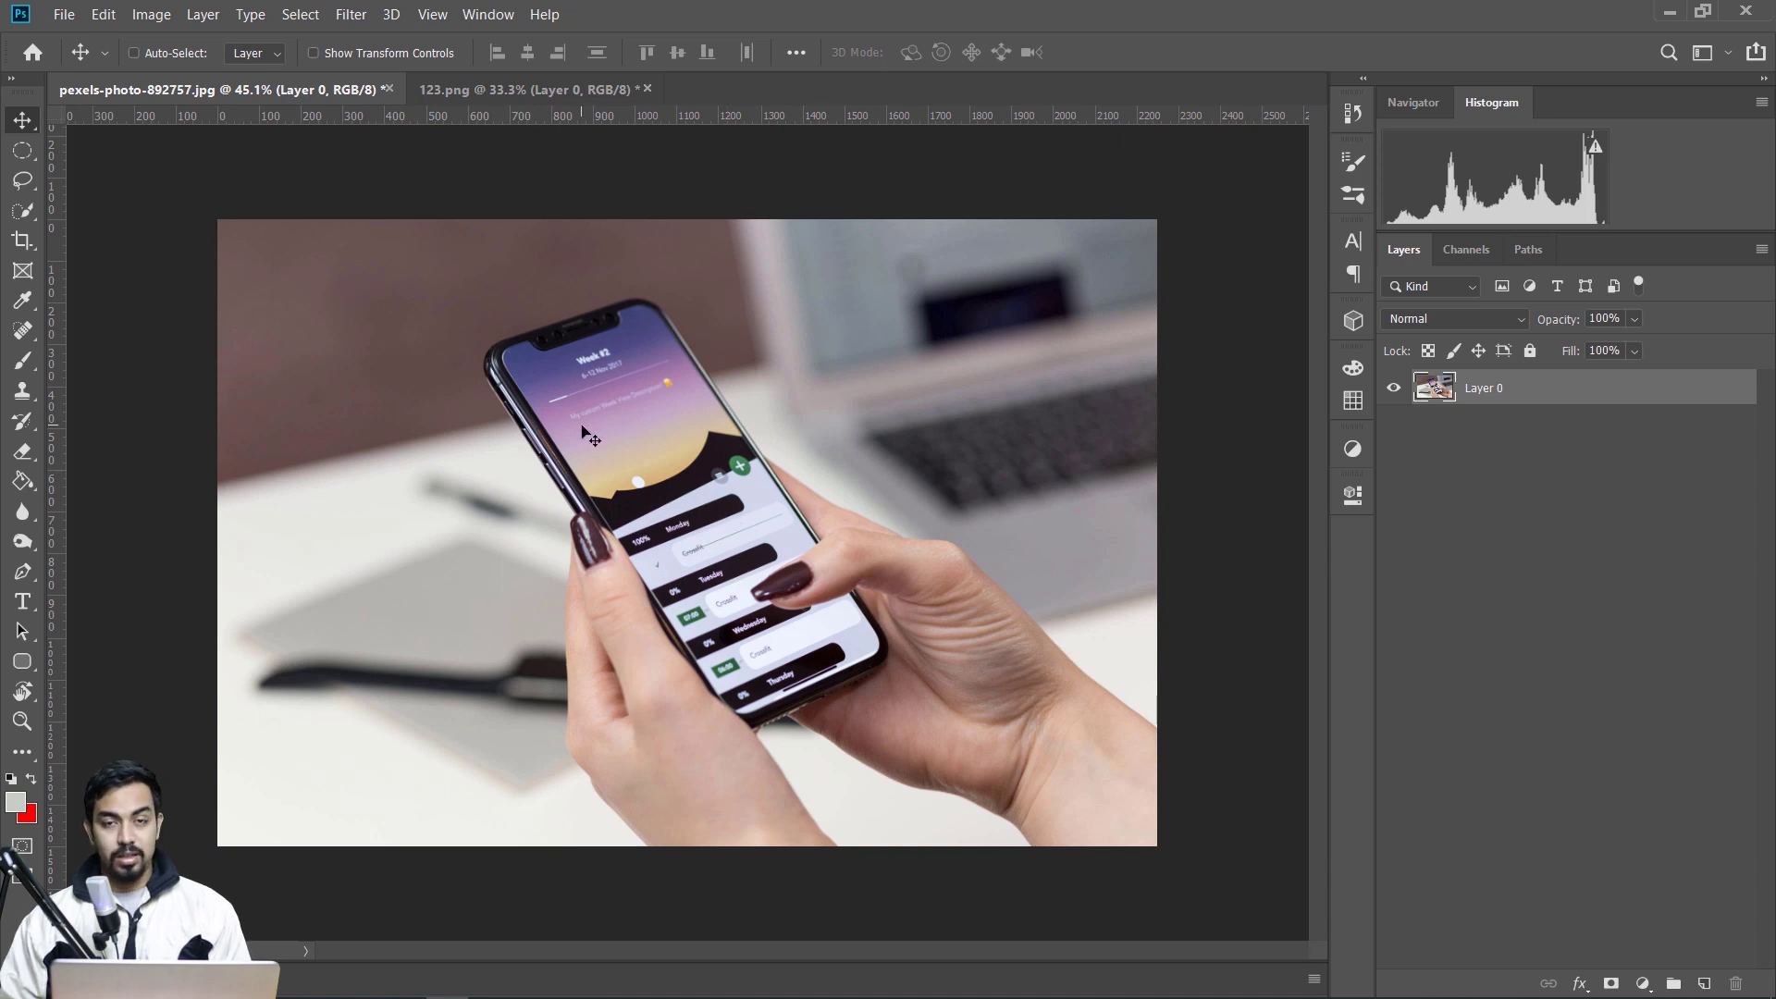
- Copy the Happy New Year artwork into the phone photo, scale it to about 73% and centre it
left_click(574, 89)
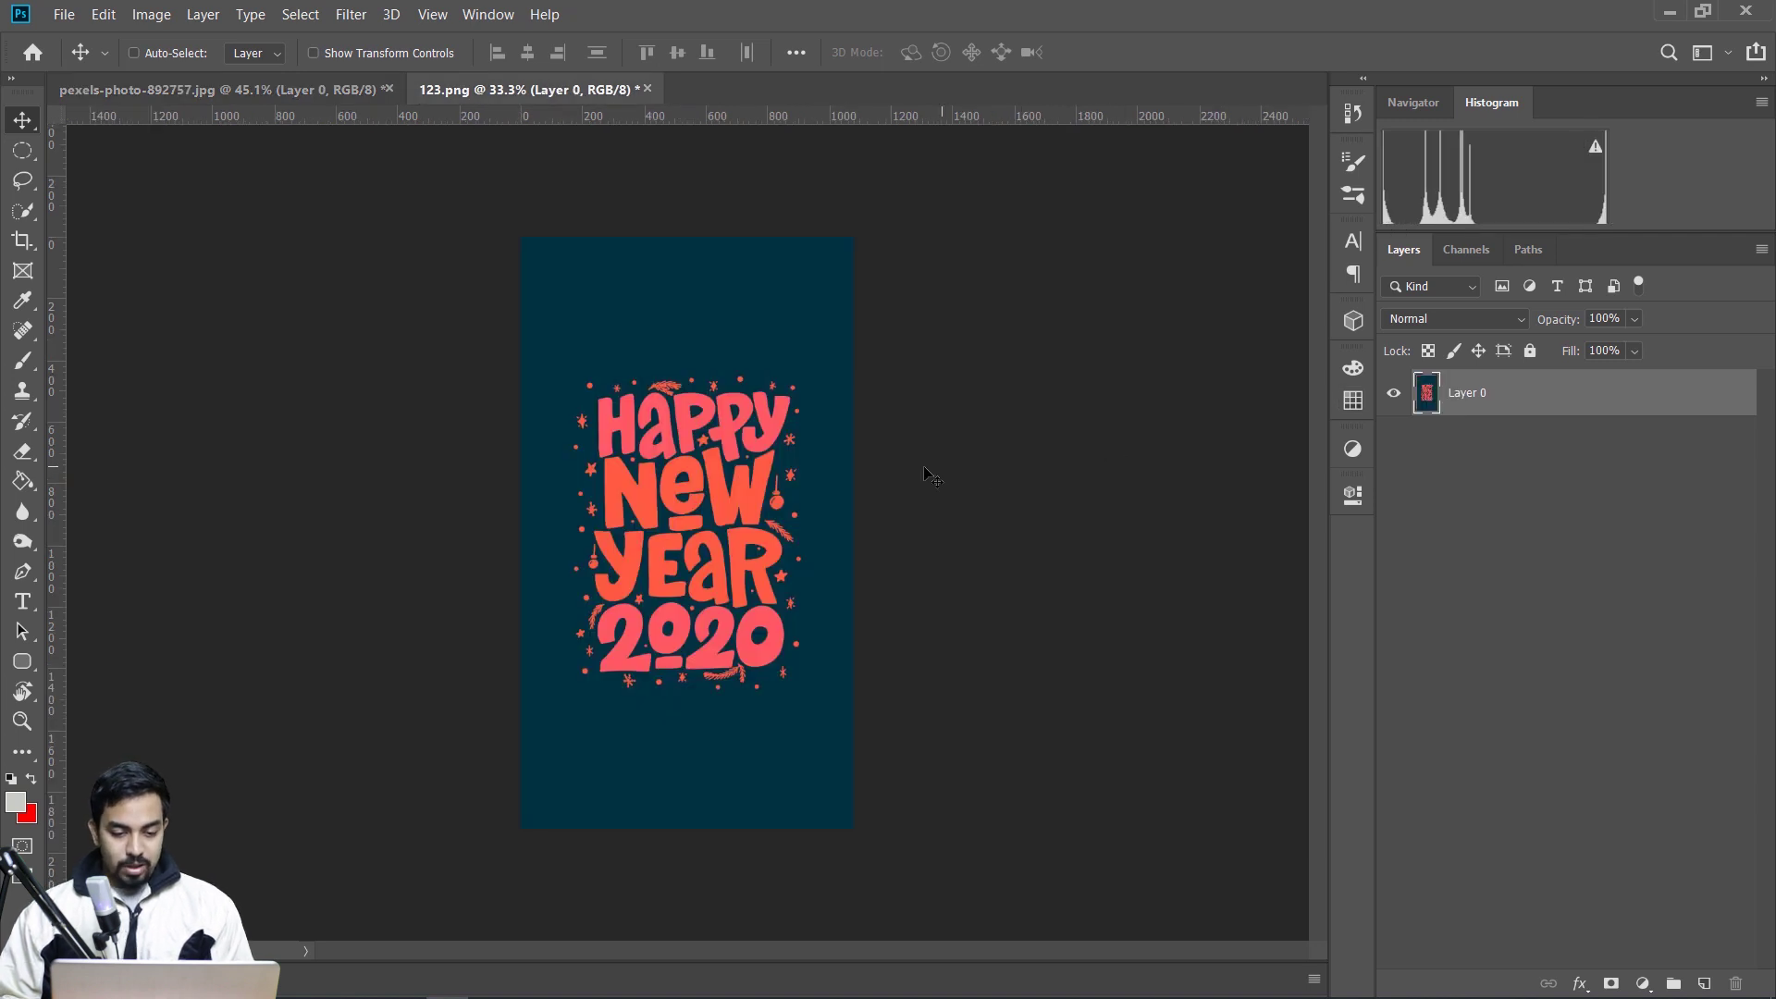
left_click_drag(699, 333, 837, 467)
key("ctrl+t")
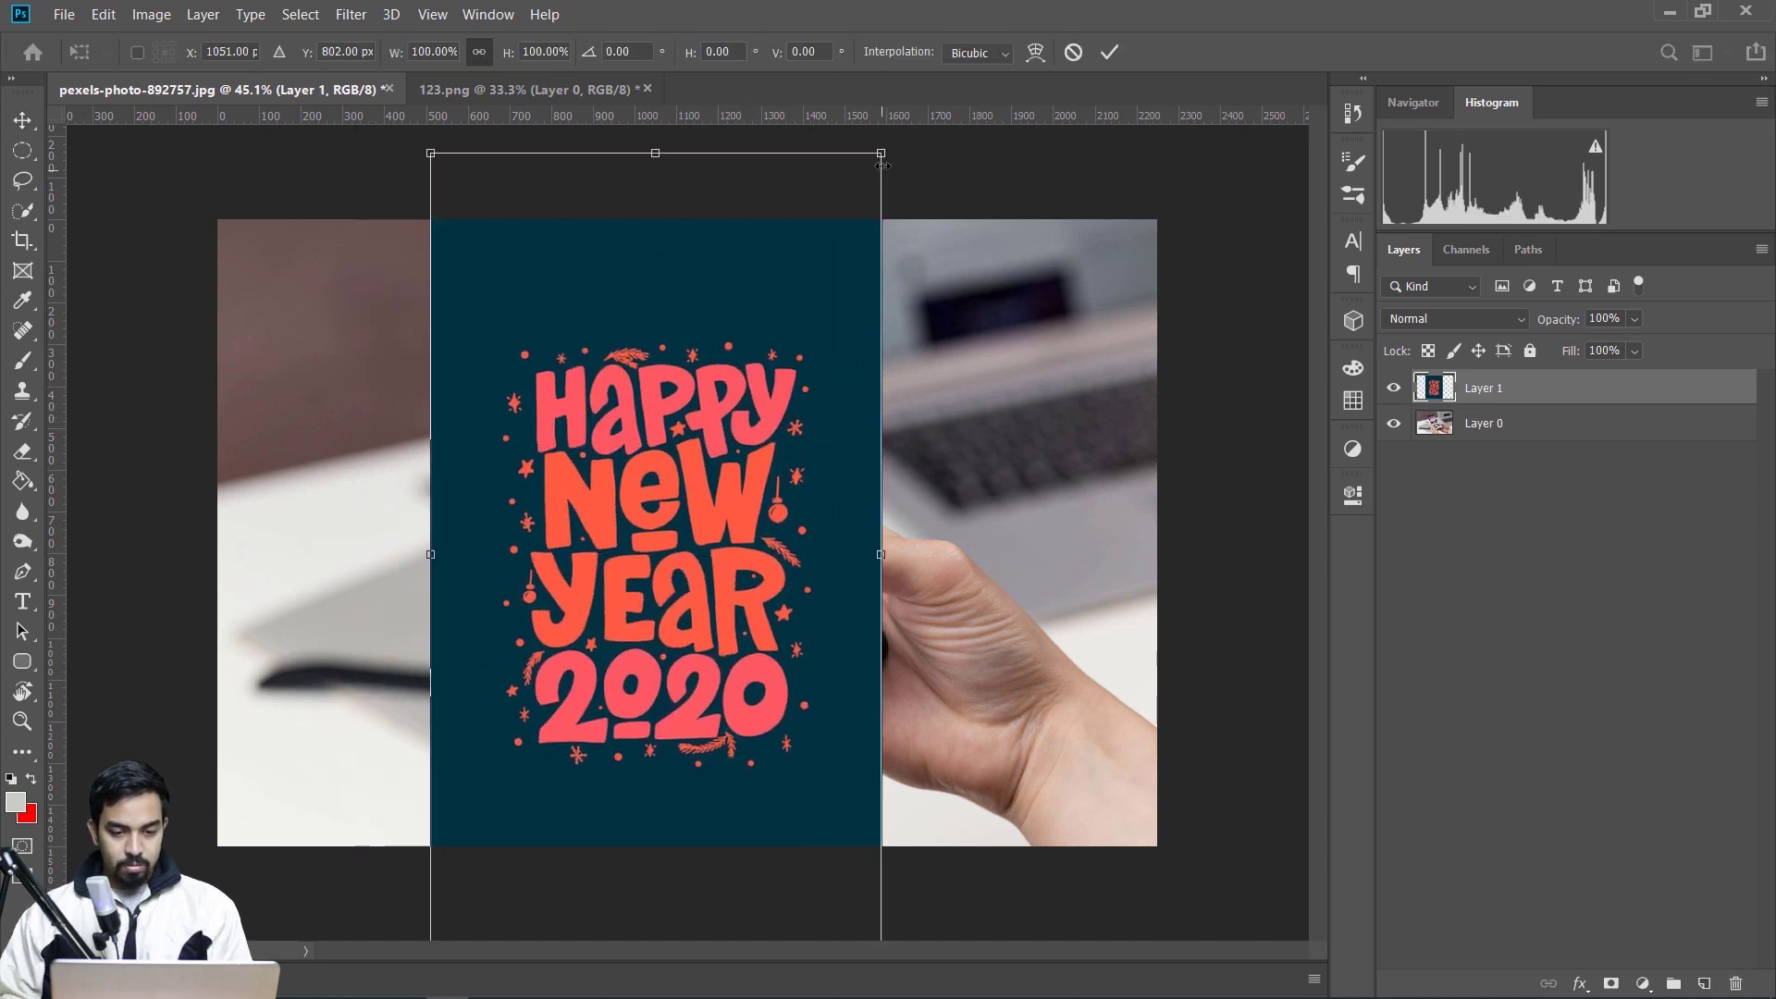
left_click_drag(878, 148, 745, 233)
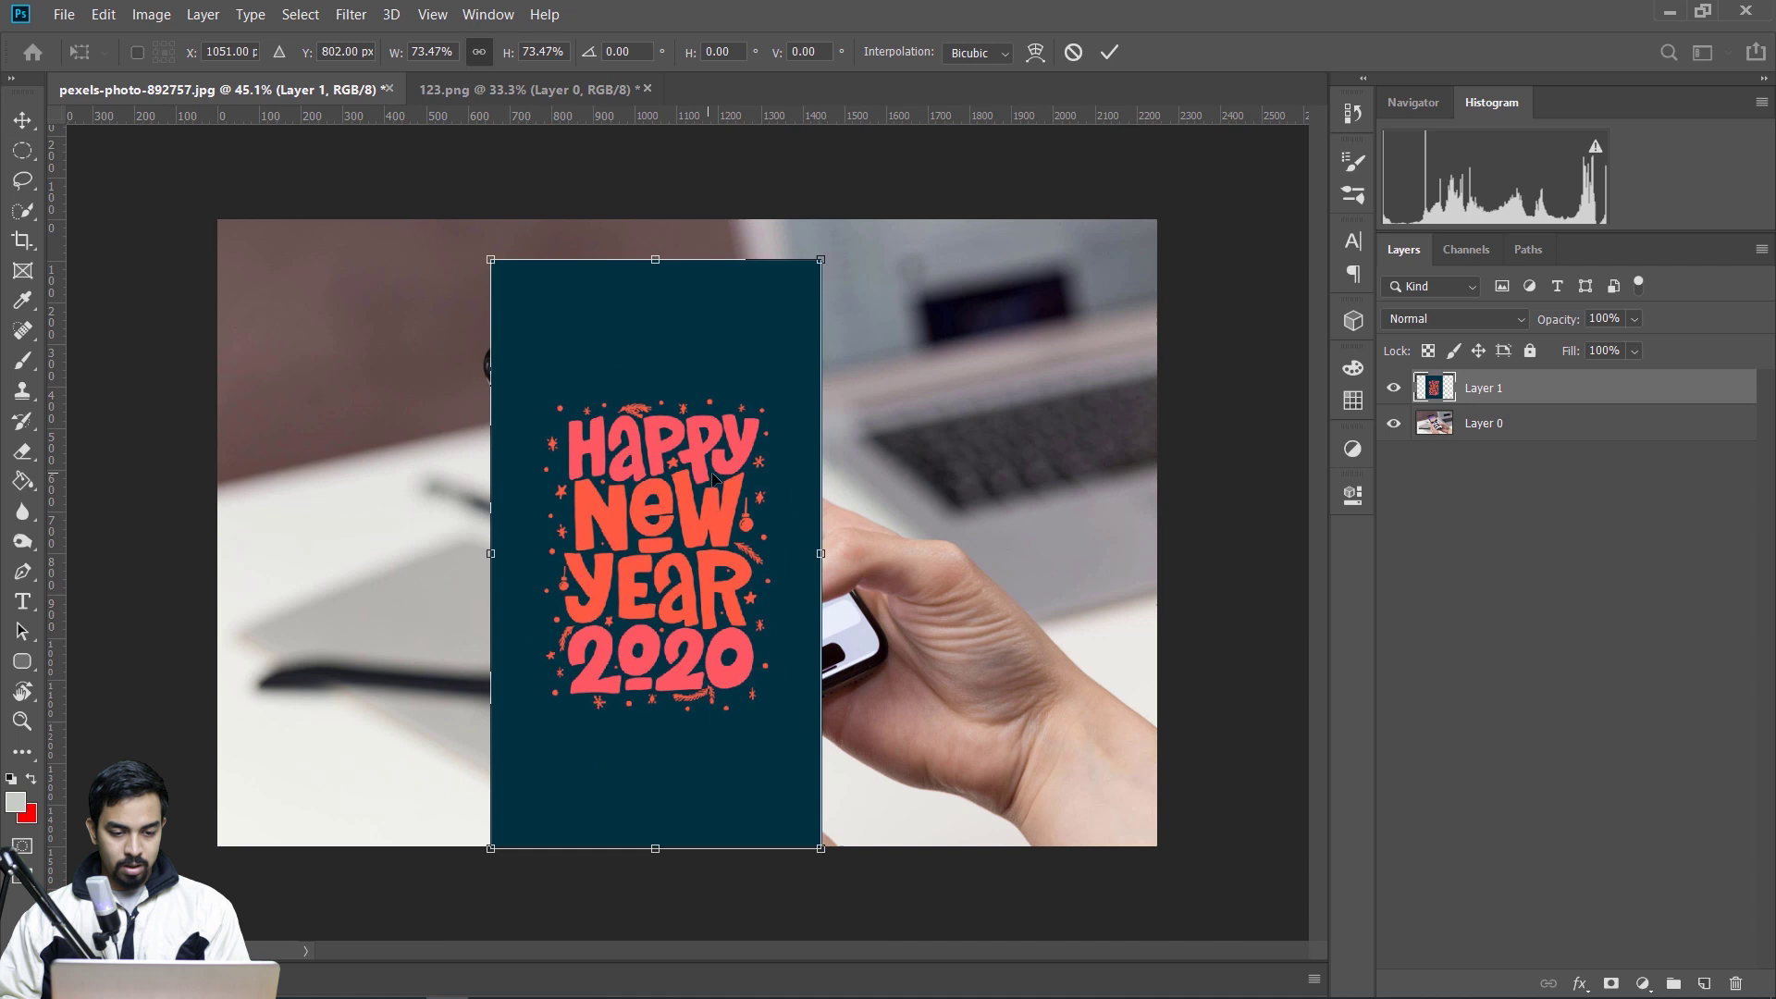
left_click_drag(705, 485, 735, 462)
key("Return")
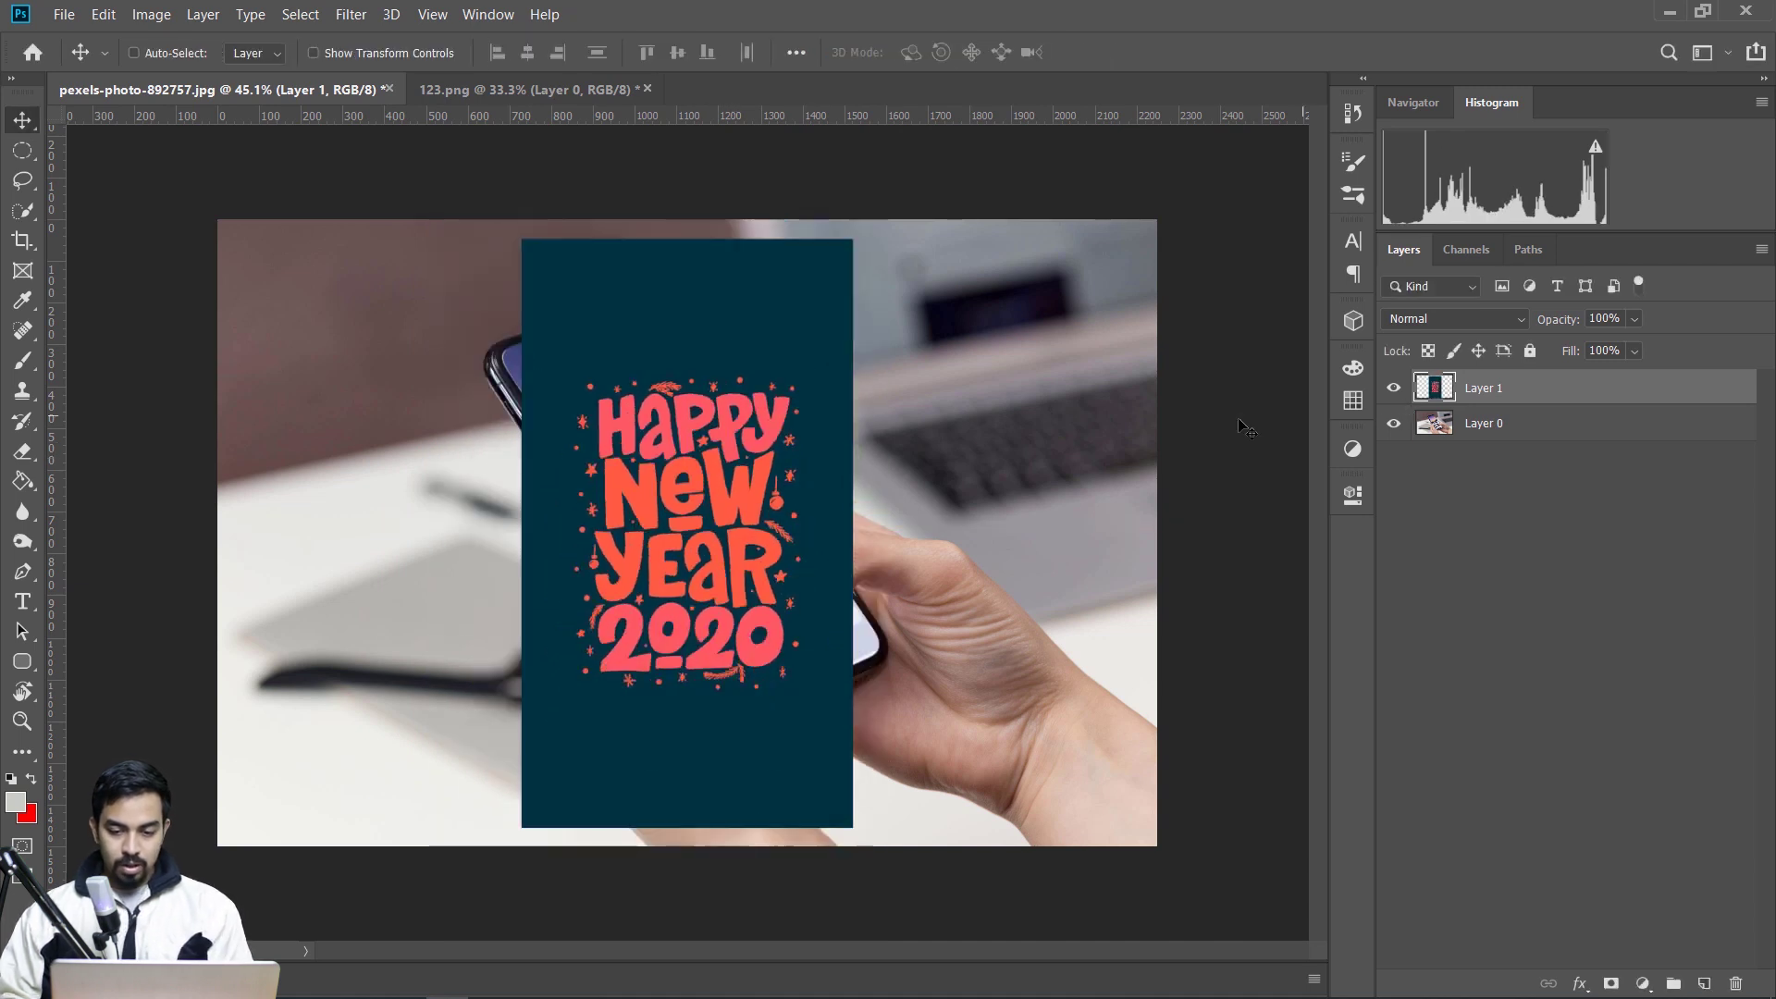
- Convert the artwork layer to a smart object and nudge it into place
right_click(1518, 397)
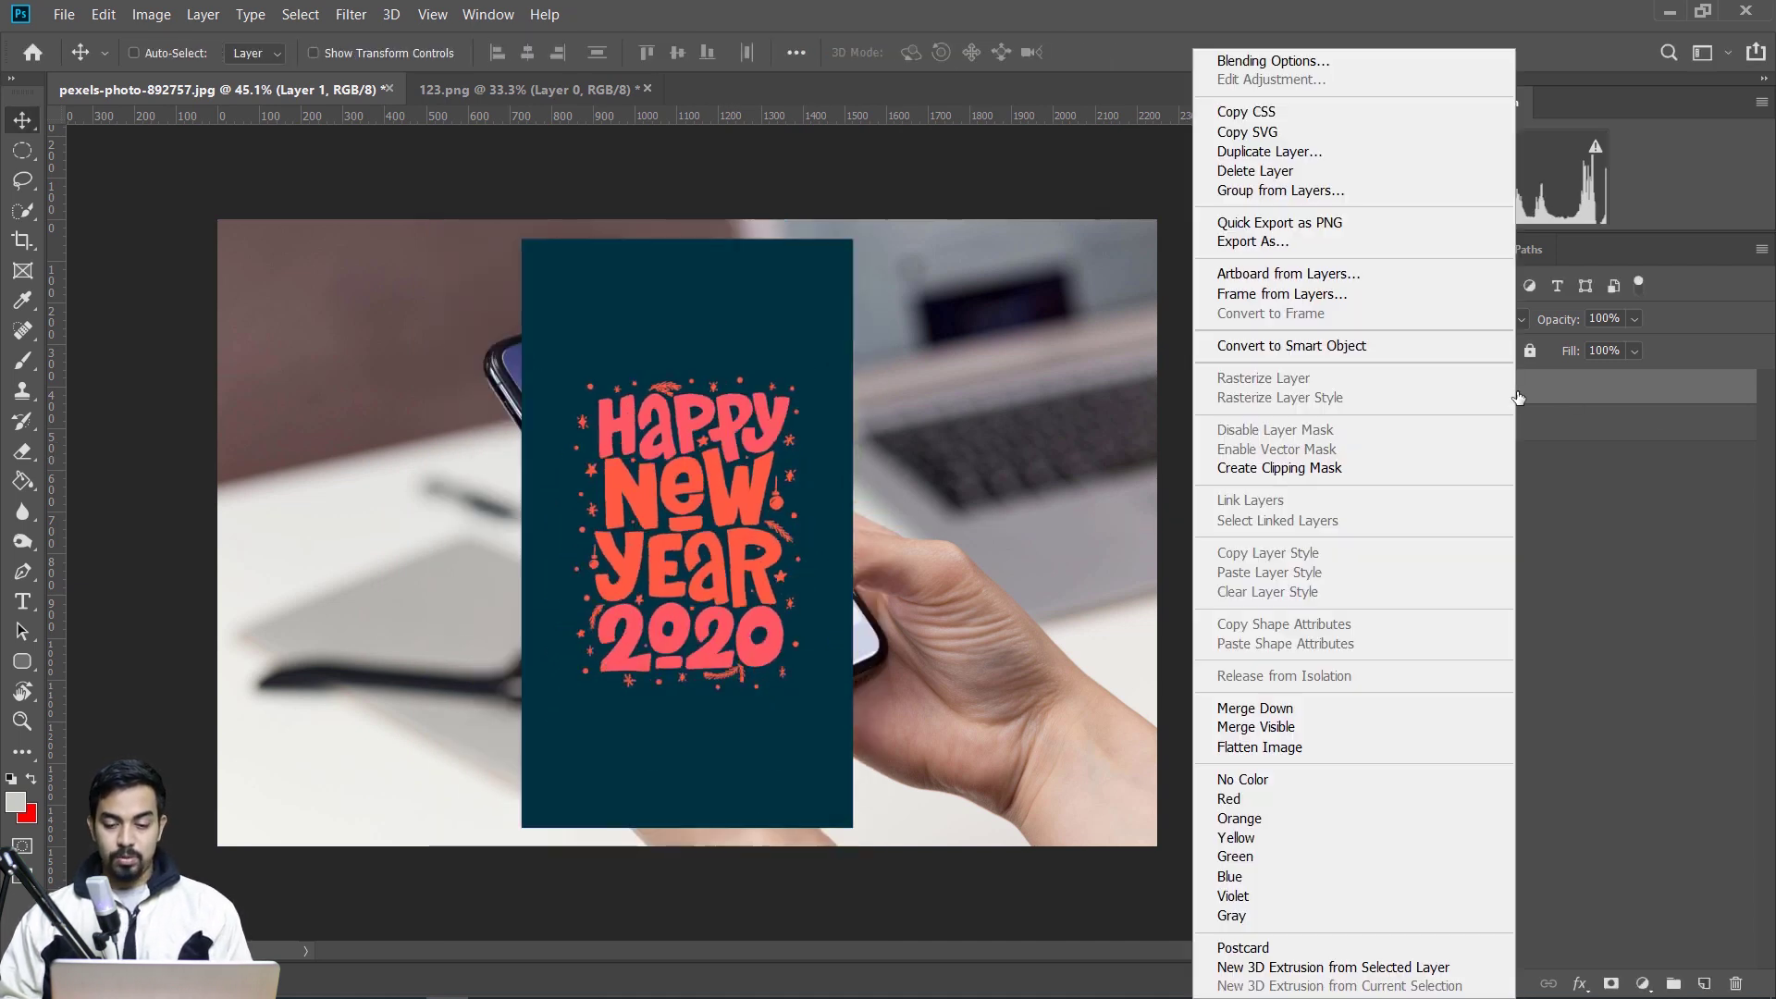
left_click(1329, 348)
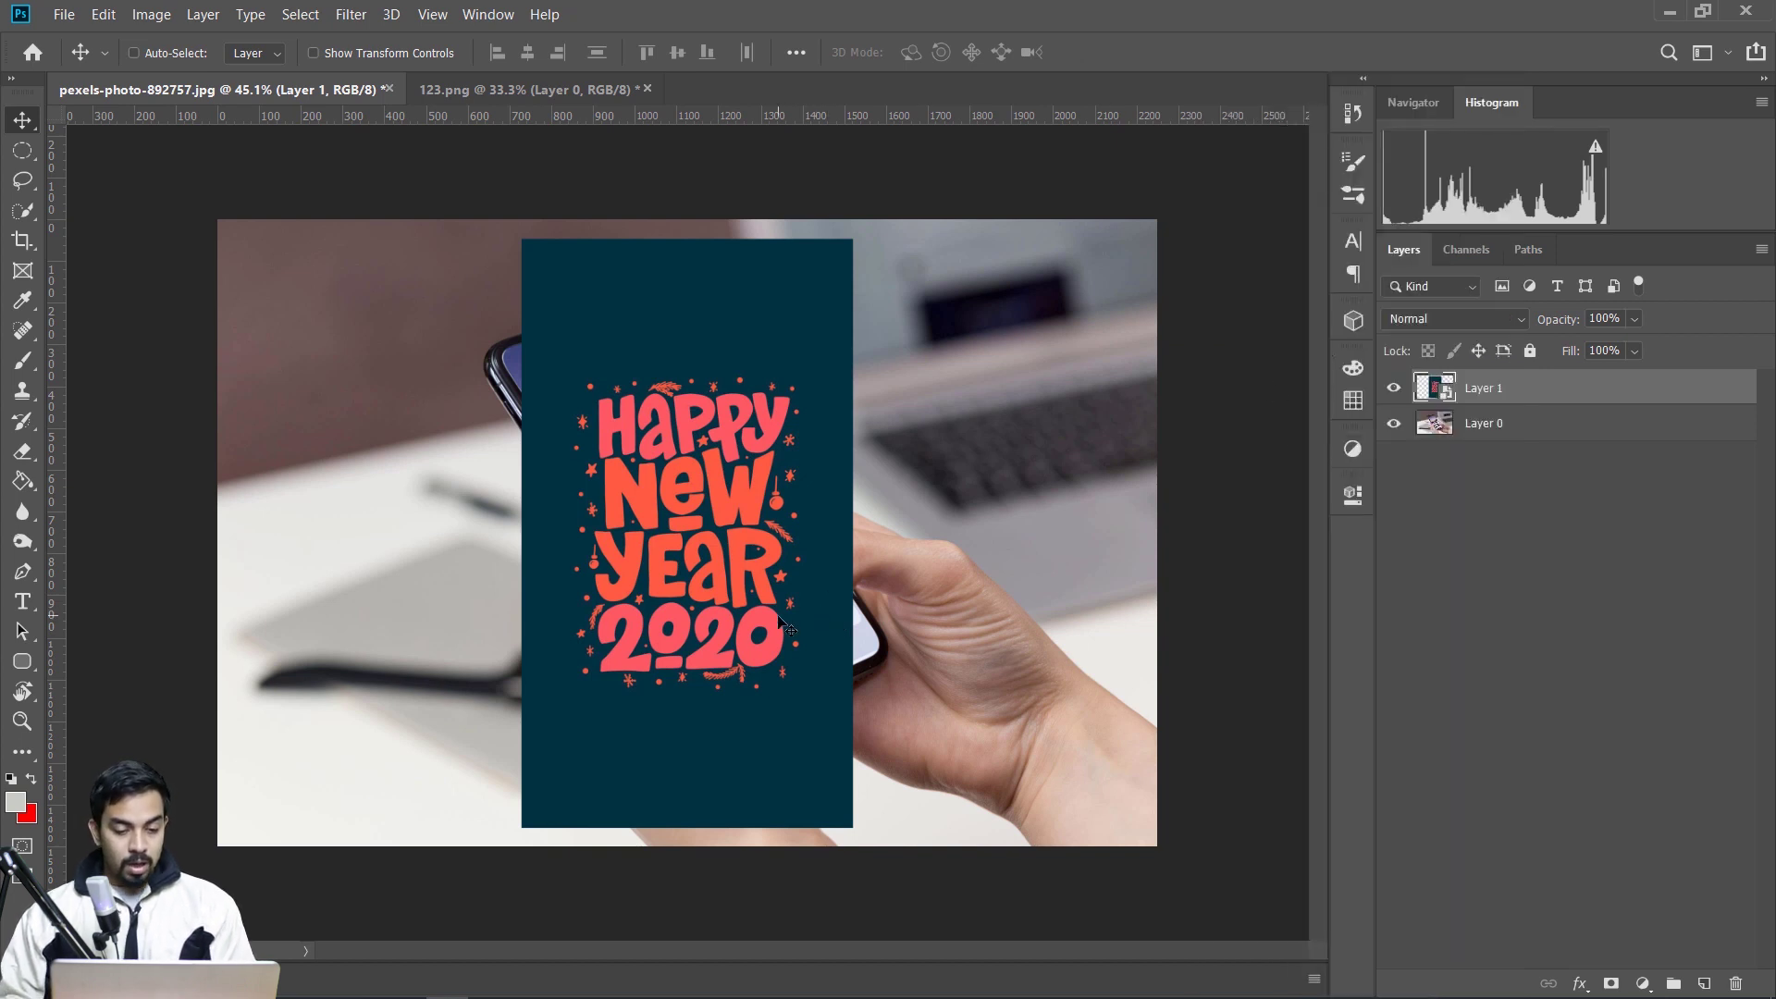
left_click_drag(712, 500, 724, 496)
- Skew the artwork so its four corners land roughly on the tilted phone screen's corners
key("ctrl+t")
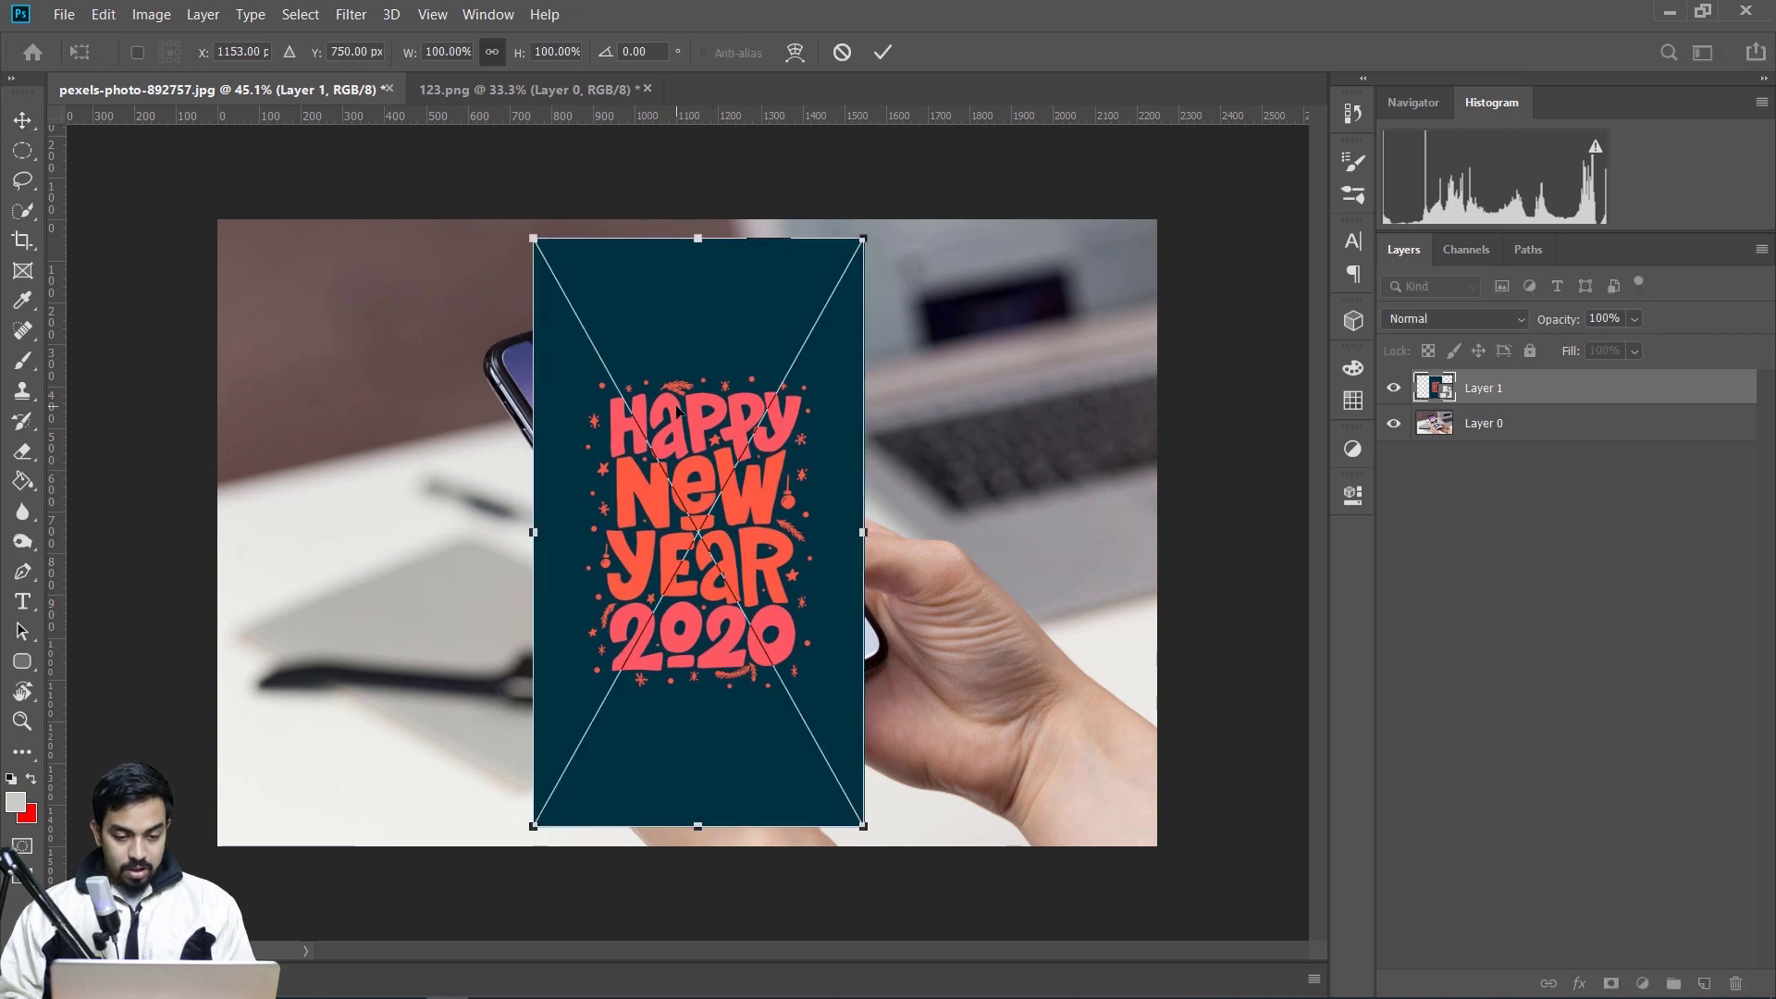
right_click(678, 409)
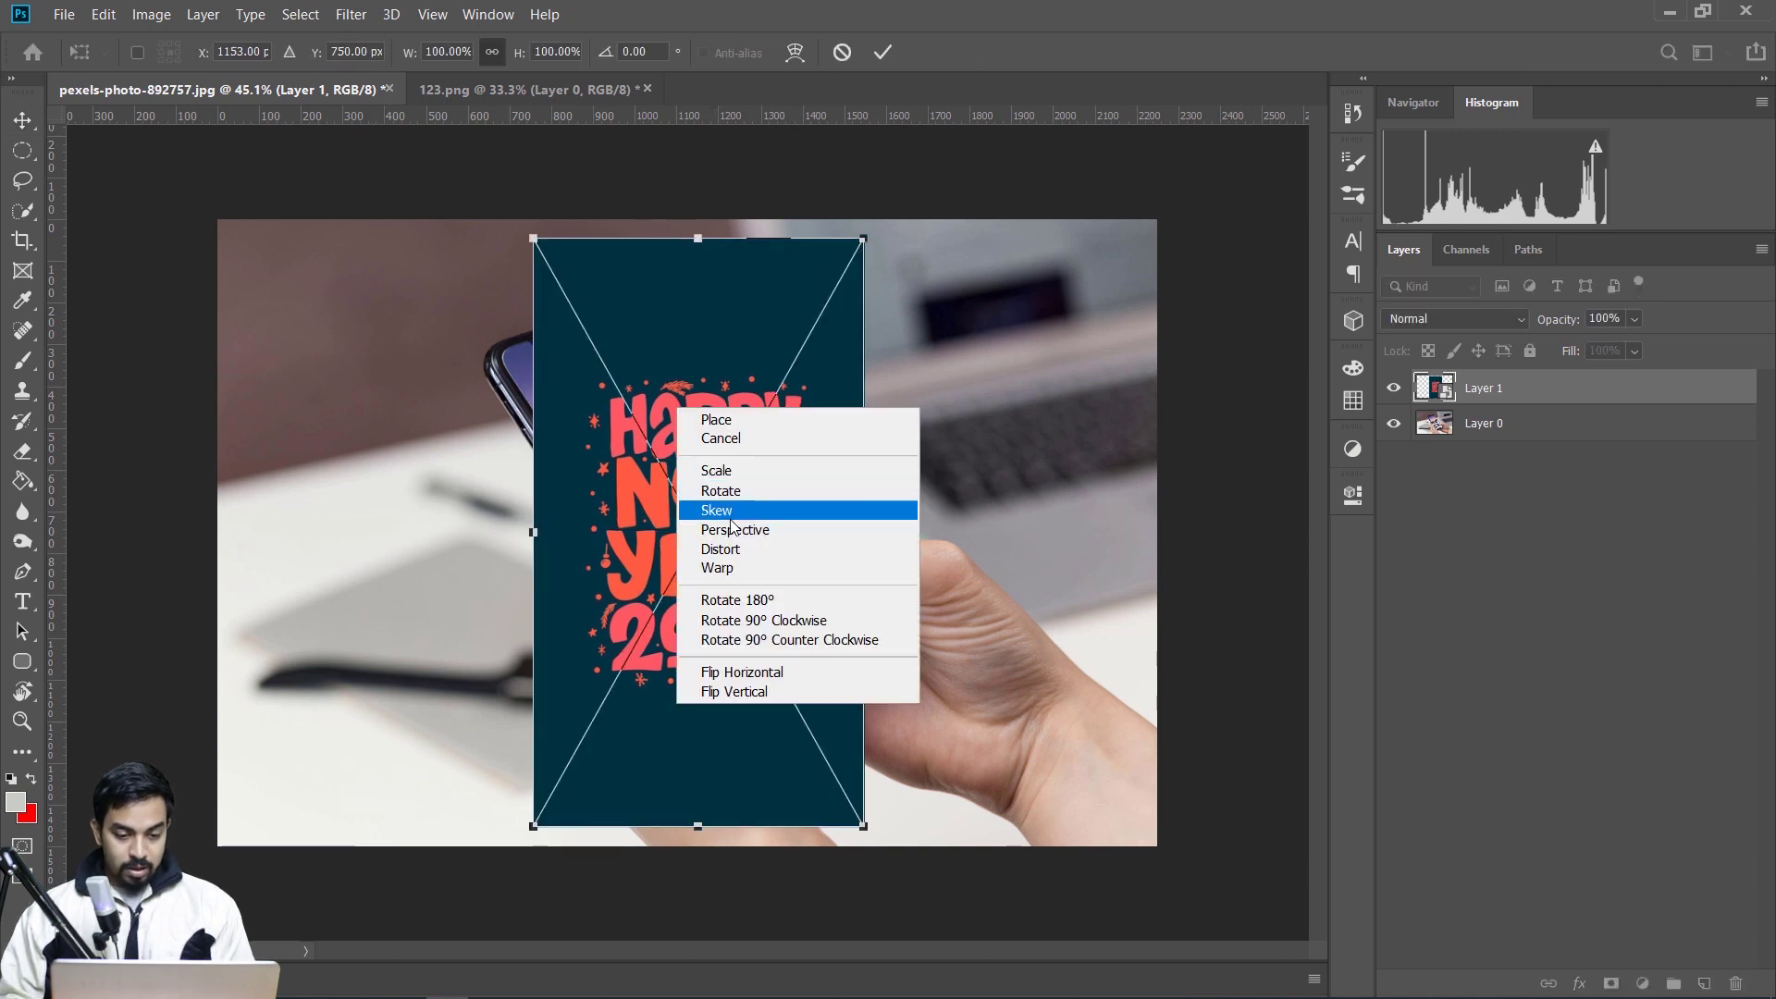
left_click(731, 520)
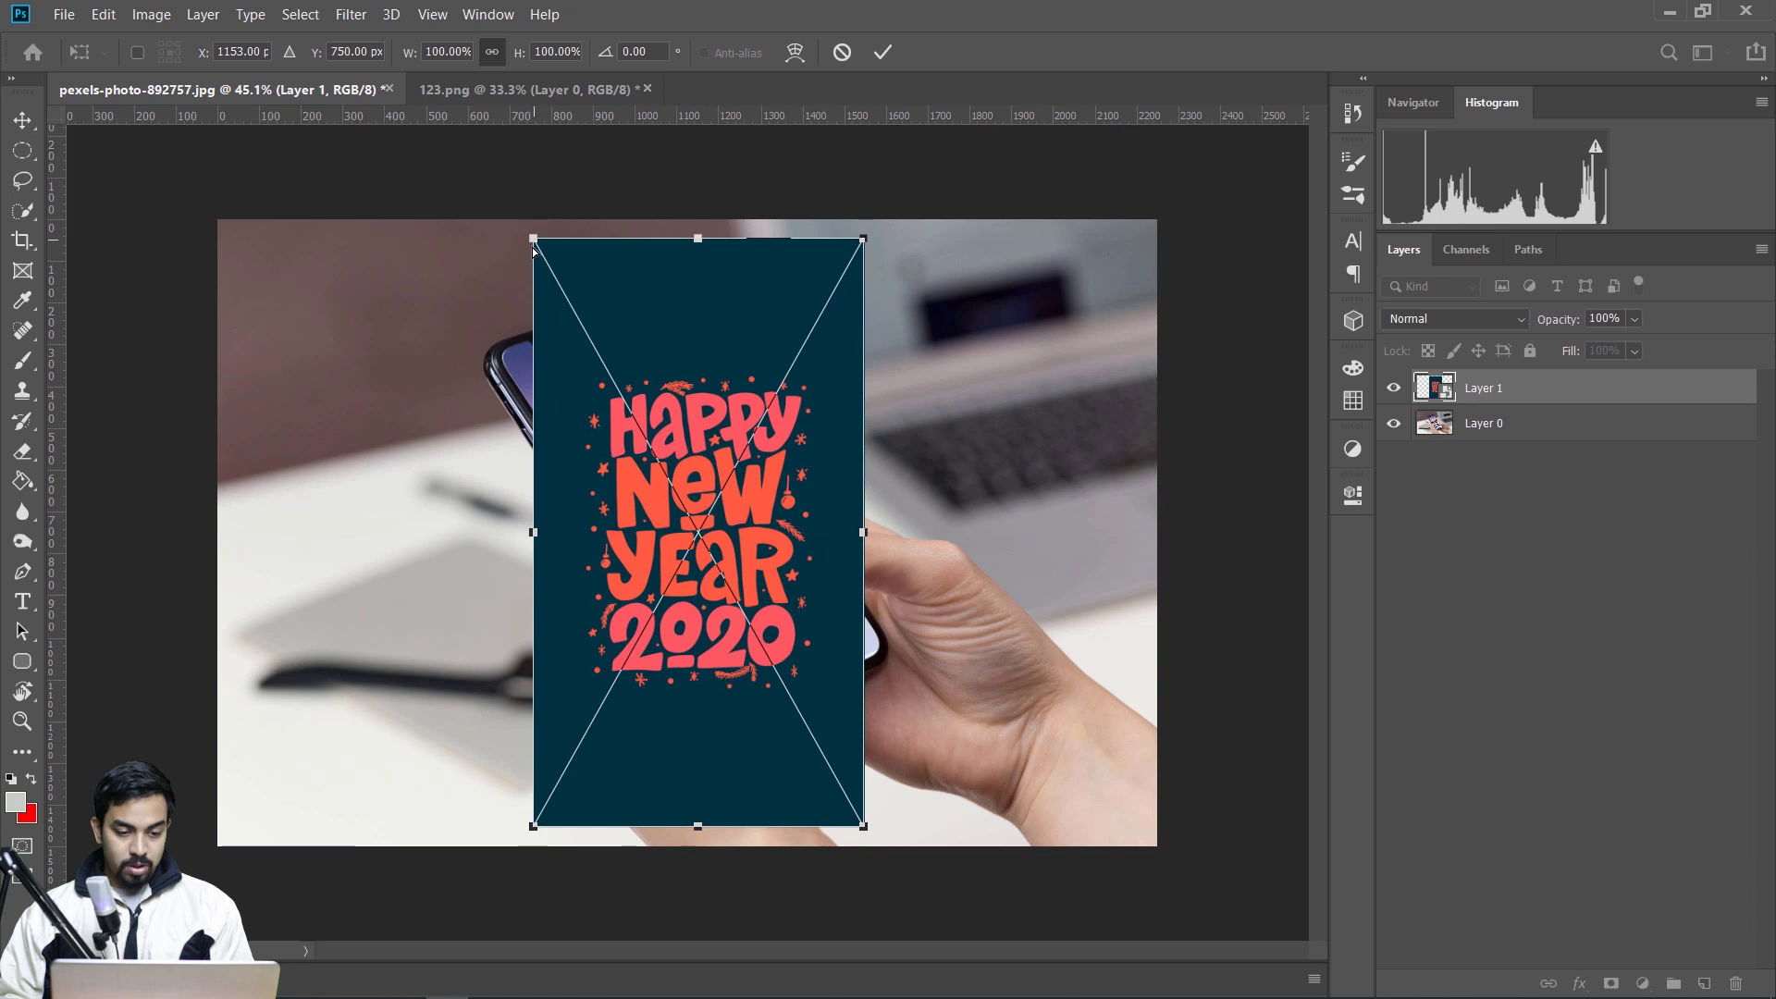
left_click_drag(533, 240, 533, 351)
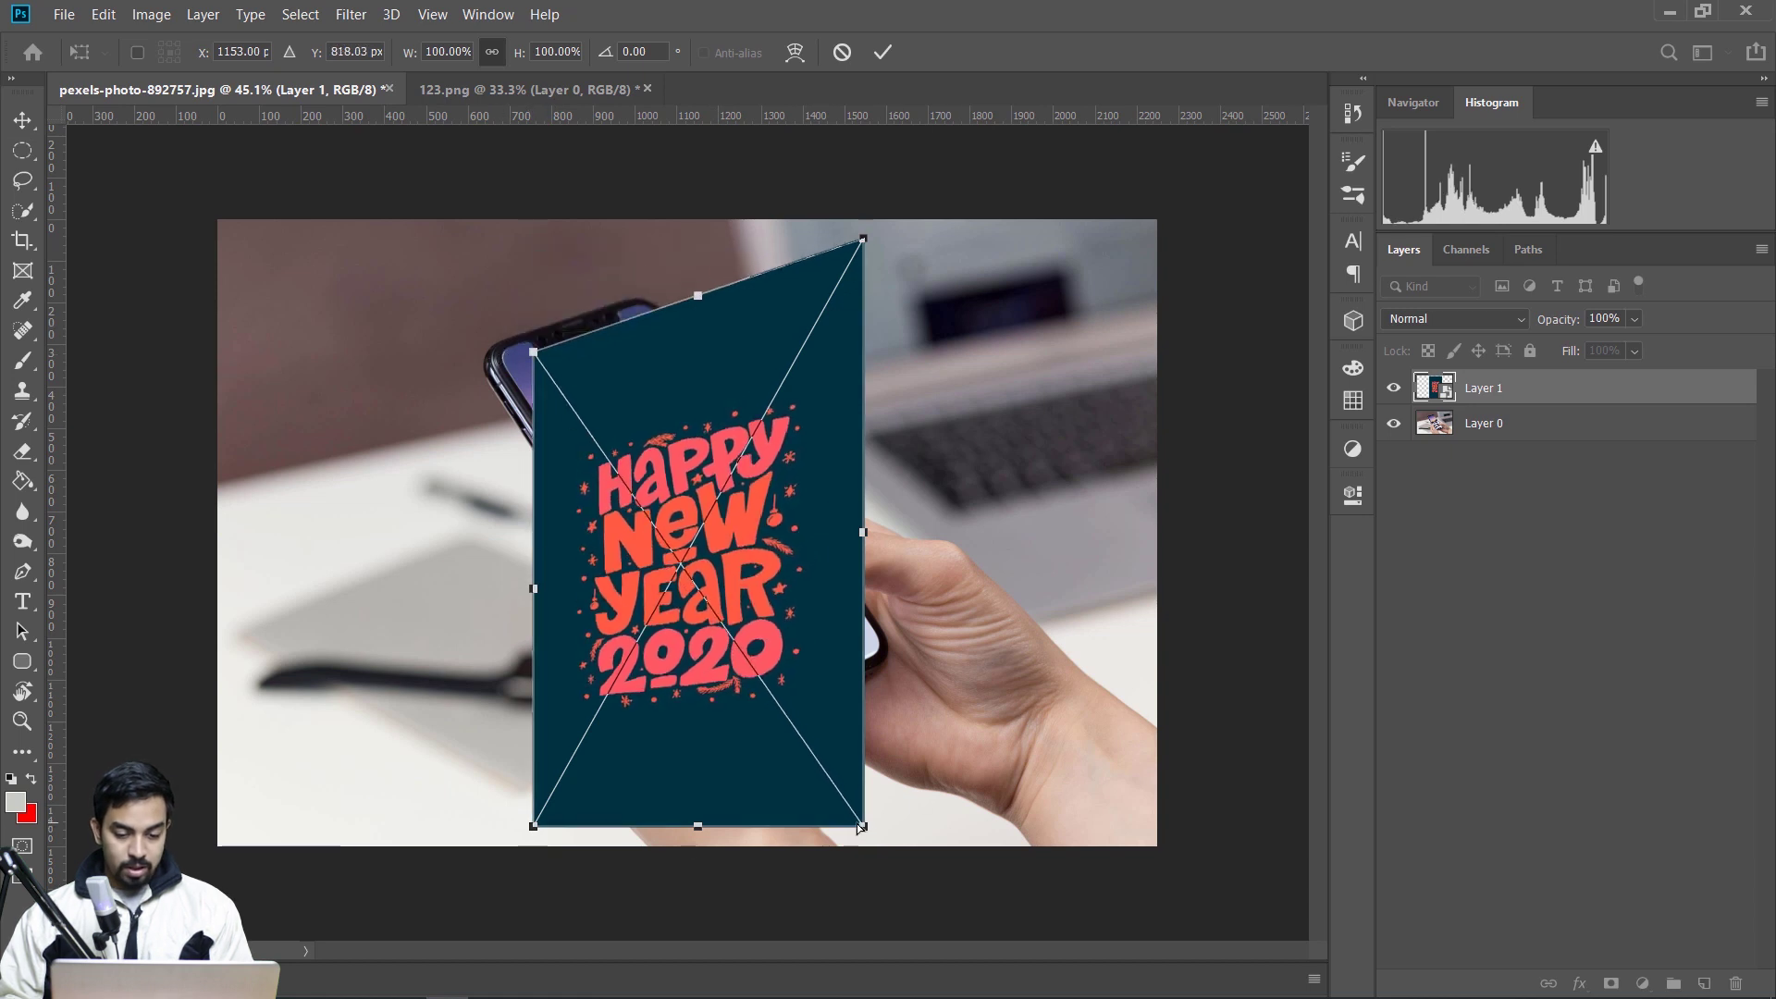
left_click_drag(859, 824, 902, 652)
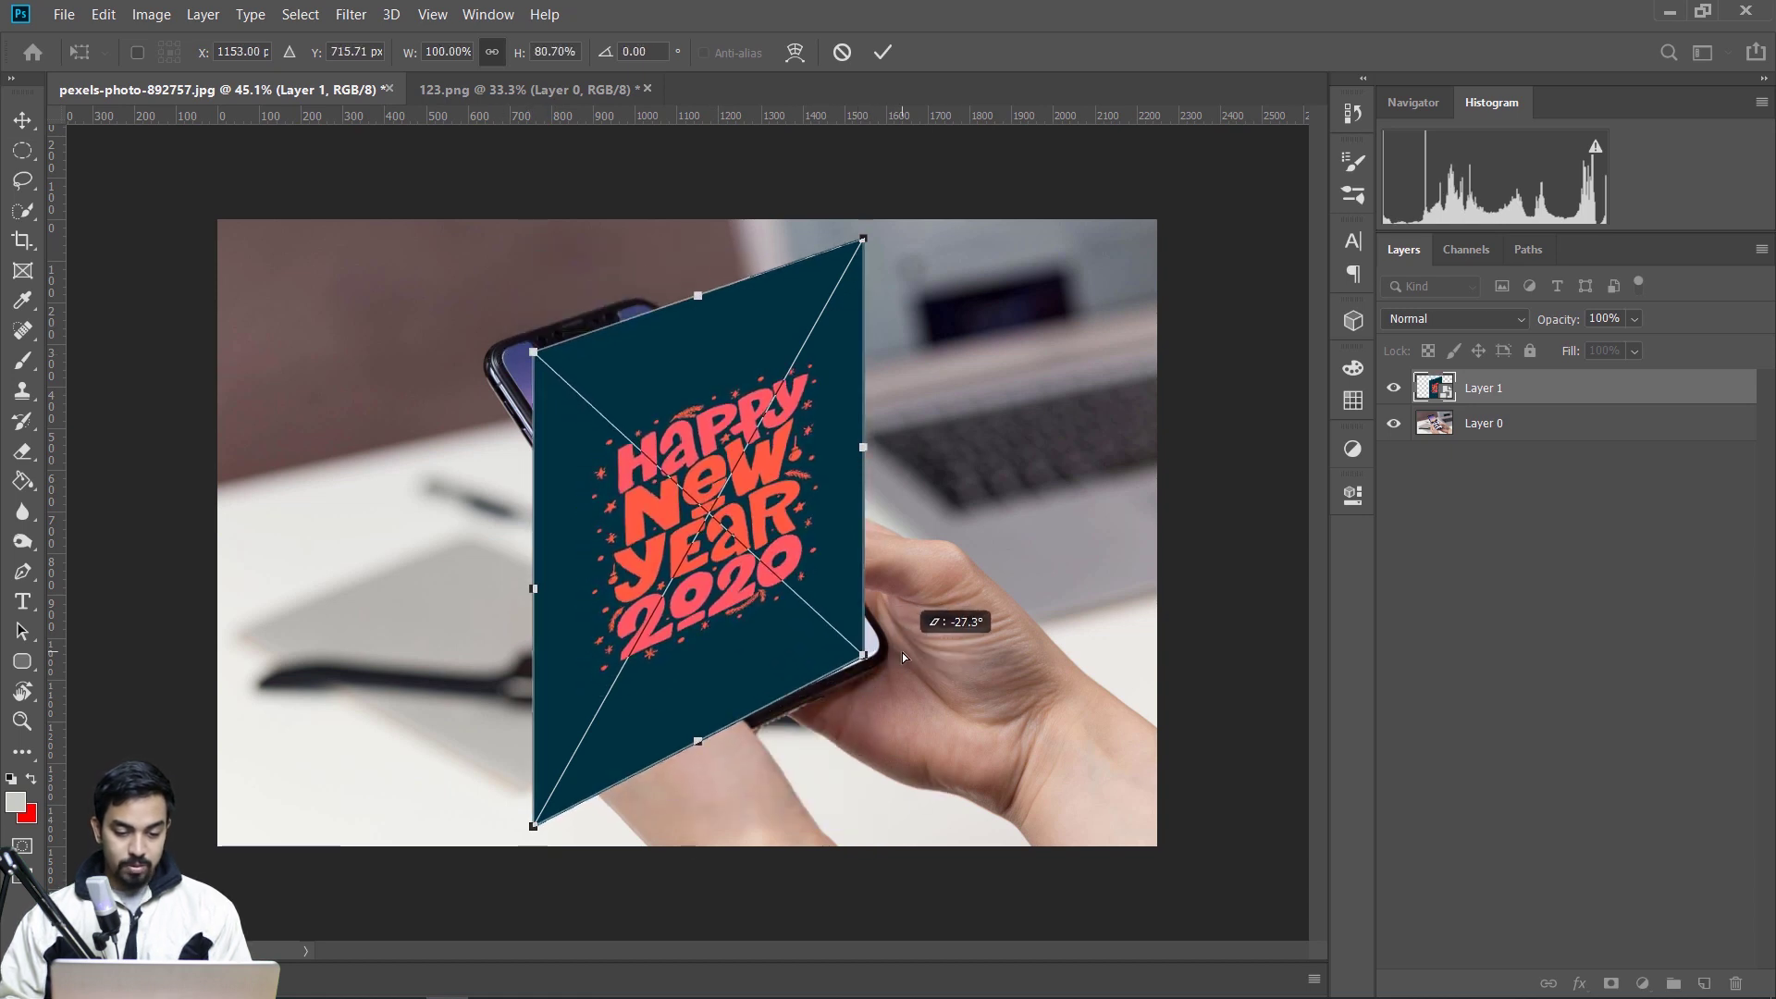
left_click_drag(534, 826, 721, 731)
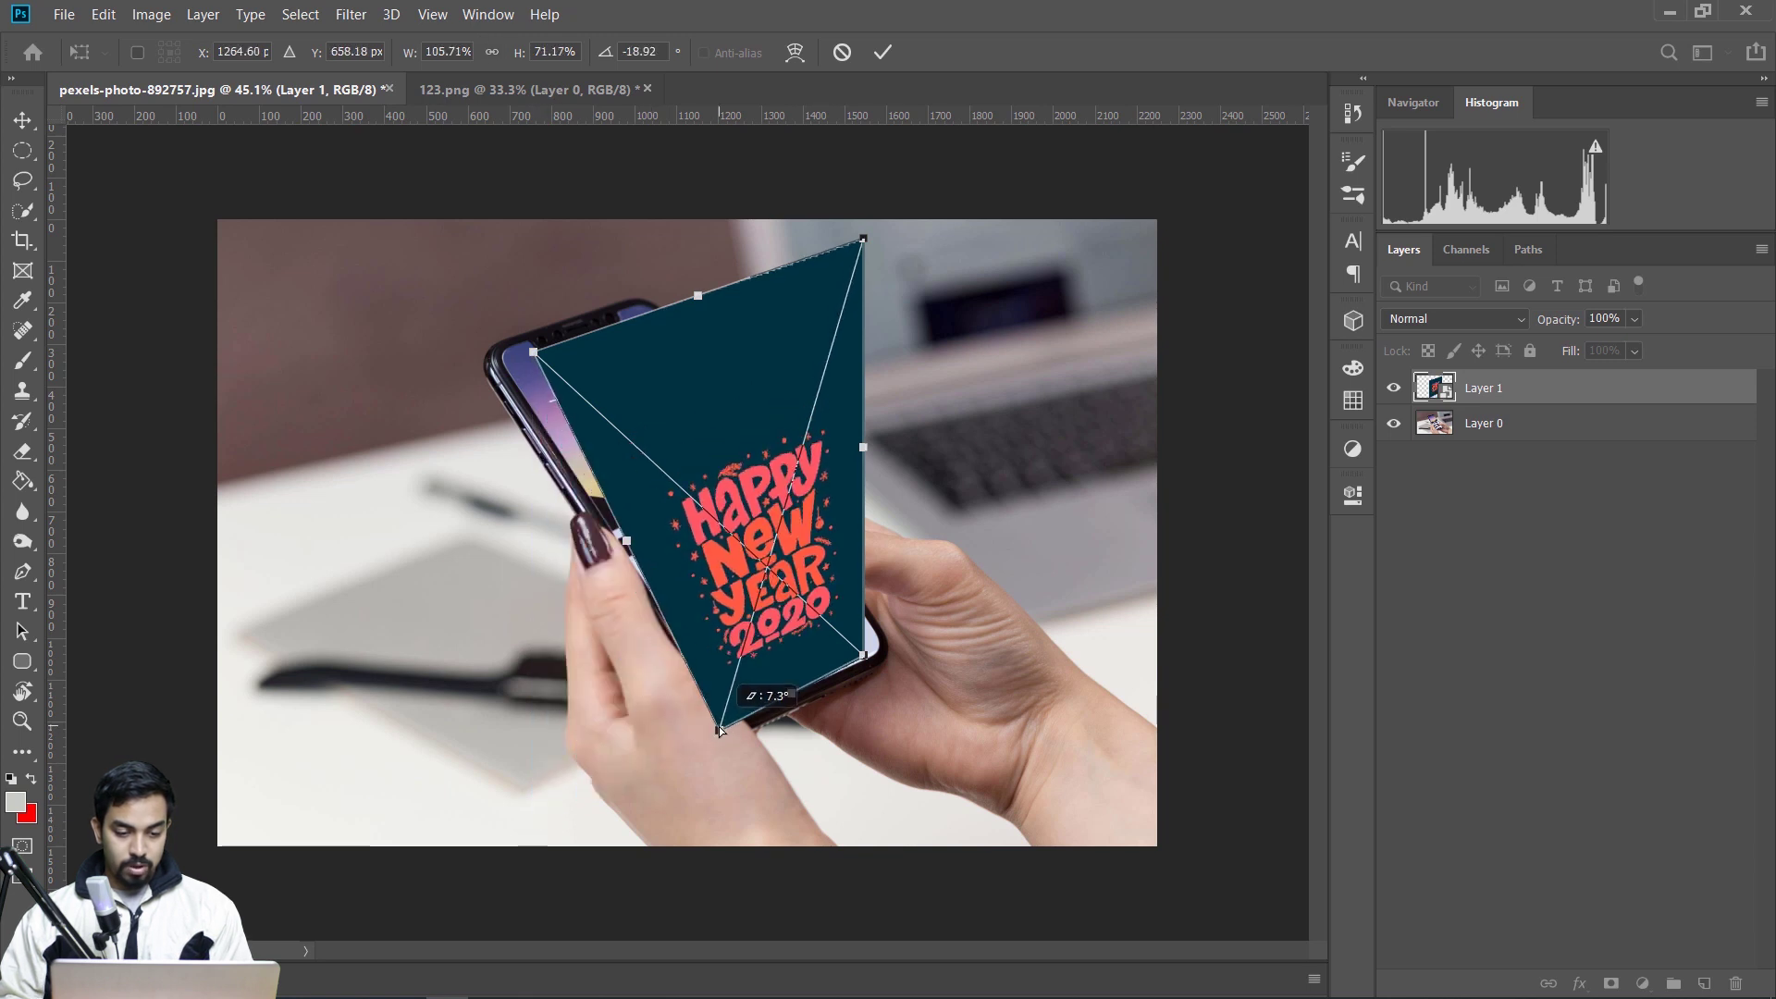
left_click_drag(539, 359, 486, 344)
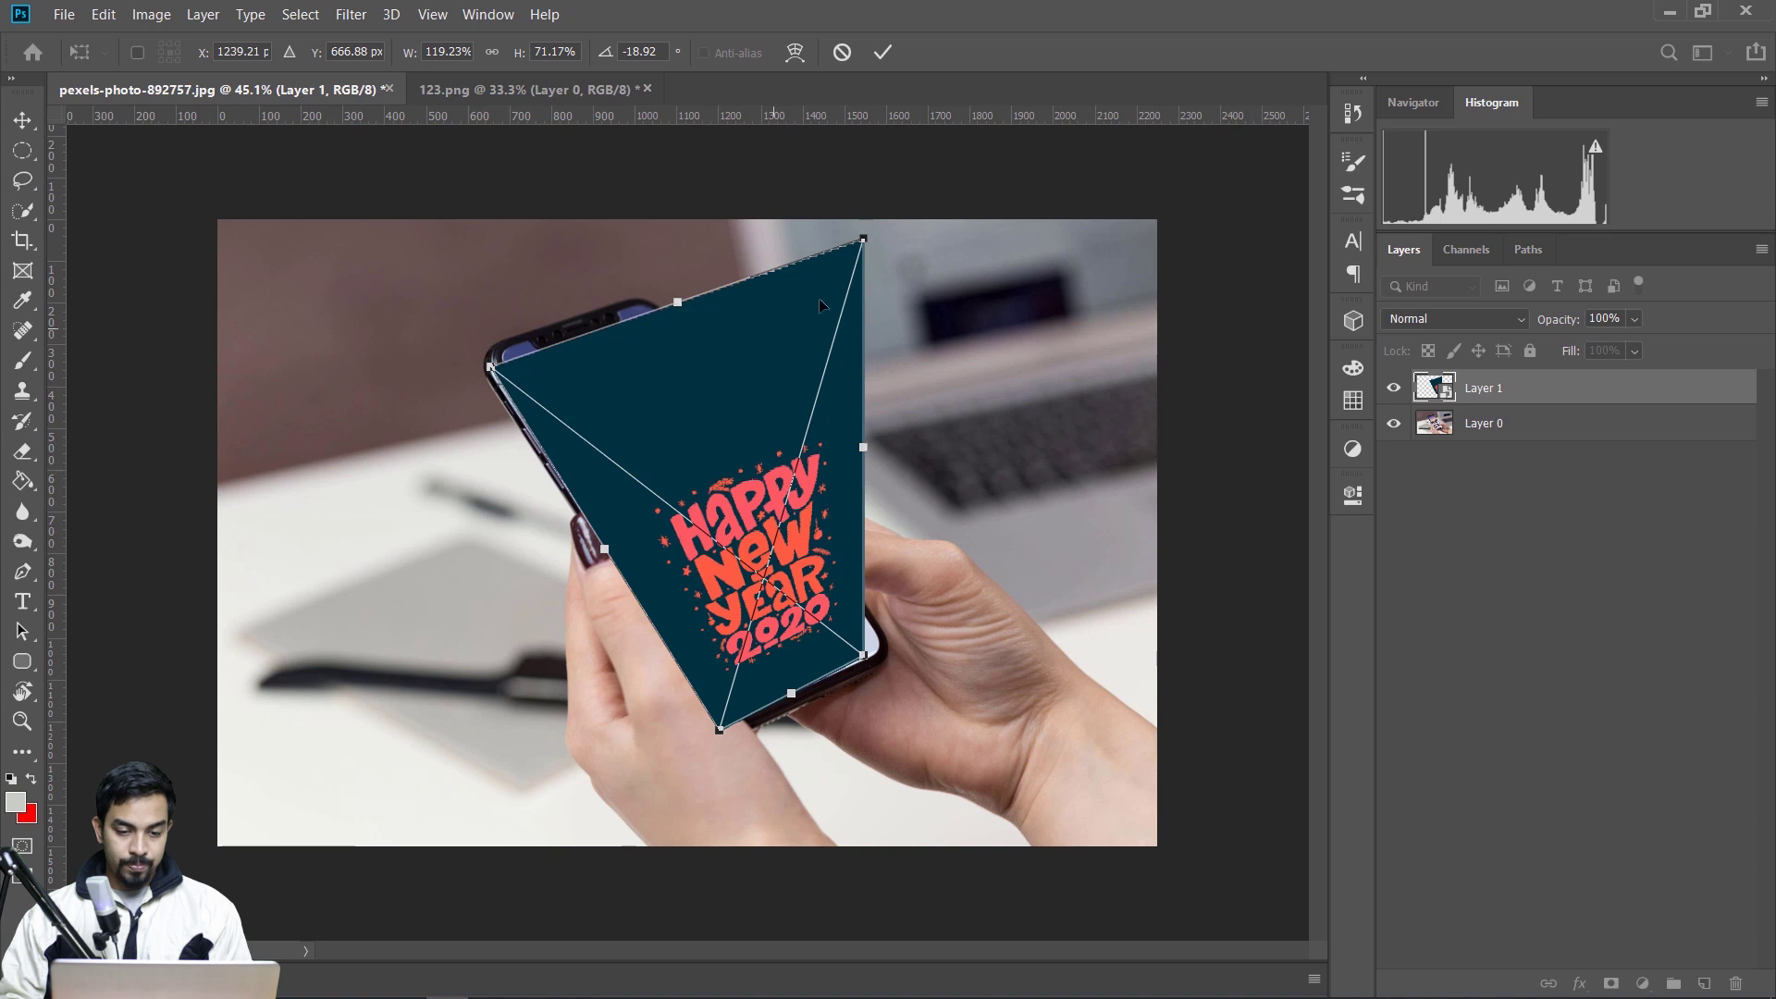
left_click_drag(856, 255, 651, 288)
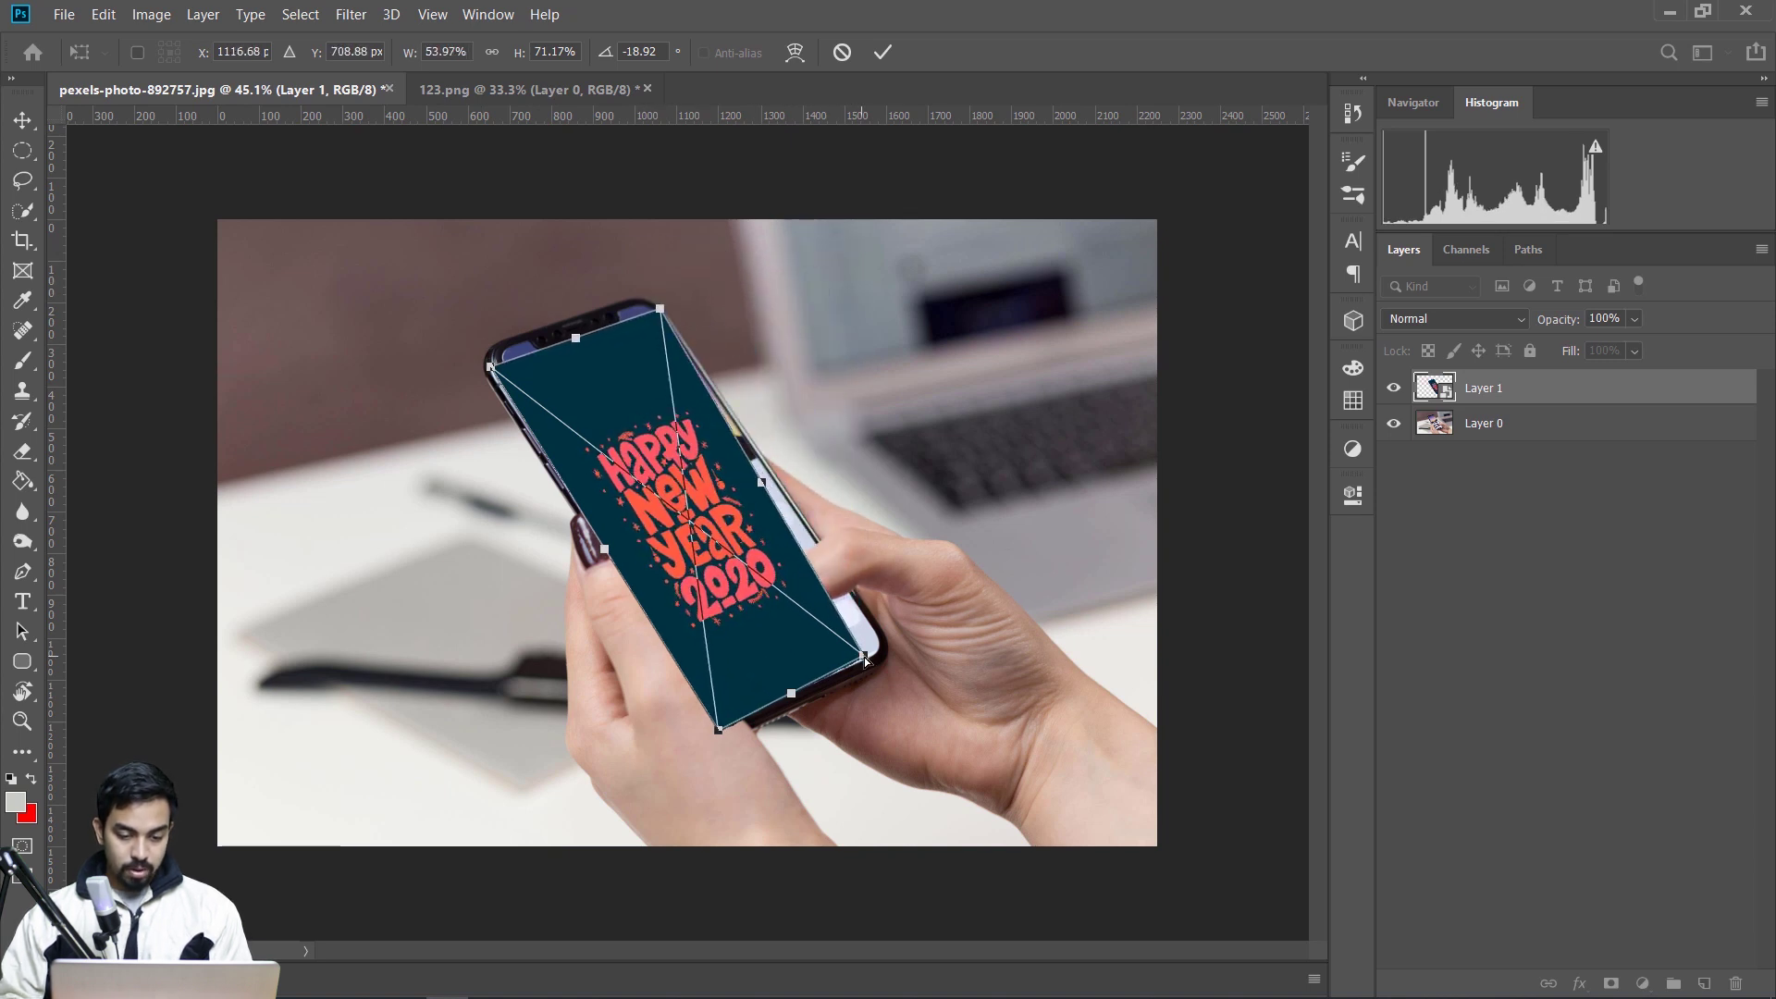
left_click_drag(864, 657, 890, 658)
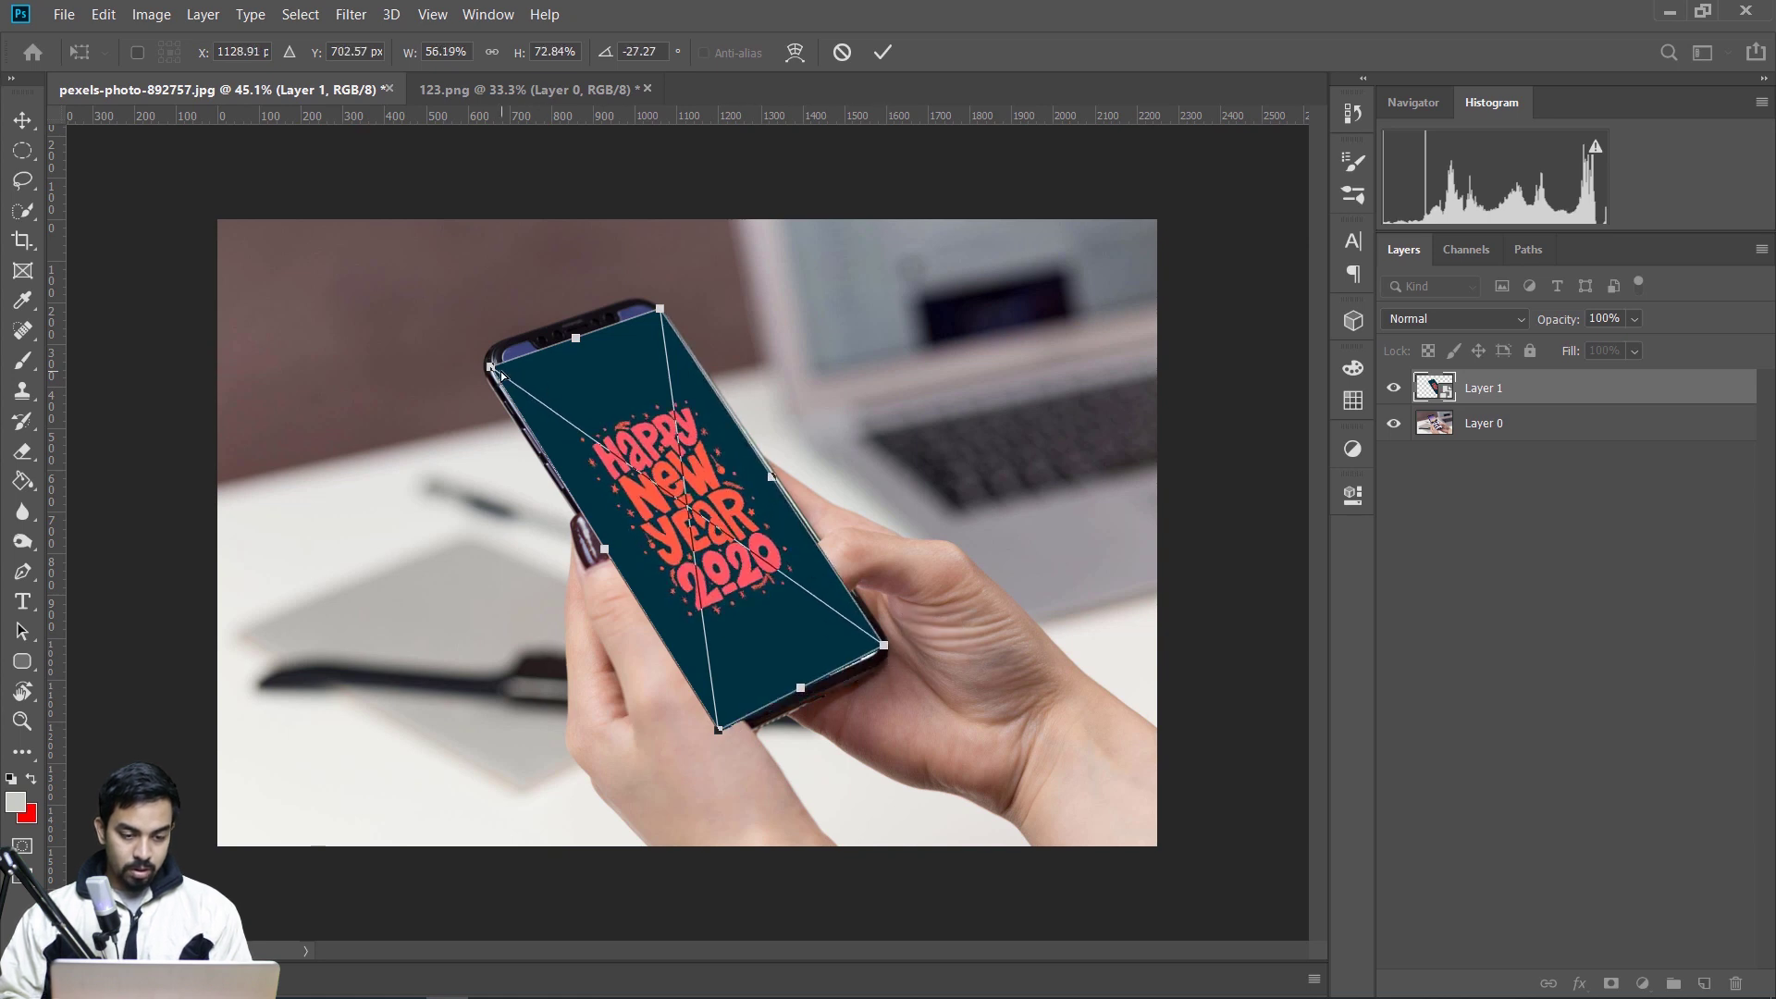
- Fine-tune all four corners precisely onto the screen and commit the skew
left_click_drag(490, 368, 483, 355)
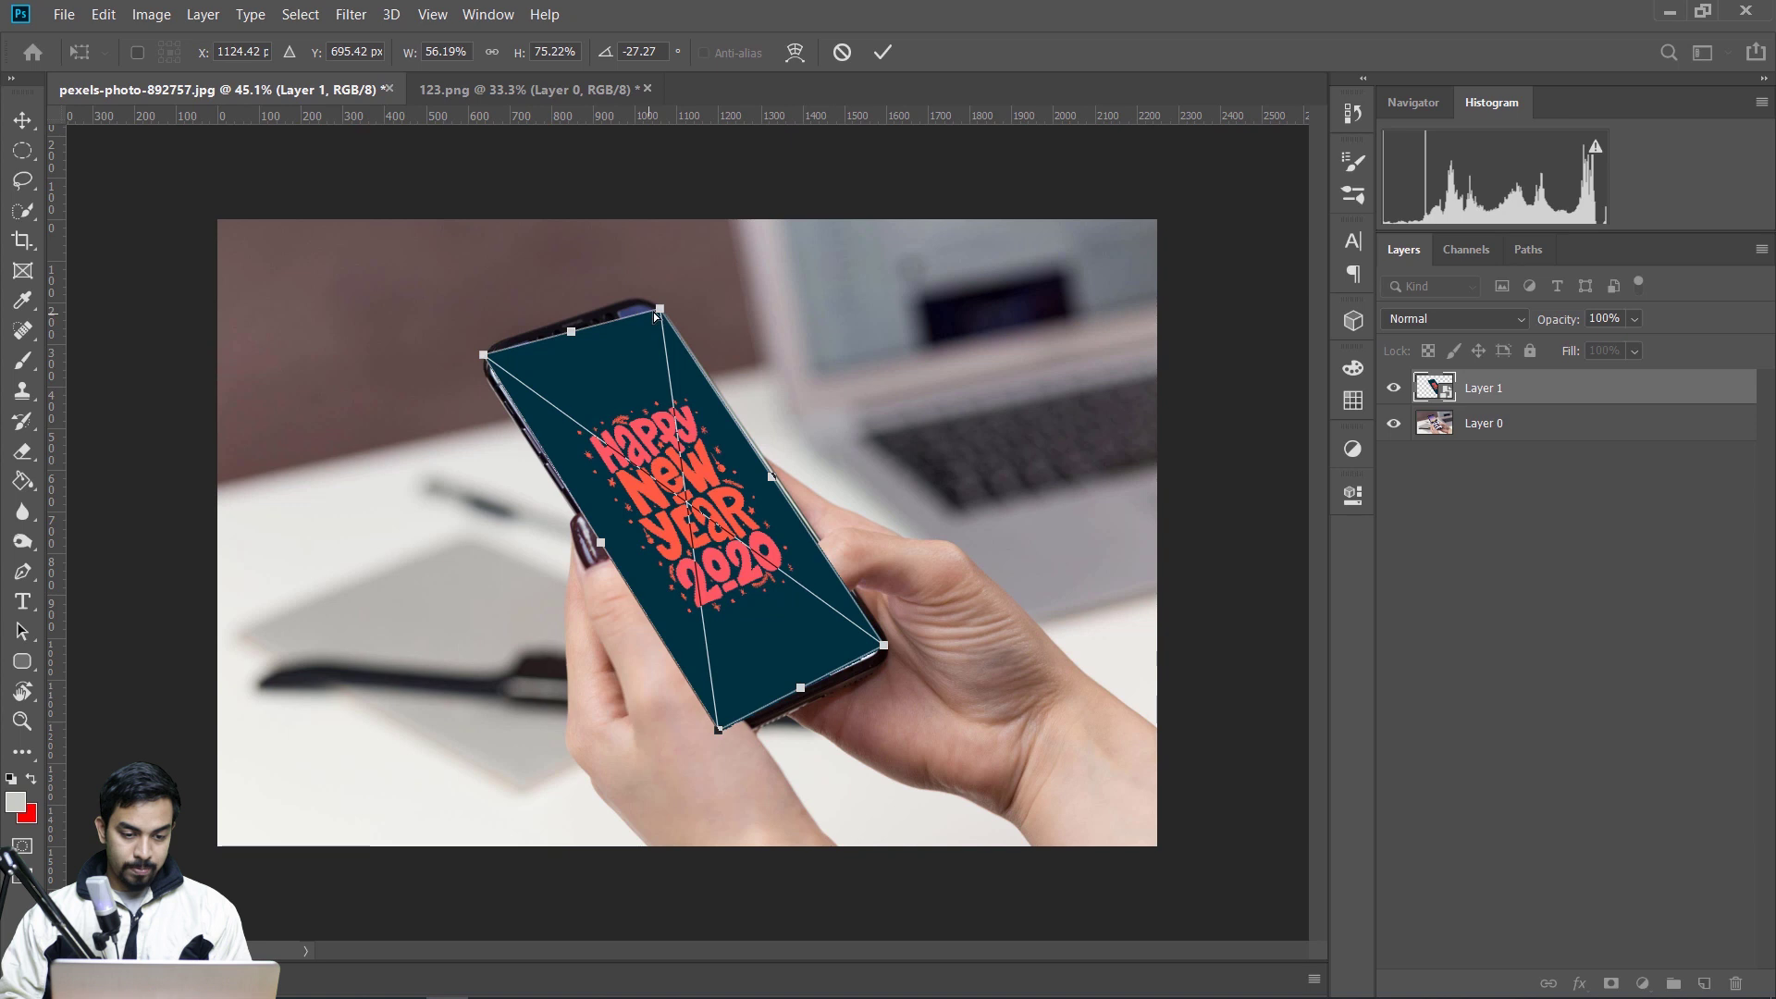
left_click_drag(653, 313, 653, 298)
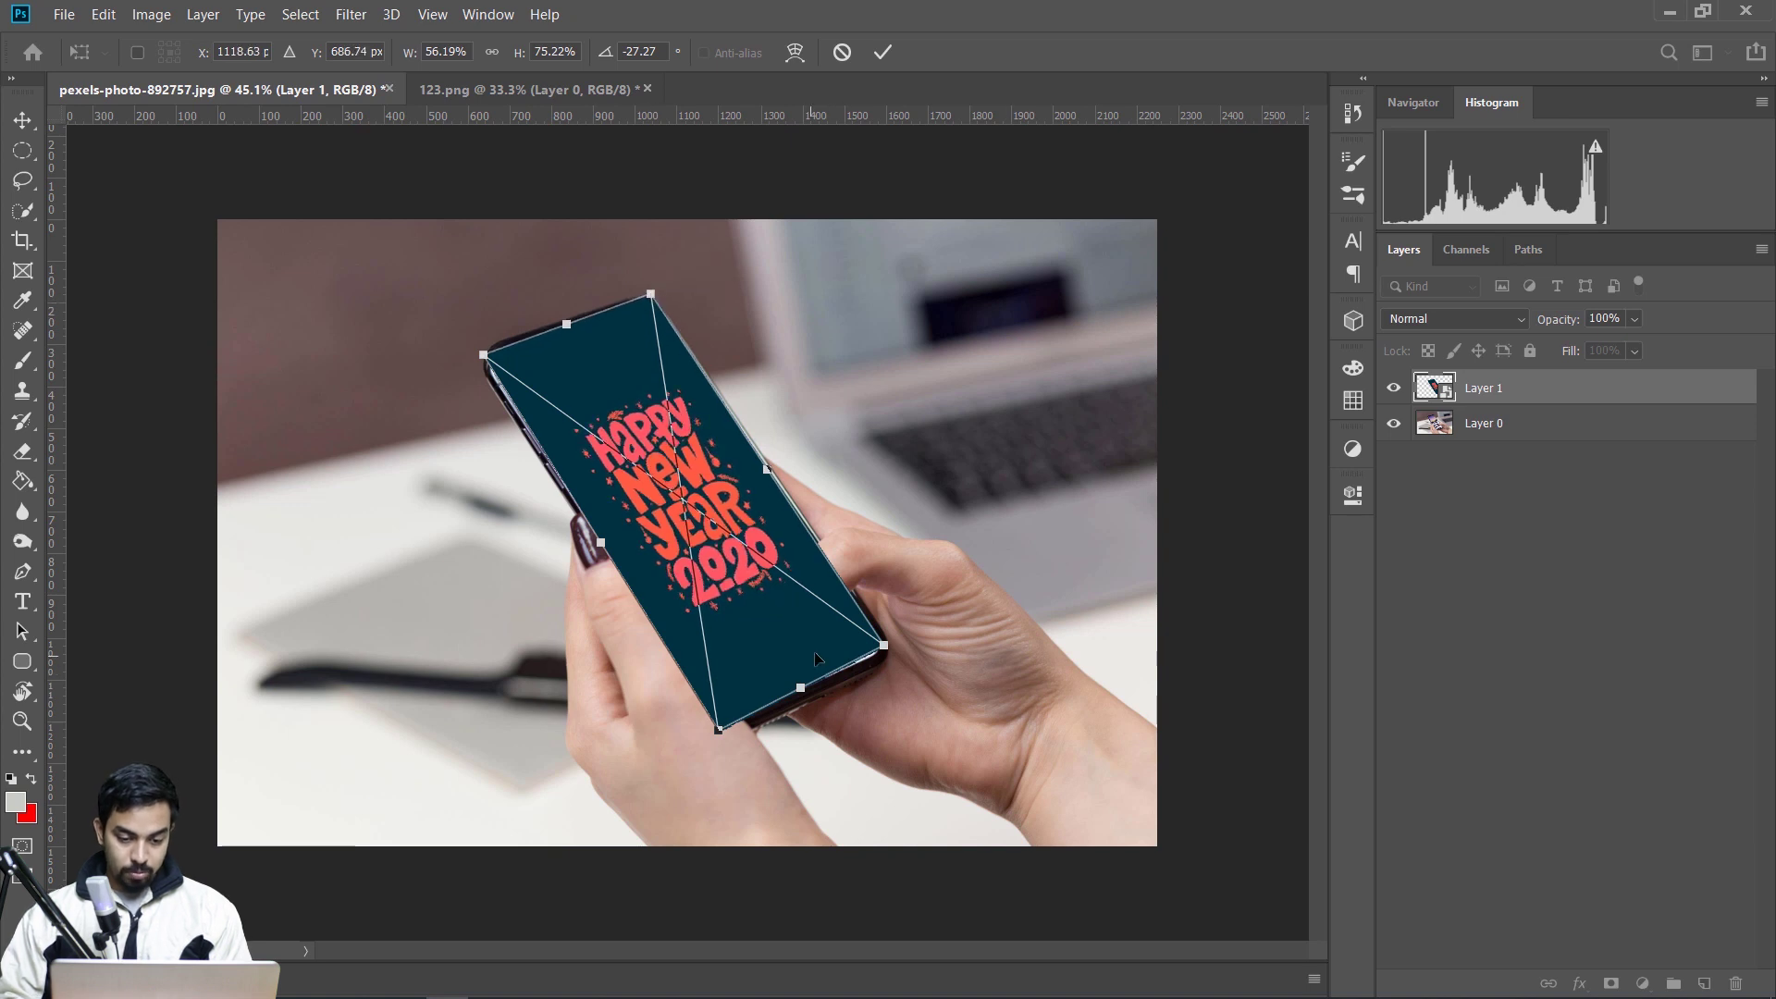
left_click_drag(884, 652, 895, 652)
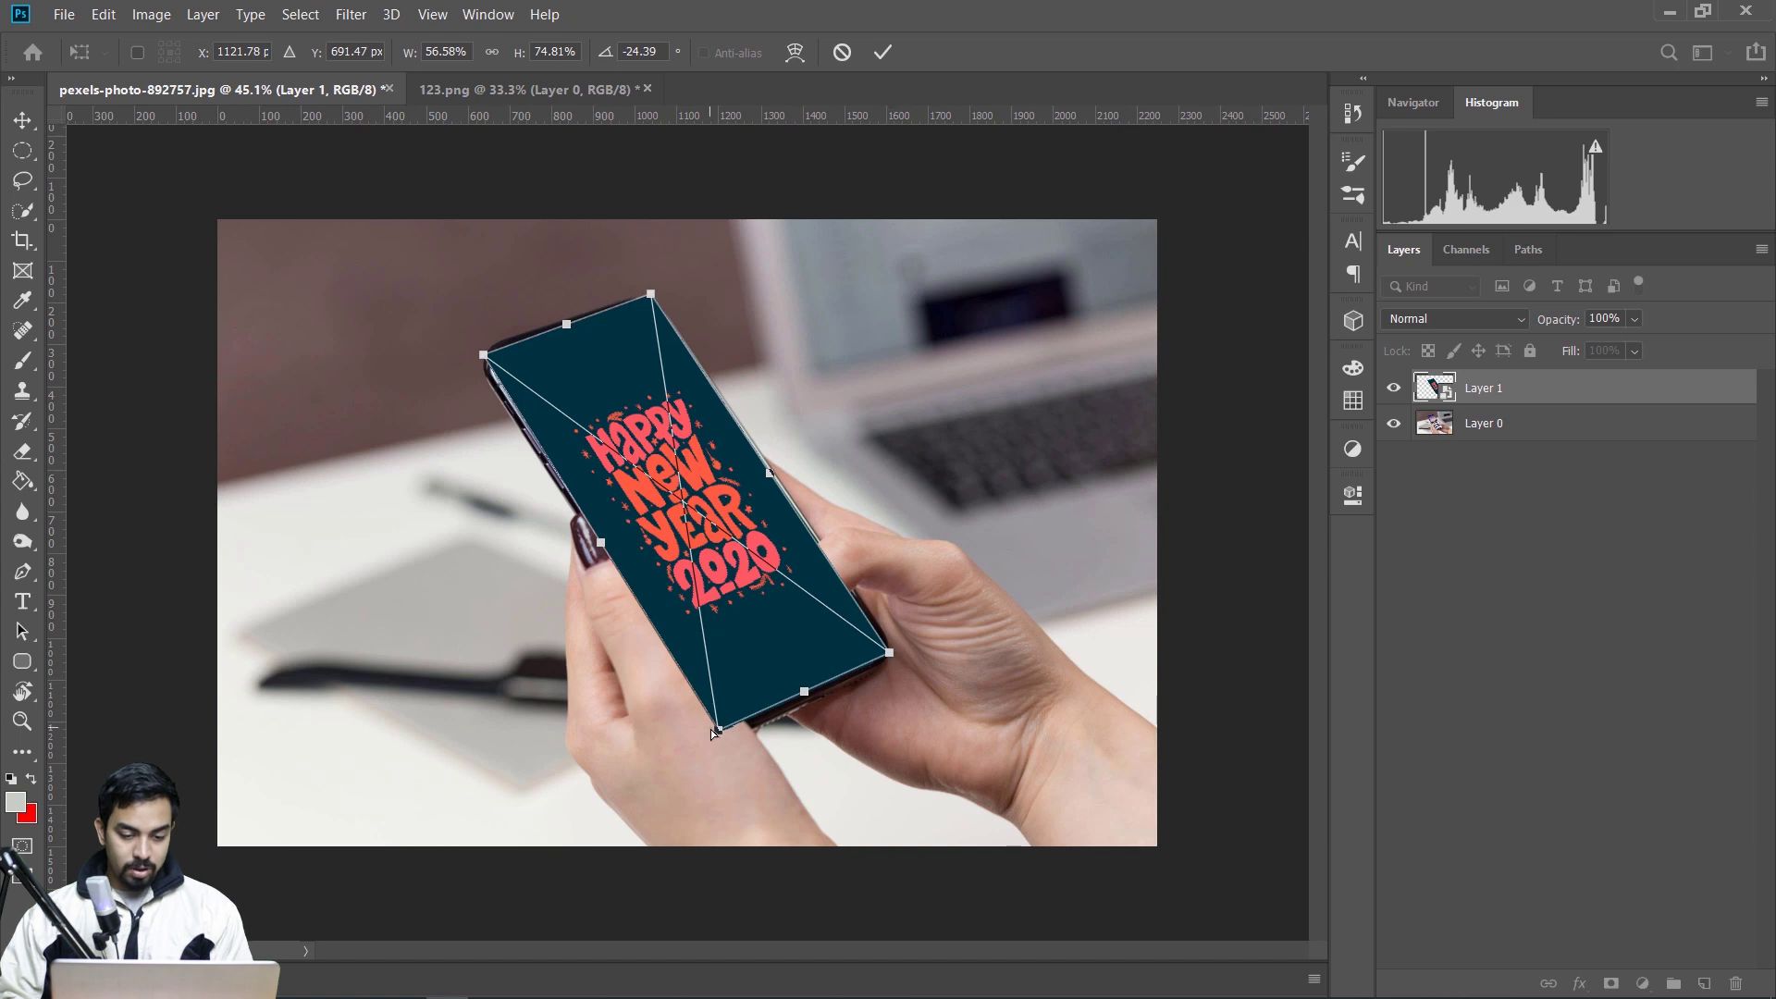
left_click_drag(720, 732, 726, 732)
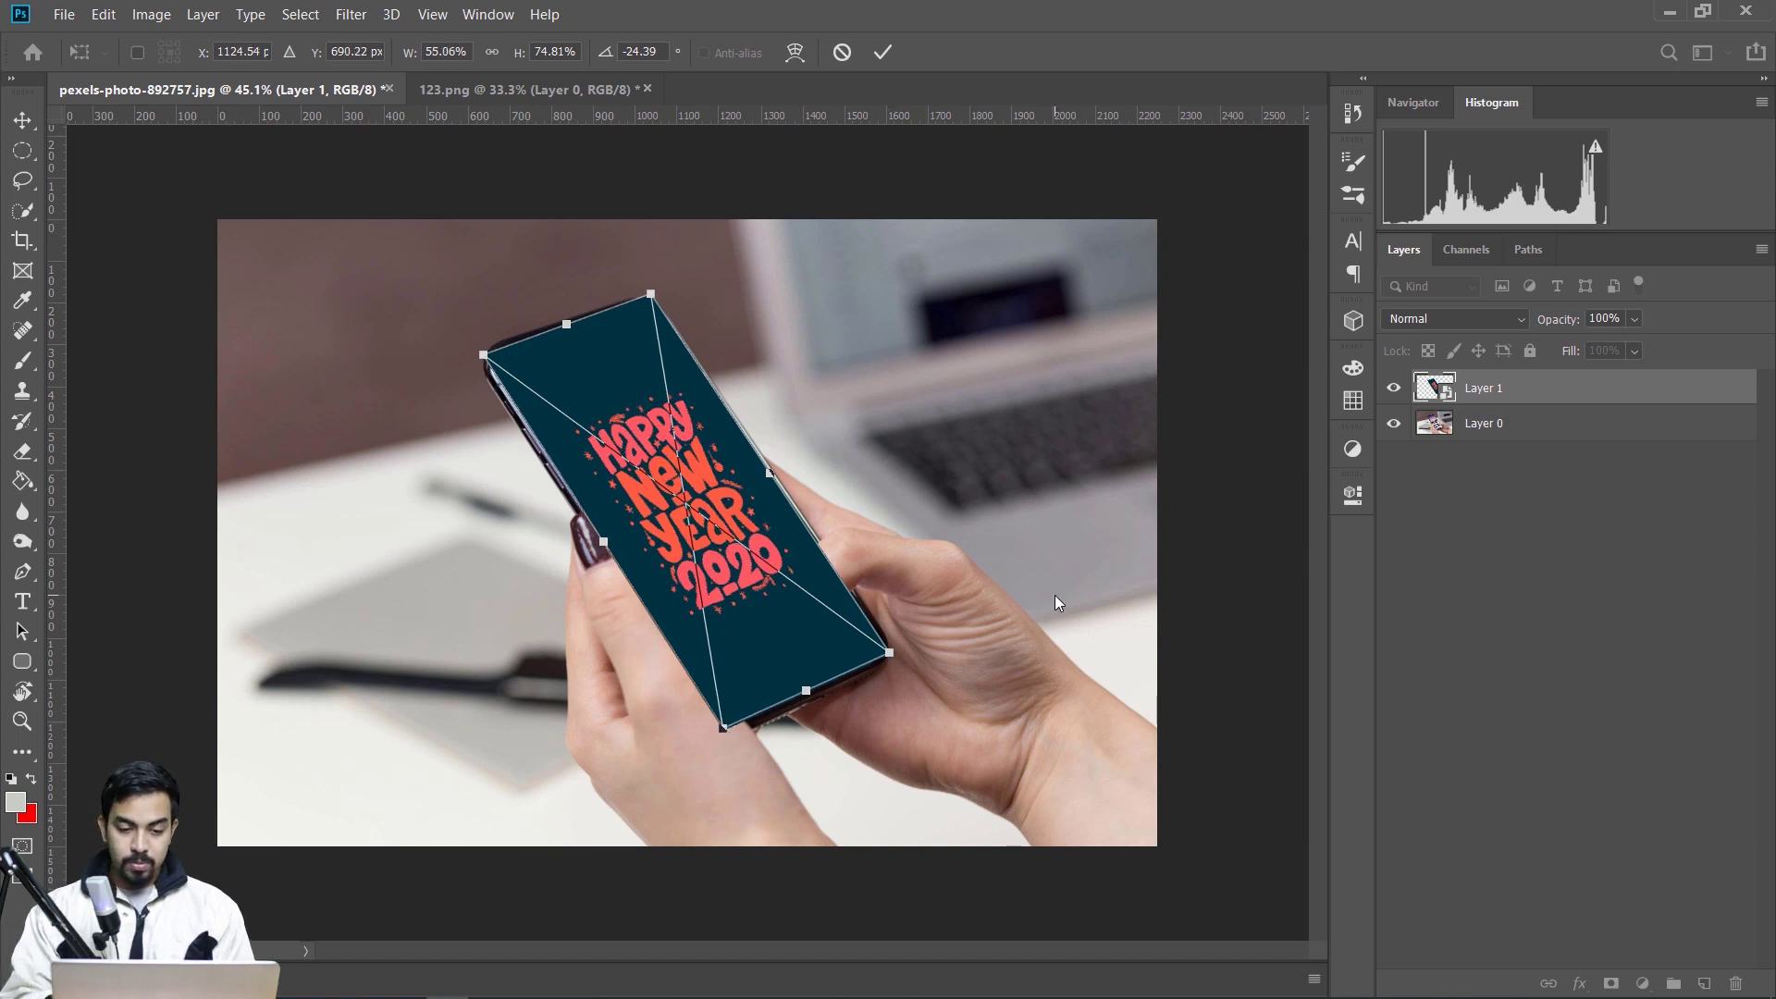
key("Return")
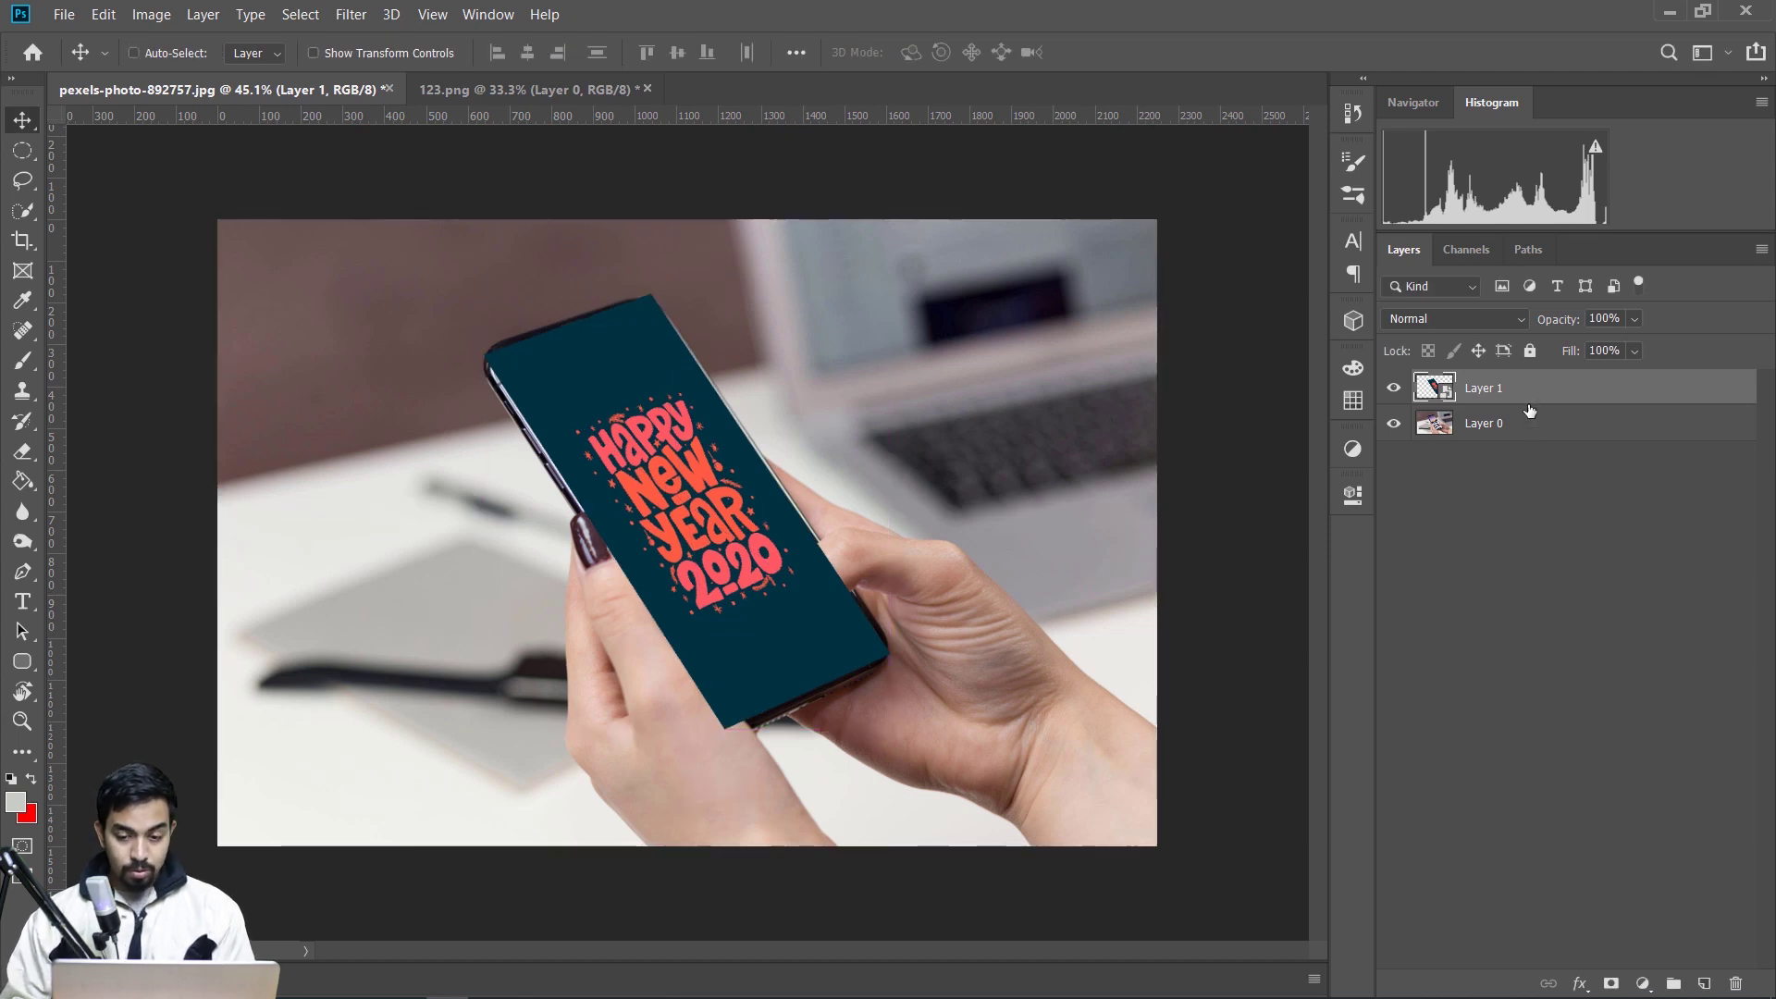
- Hide the artwork layer and make the phone photo layer active
left_click(1393, 389)
left_click(1472, 424)
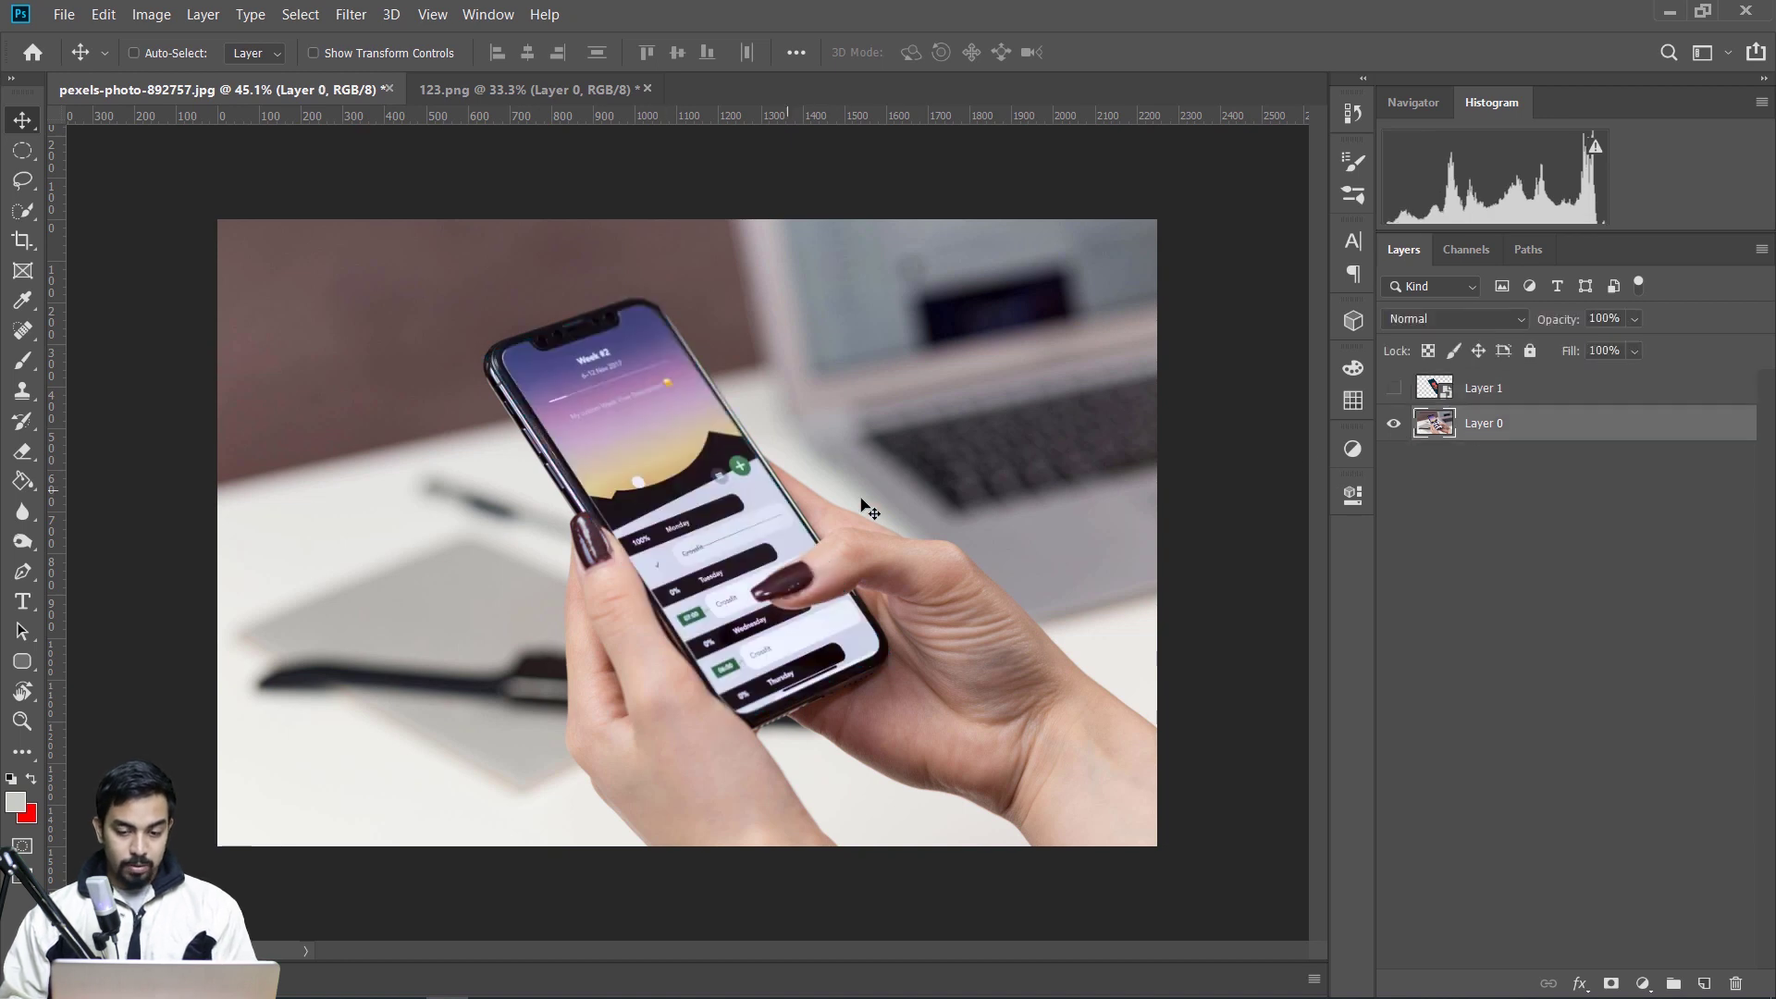
scroll(618, 486, "up", 3)
scroll(741, 546, "down", 1)
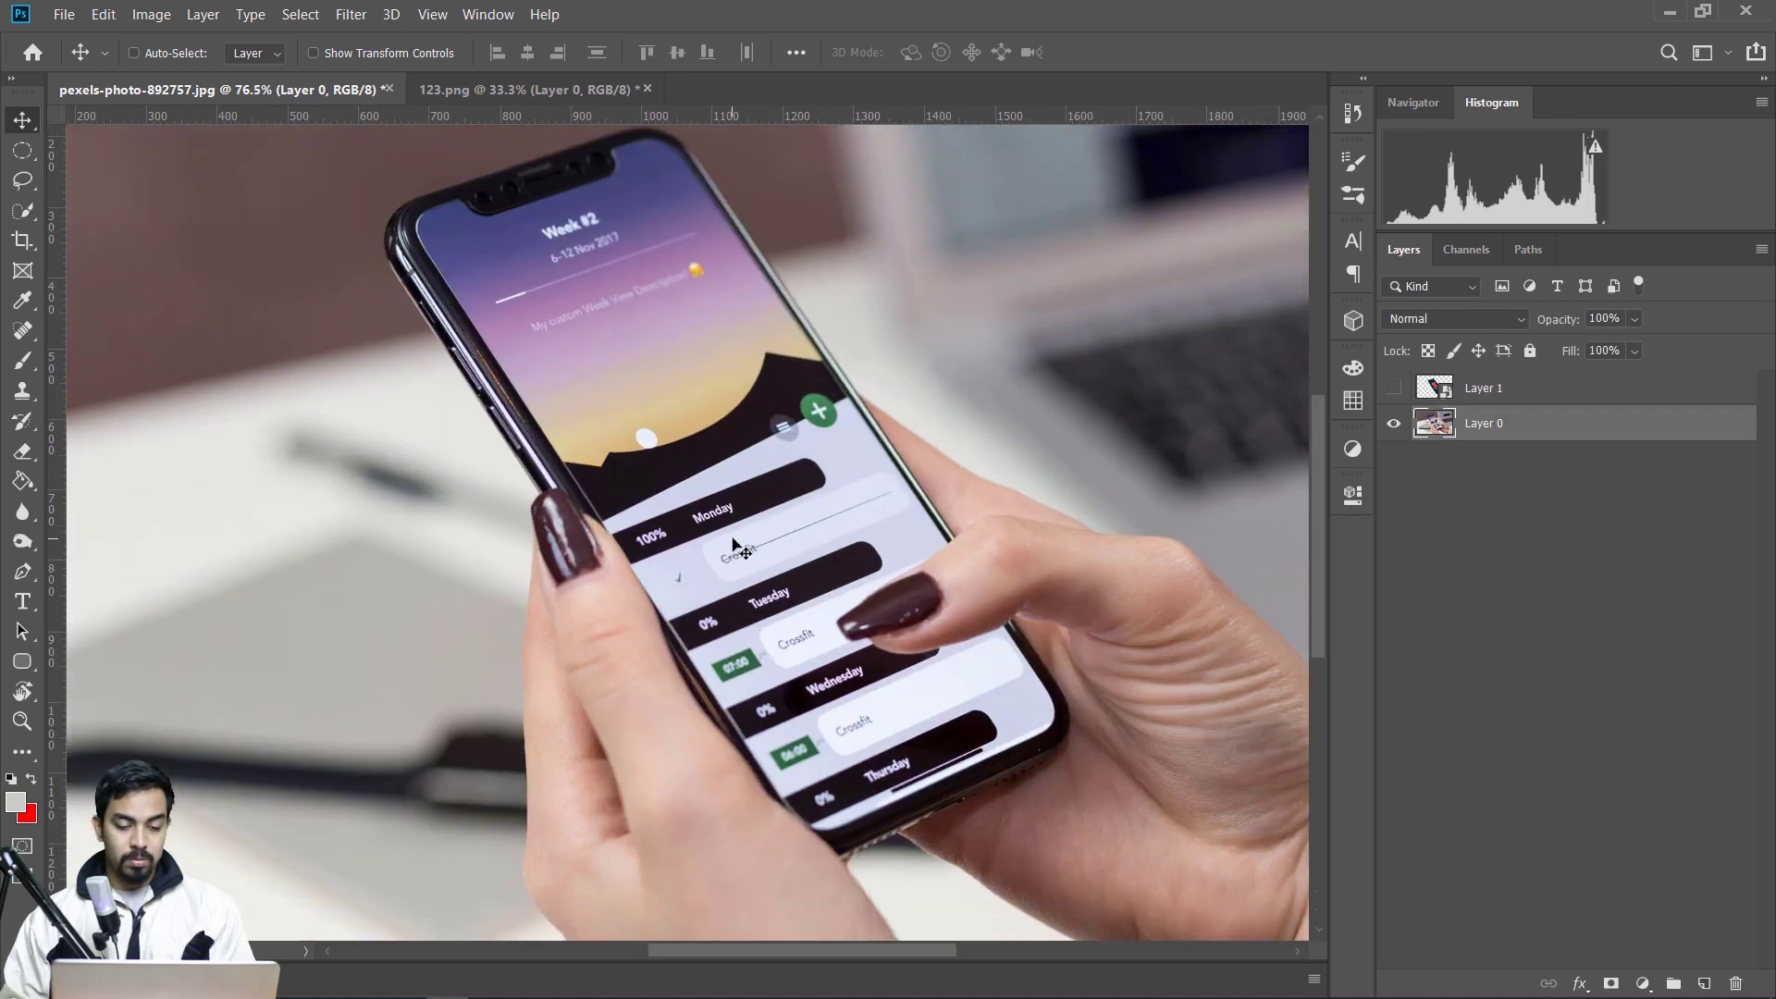
- Quick-select the whole phone display from top to bottom, leaving out the fingertip
key("w")
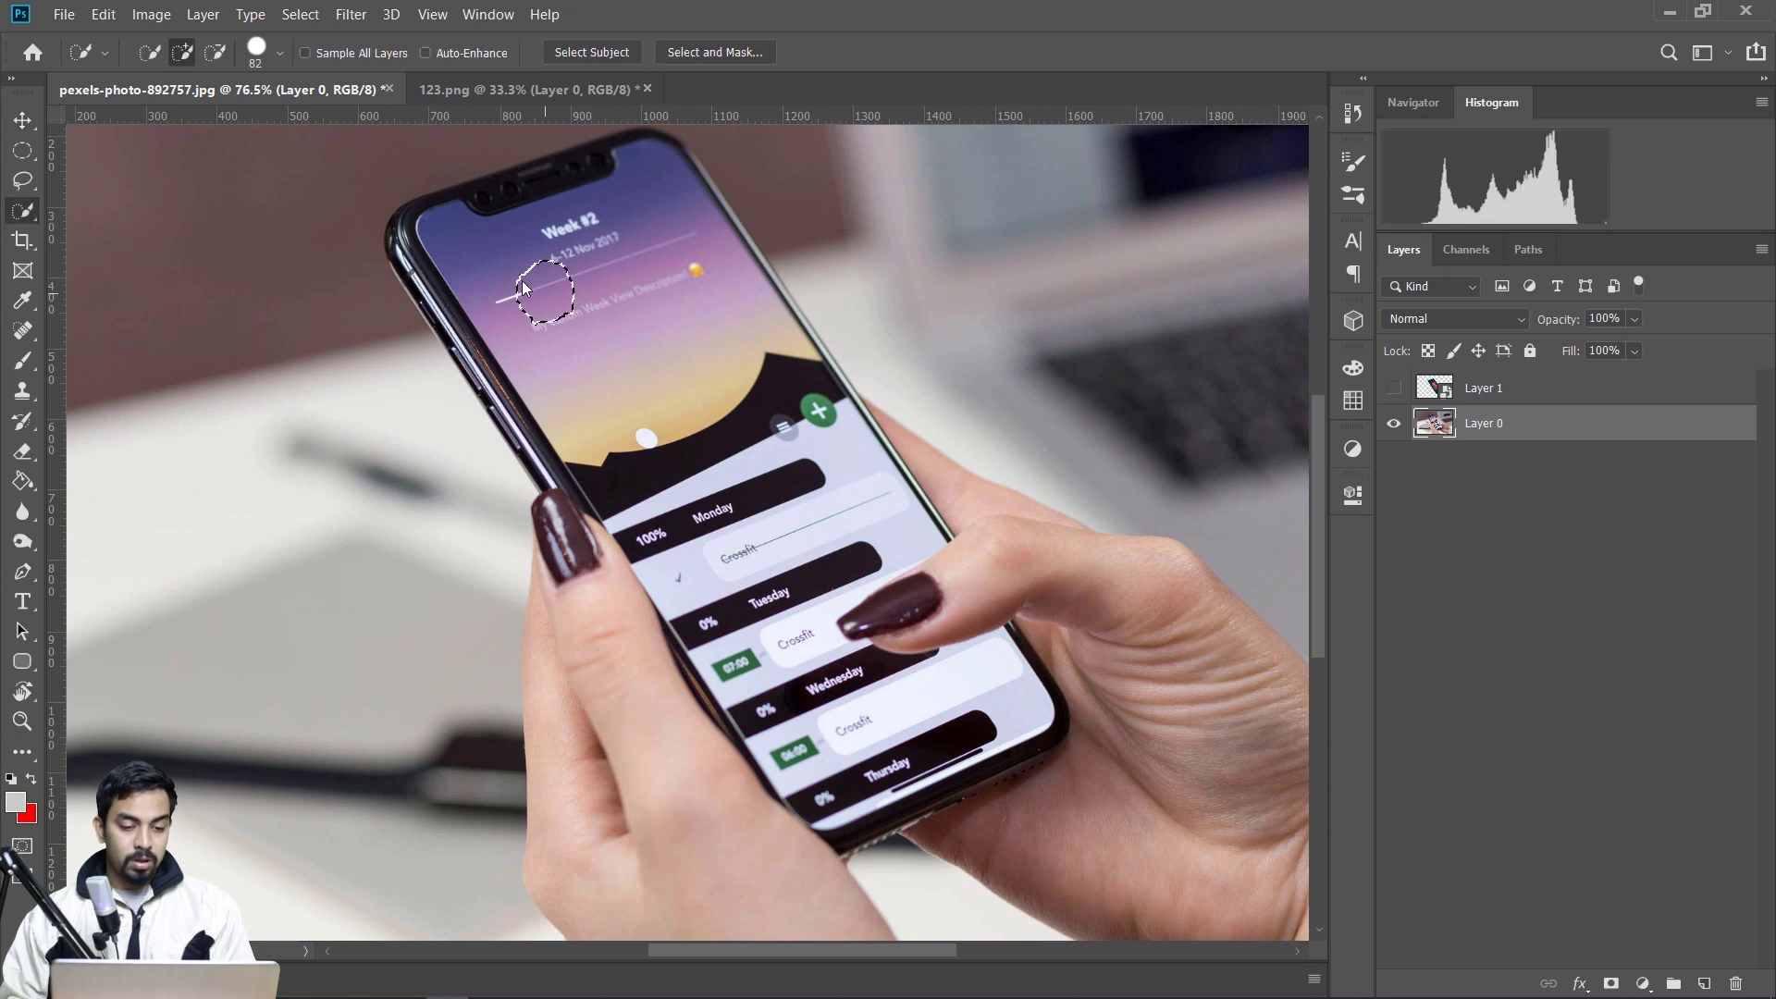
mouse_move(546, 292)
left_mouse_down()
mouse_move(637, 359)
mouse_move(704, 444)
mouse_move(768, 592)
left_mouse_up()
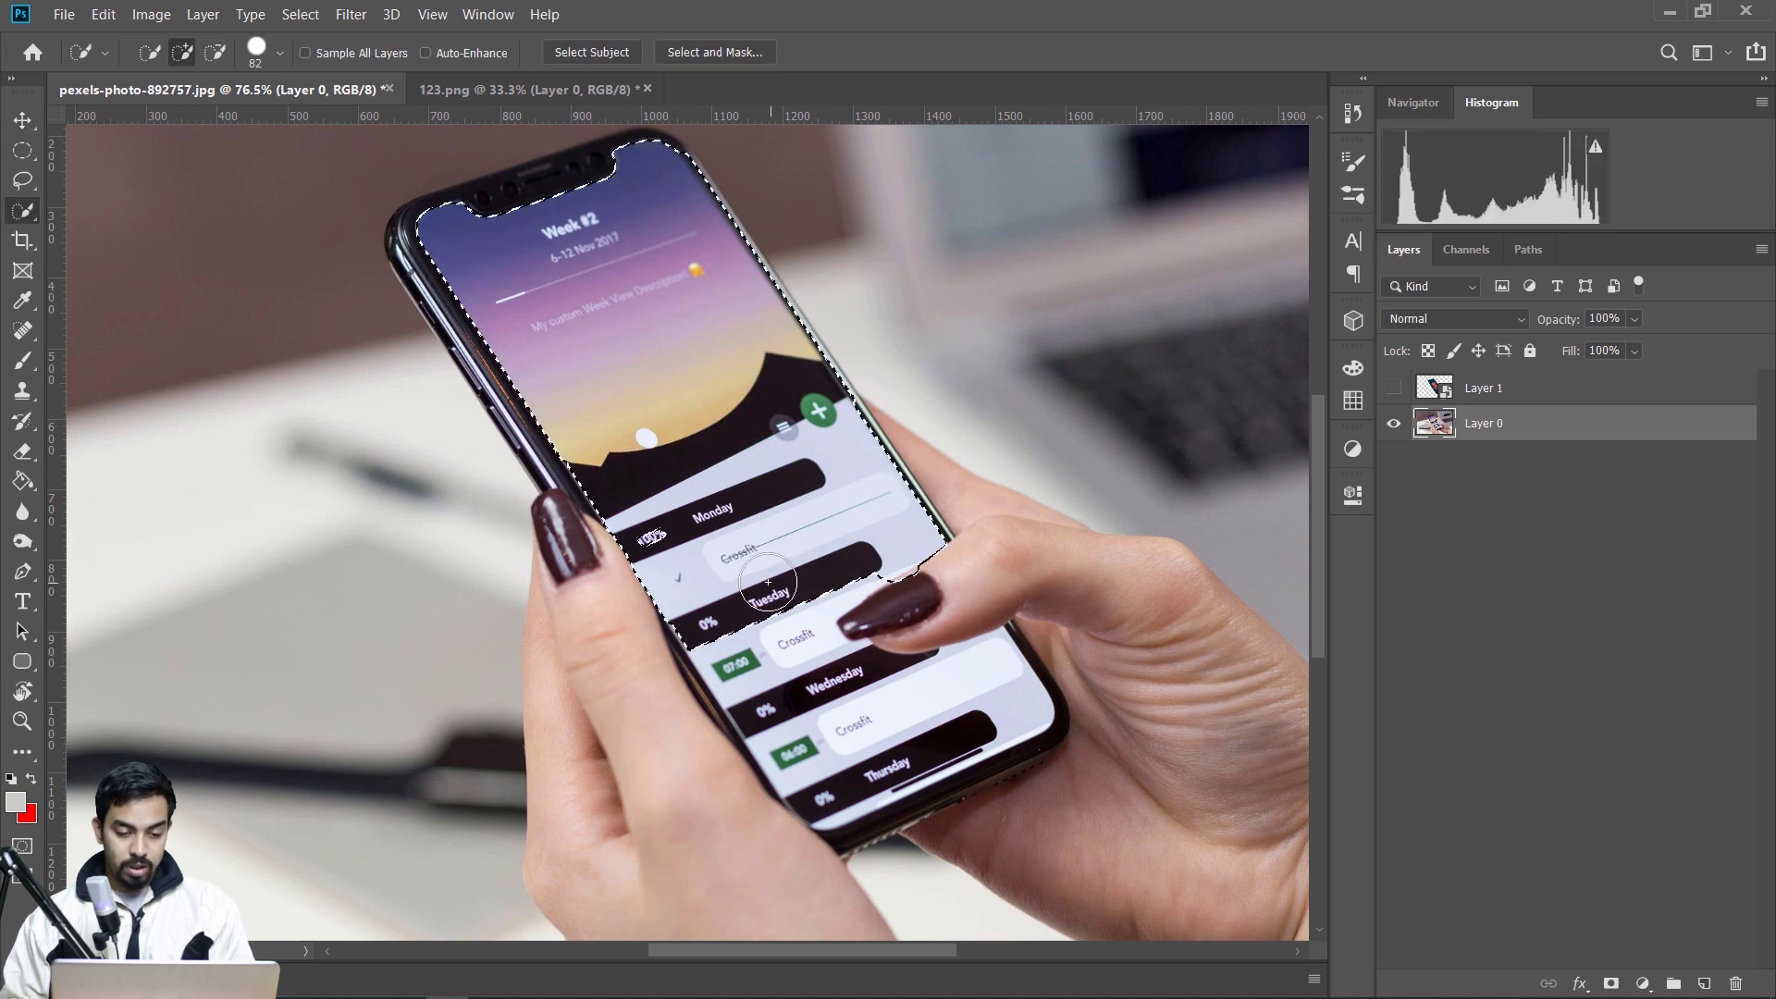
mouse_move(665, 520)
left_mouse_down()
mouse_move(778, 441)
mouse_move(781, 708)
mouse_move(855, 773)
mouse_move(905, 766)
mouse_move(957, 715)
mouse_move(763, 716)
left_mouse_up()
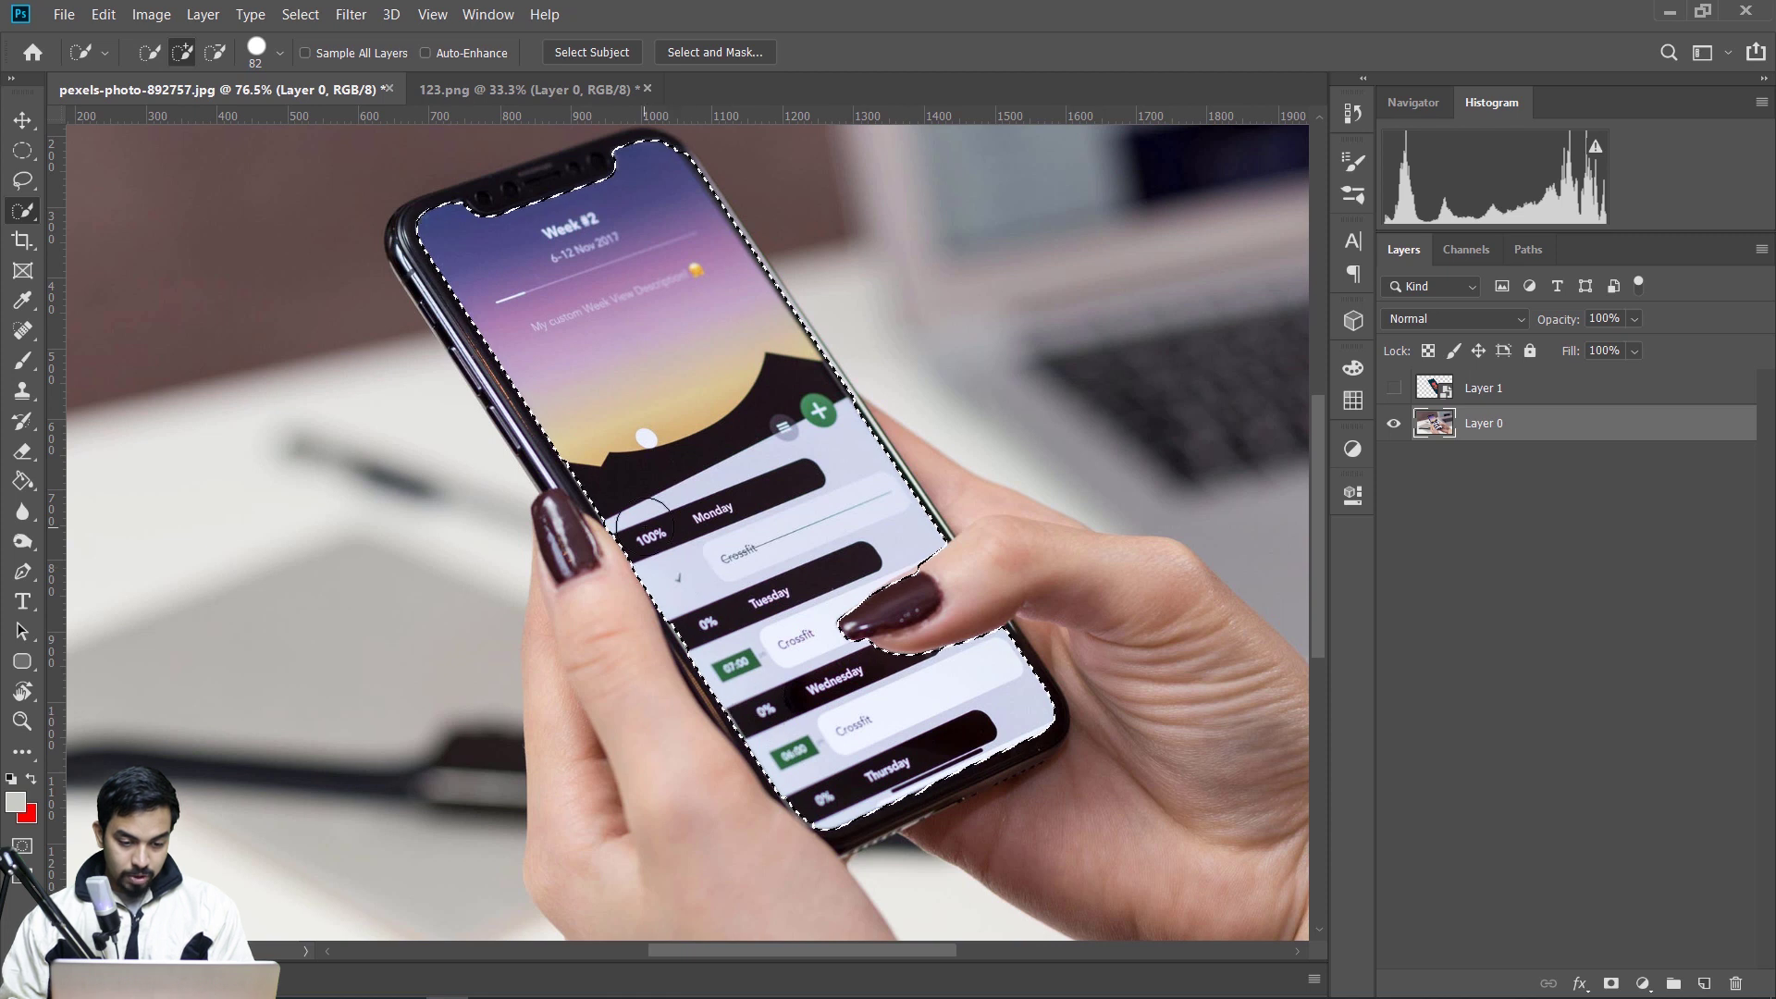
scroll(716, 264, "up", 1)
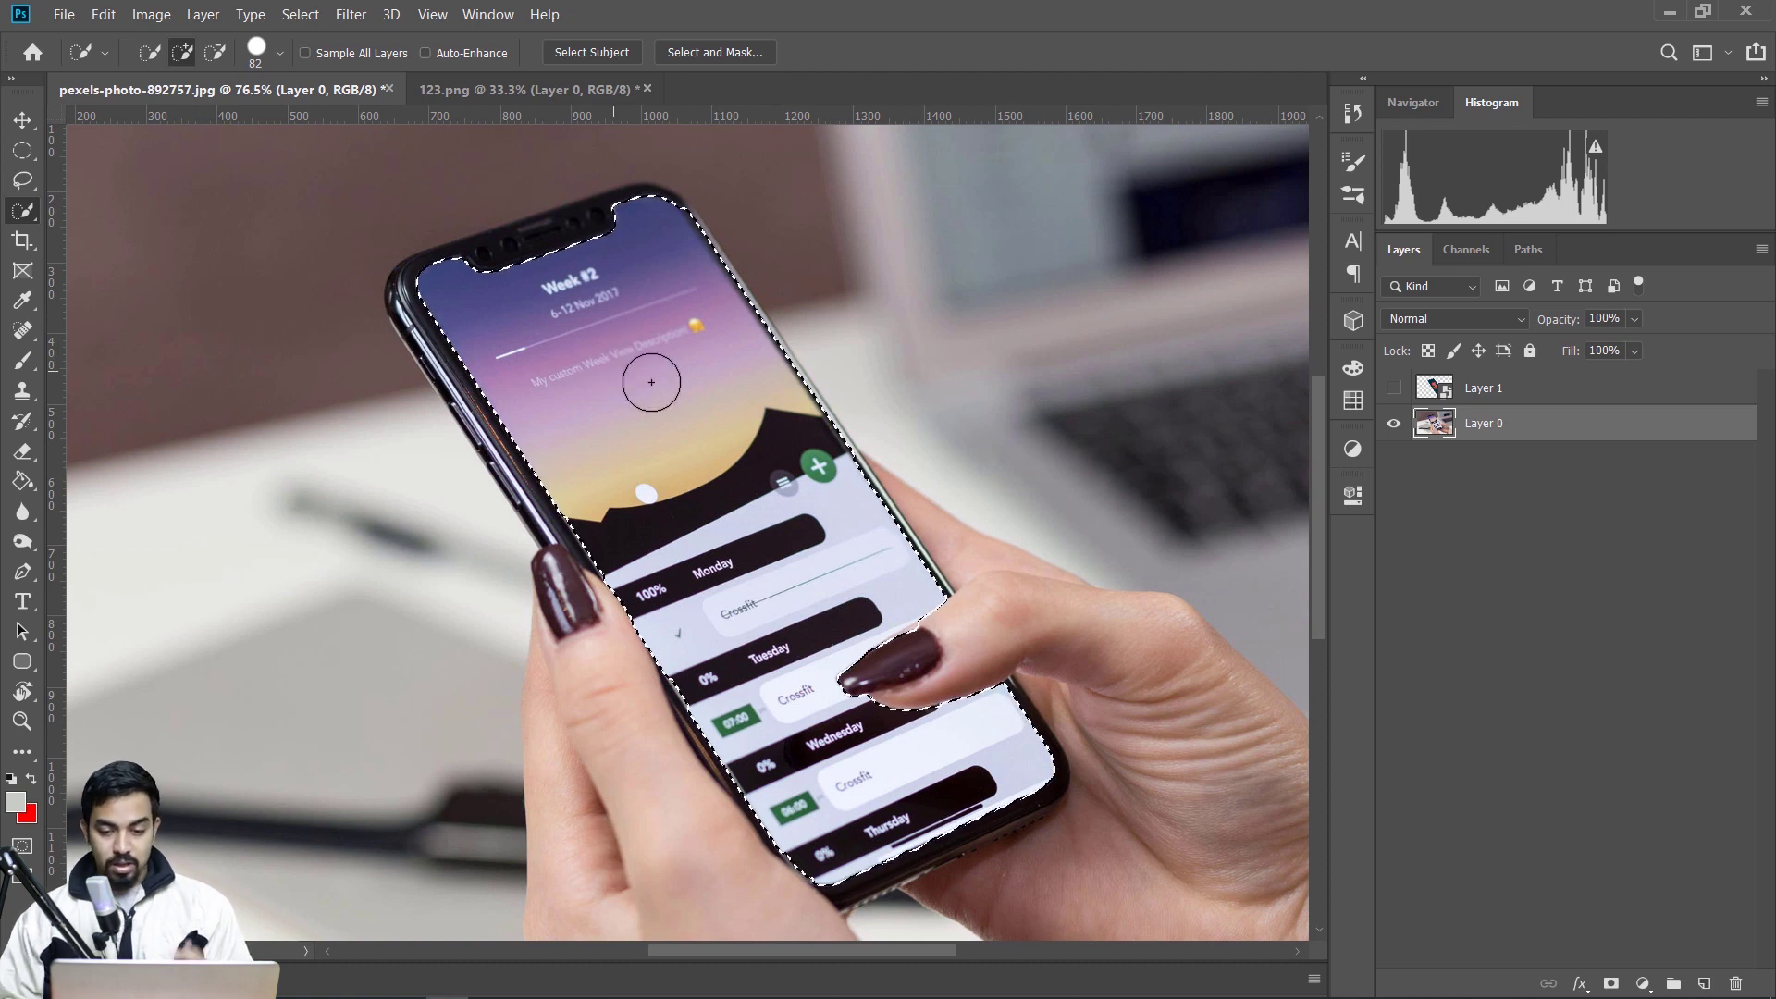
- Move Layer 1 into a new Group 1, mask the group to the screen selection, and show Layer 1
left_click(1550, 397)
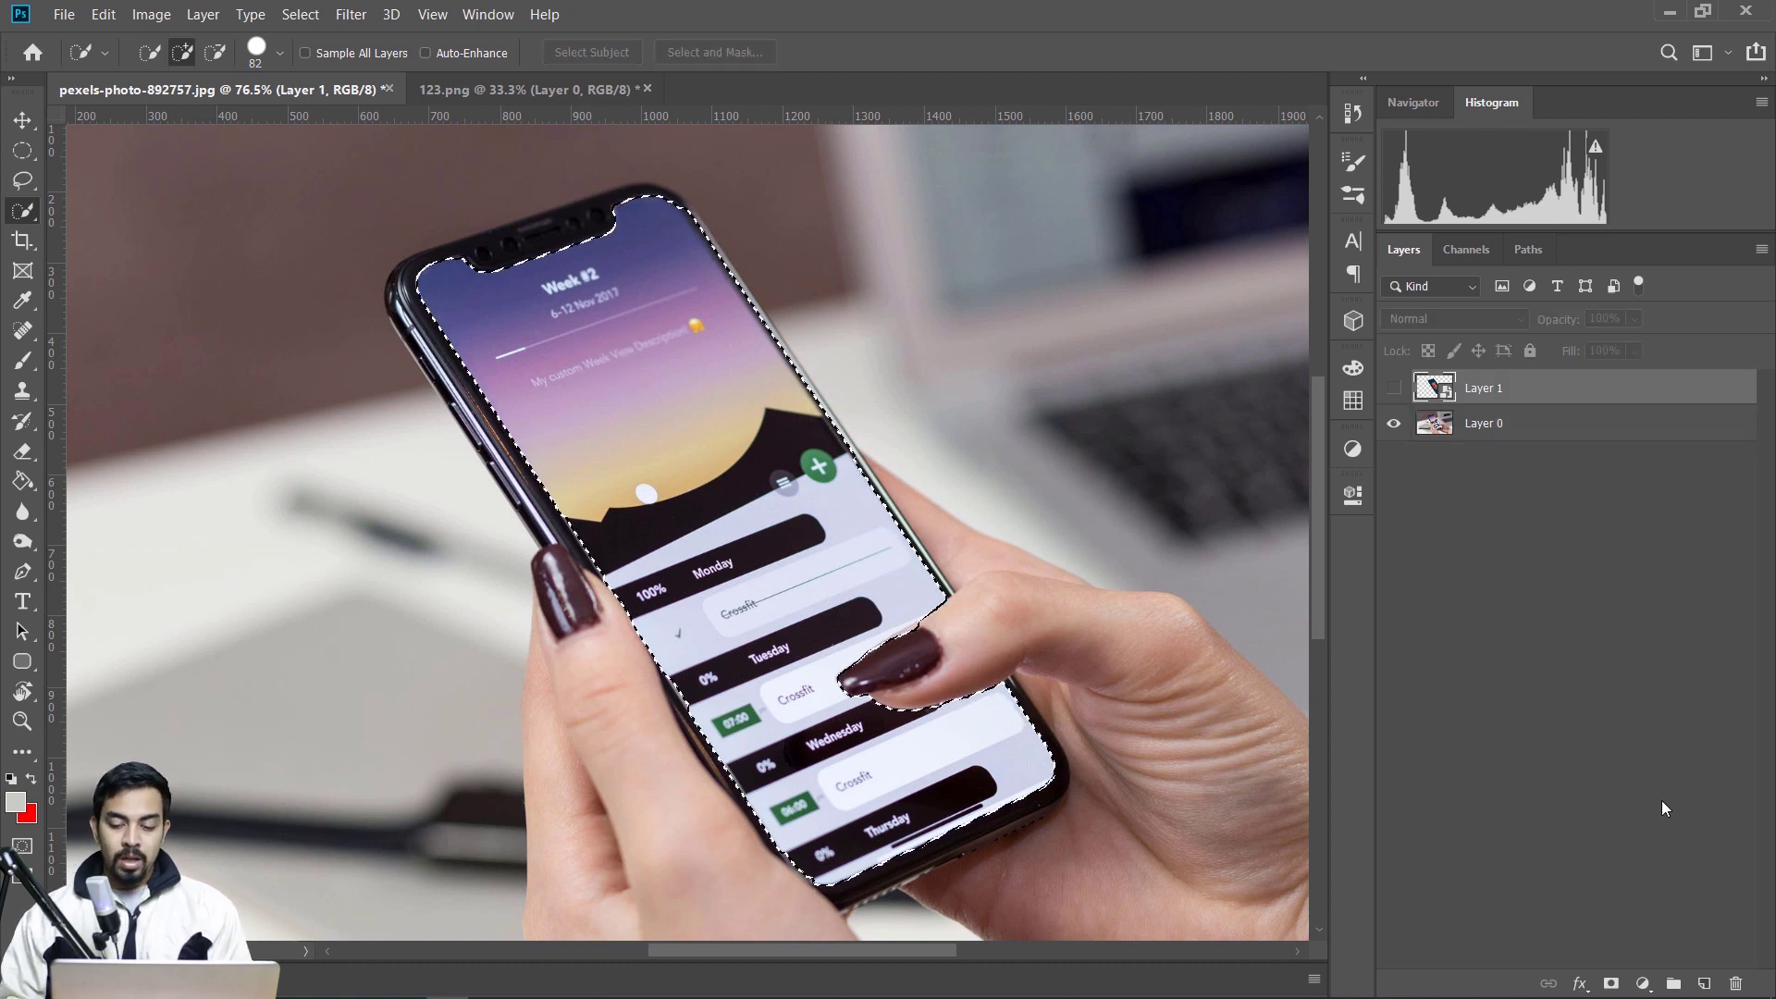
left_click(1675, 985)
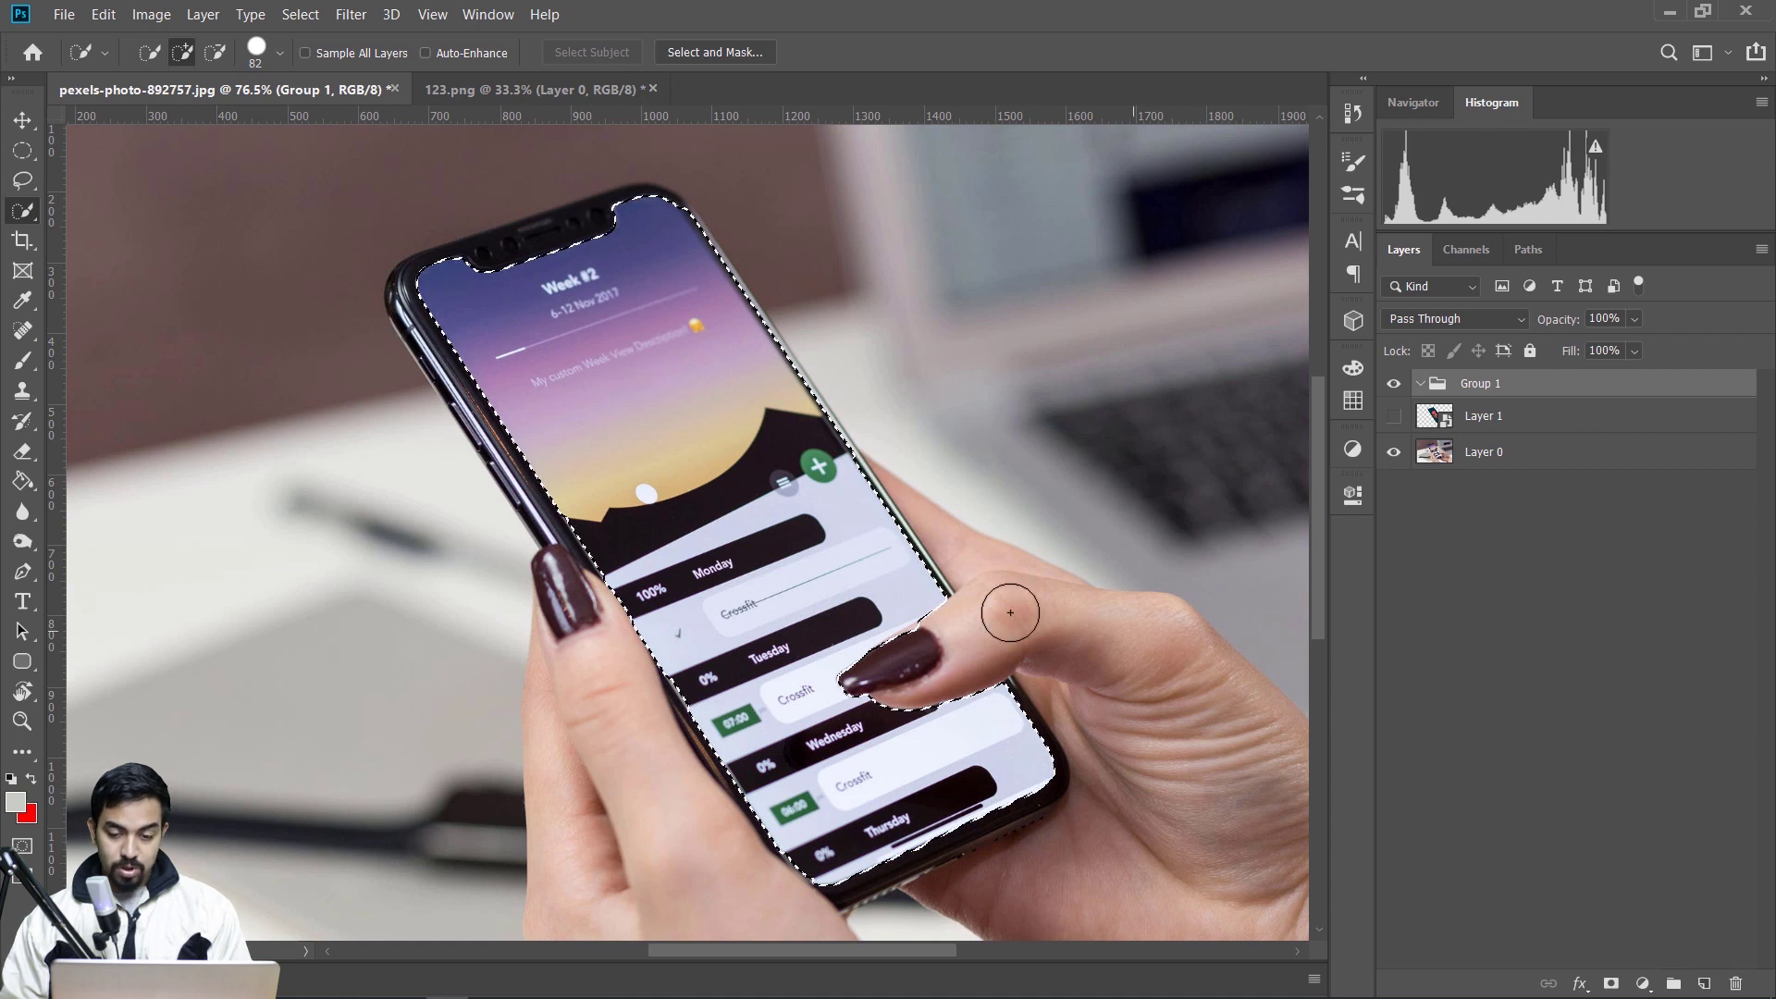
left_click_drag(1482, 423, 1488, 393)
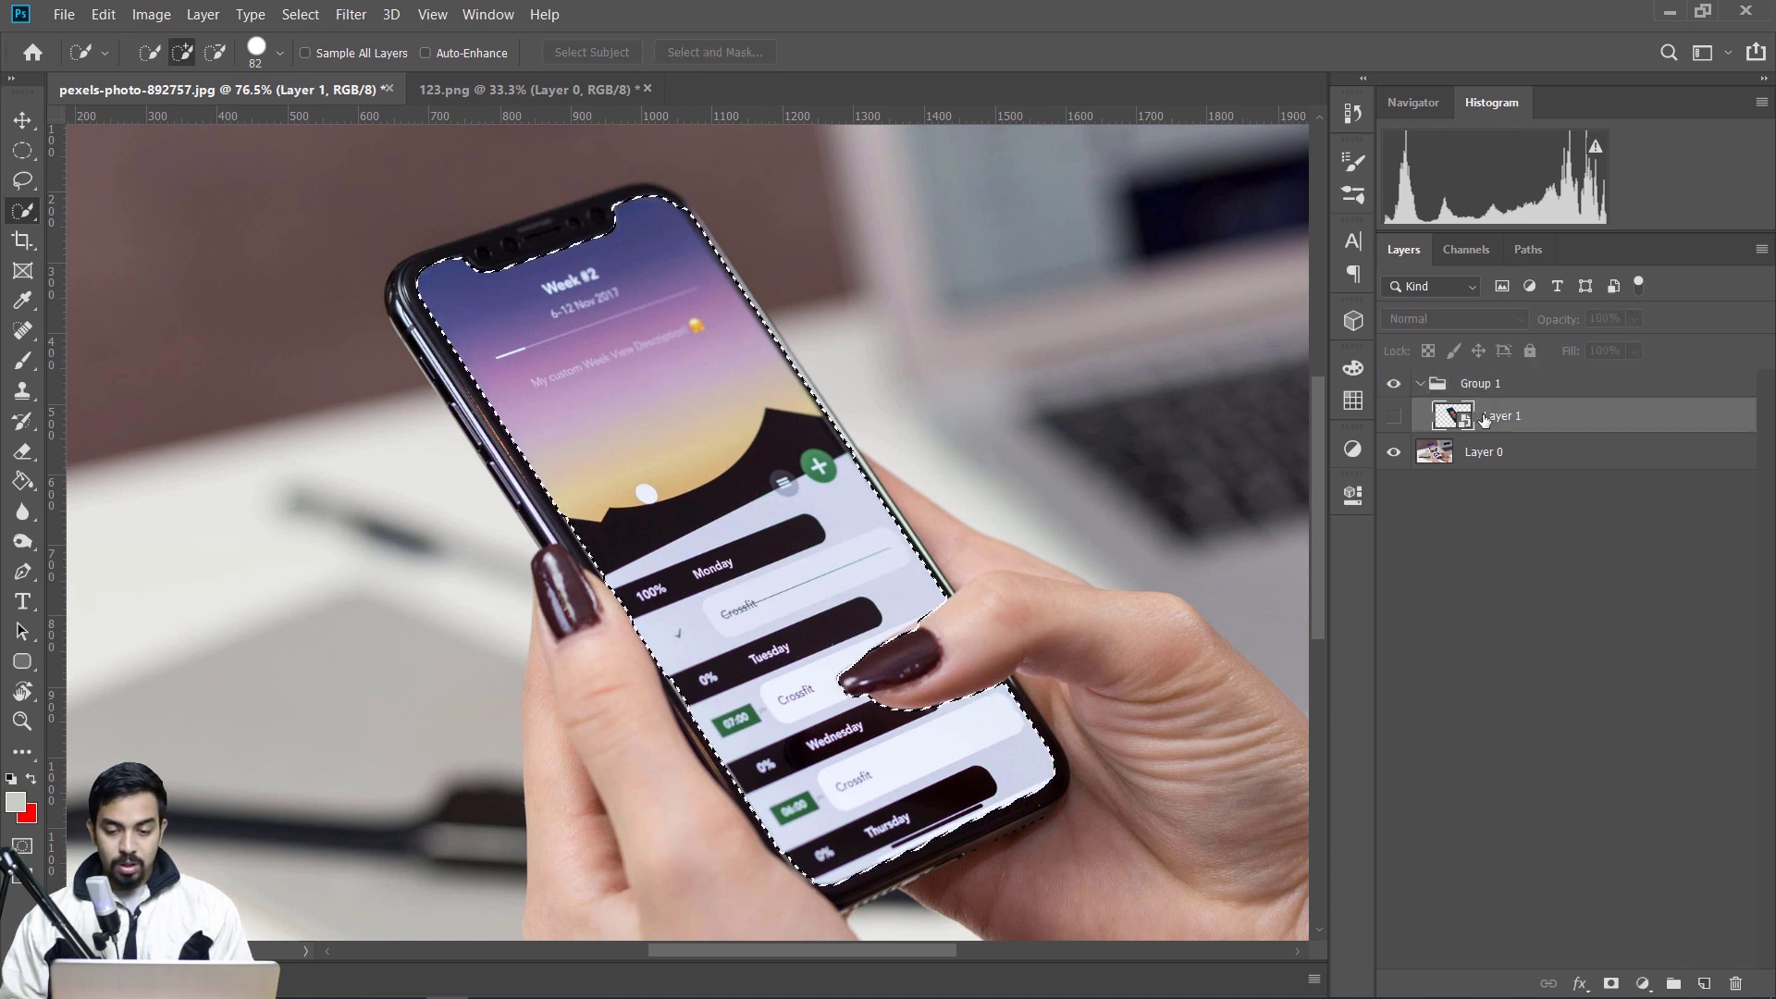
left_click(1554, 383)
left_click(1613, 985)
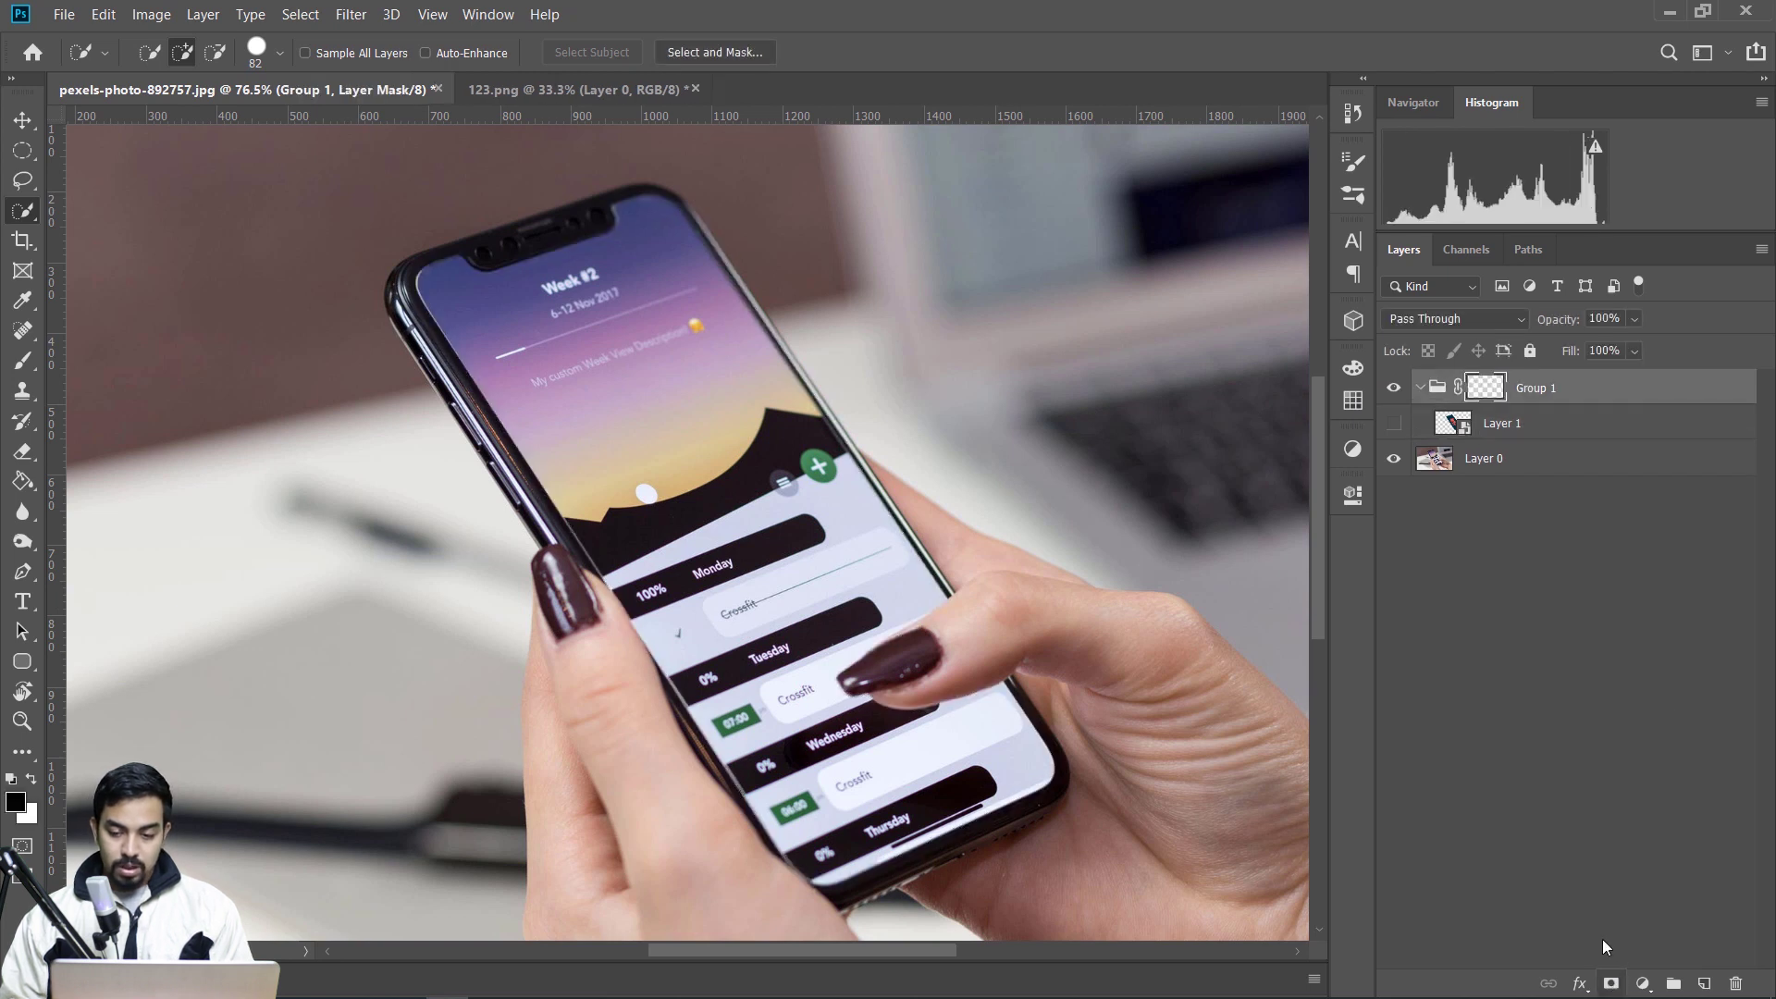
left_click(1393, 423)
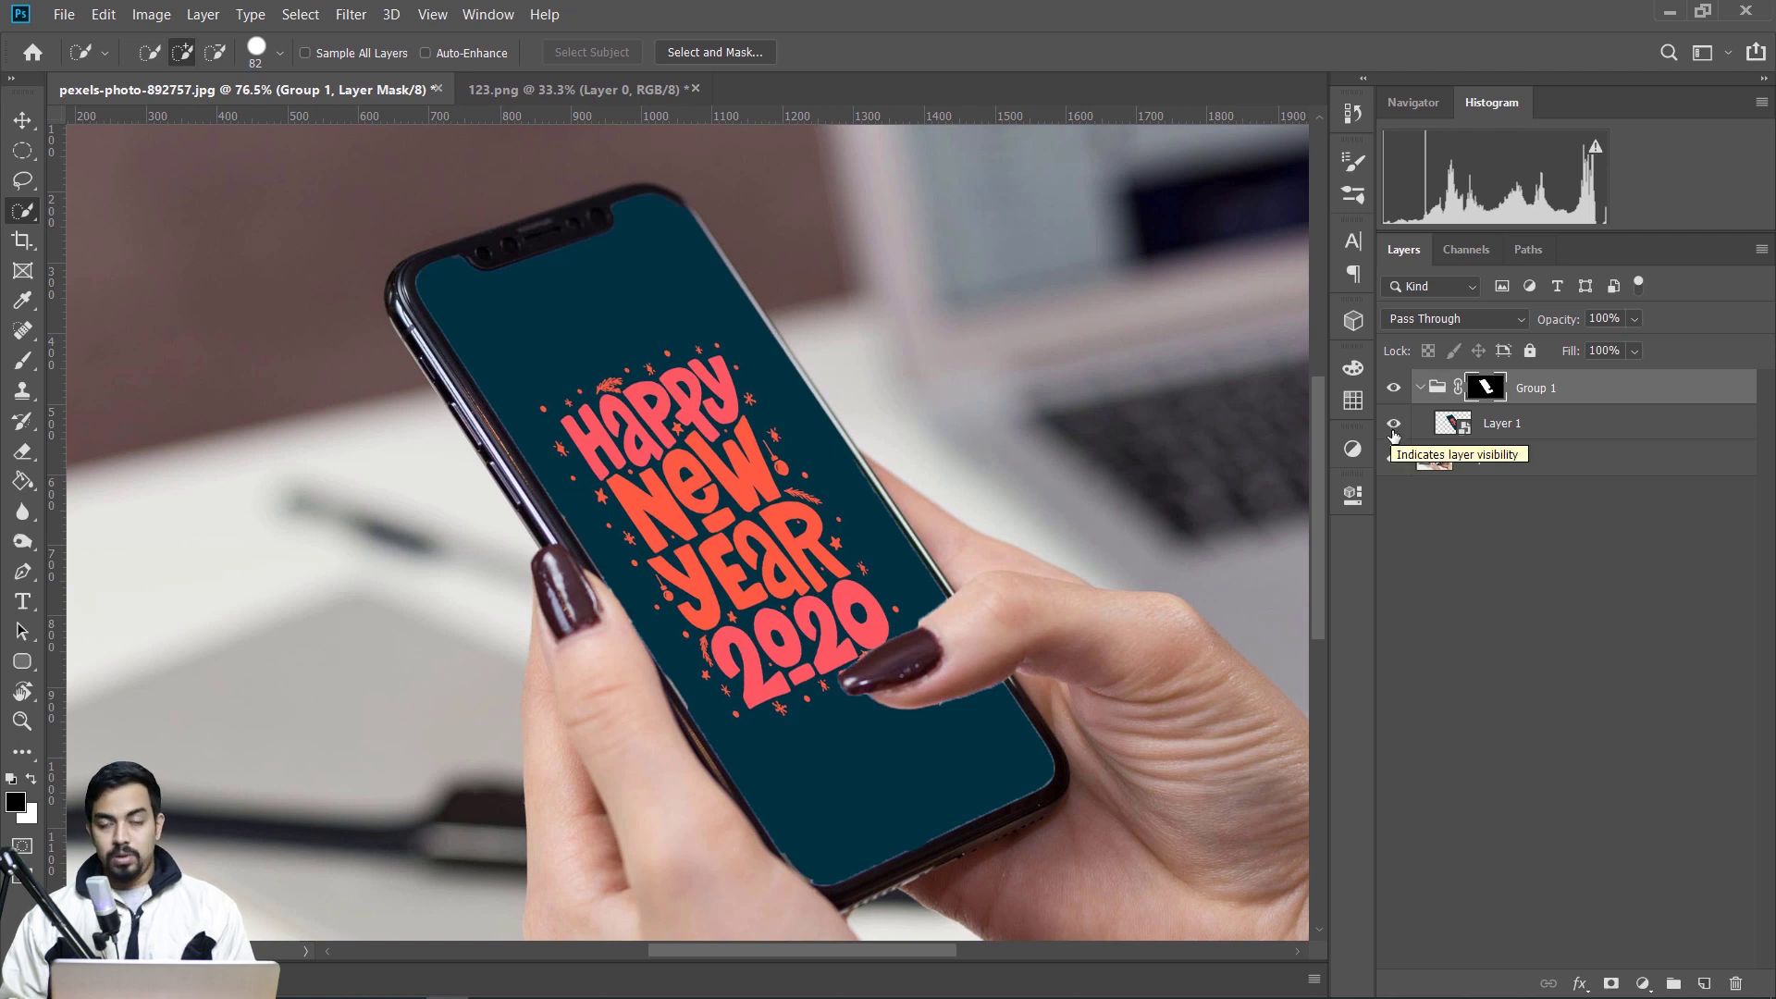
- In Select and Mask, give Group 1's mask Smooth 11, Feather 0.9 px, Contrast 4% and Radius 1 px
double_click(1491, 393)
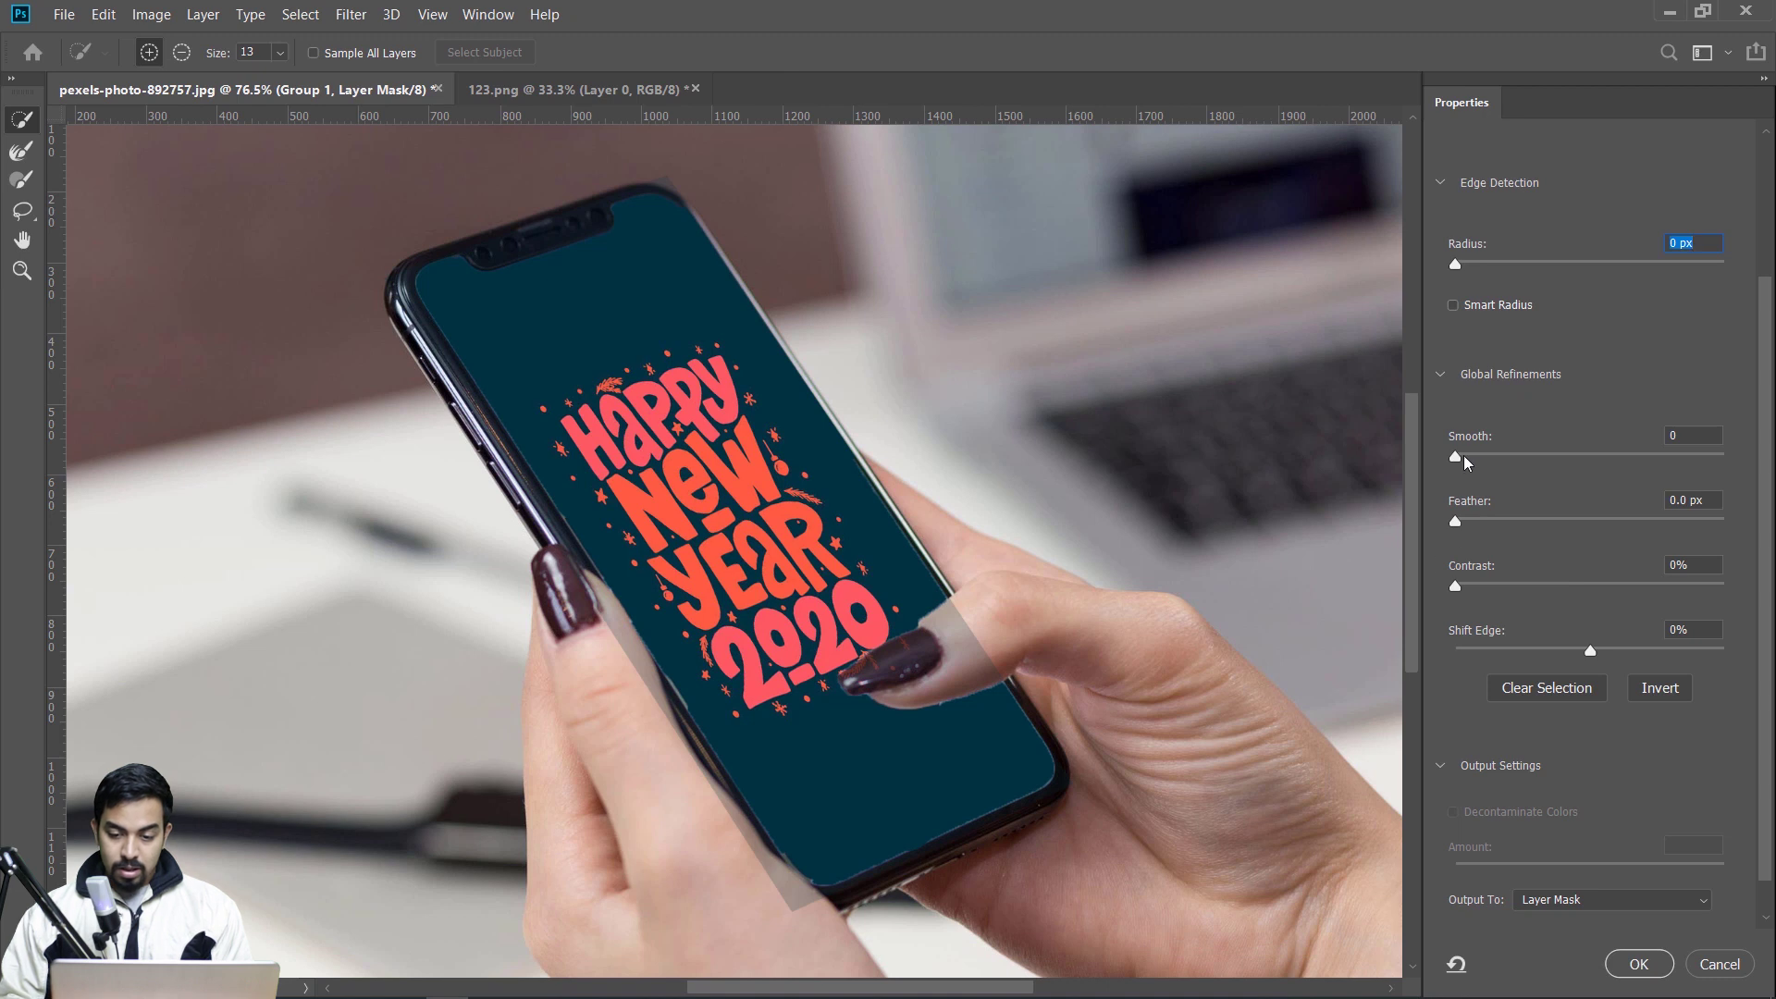
left_click_drag(1464, 460, 1484, 460)
left_click_drag(1455, 521, 1467, 520)
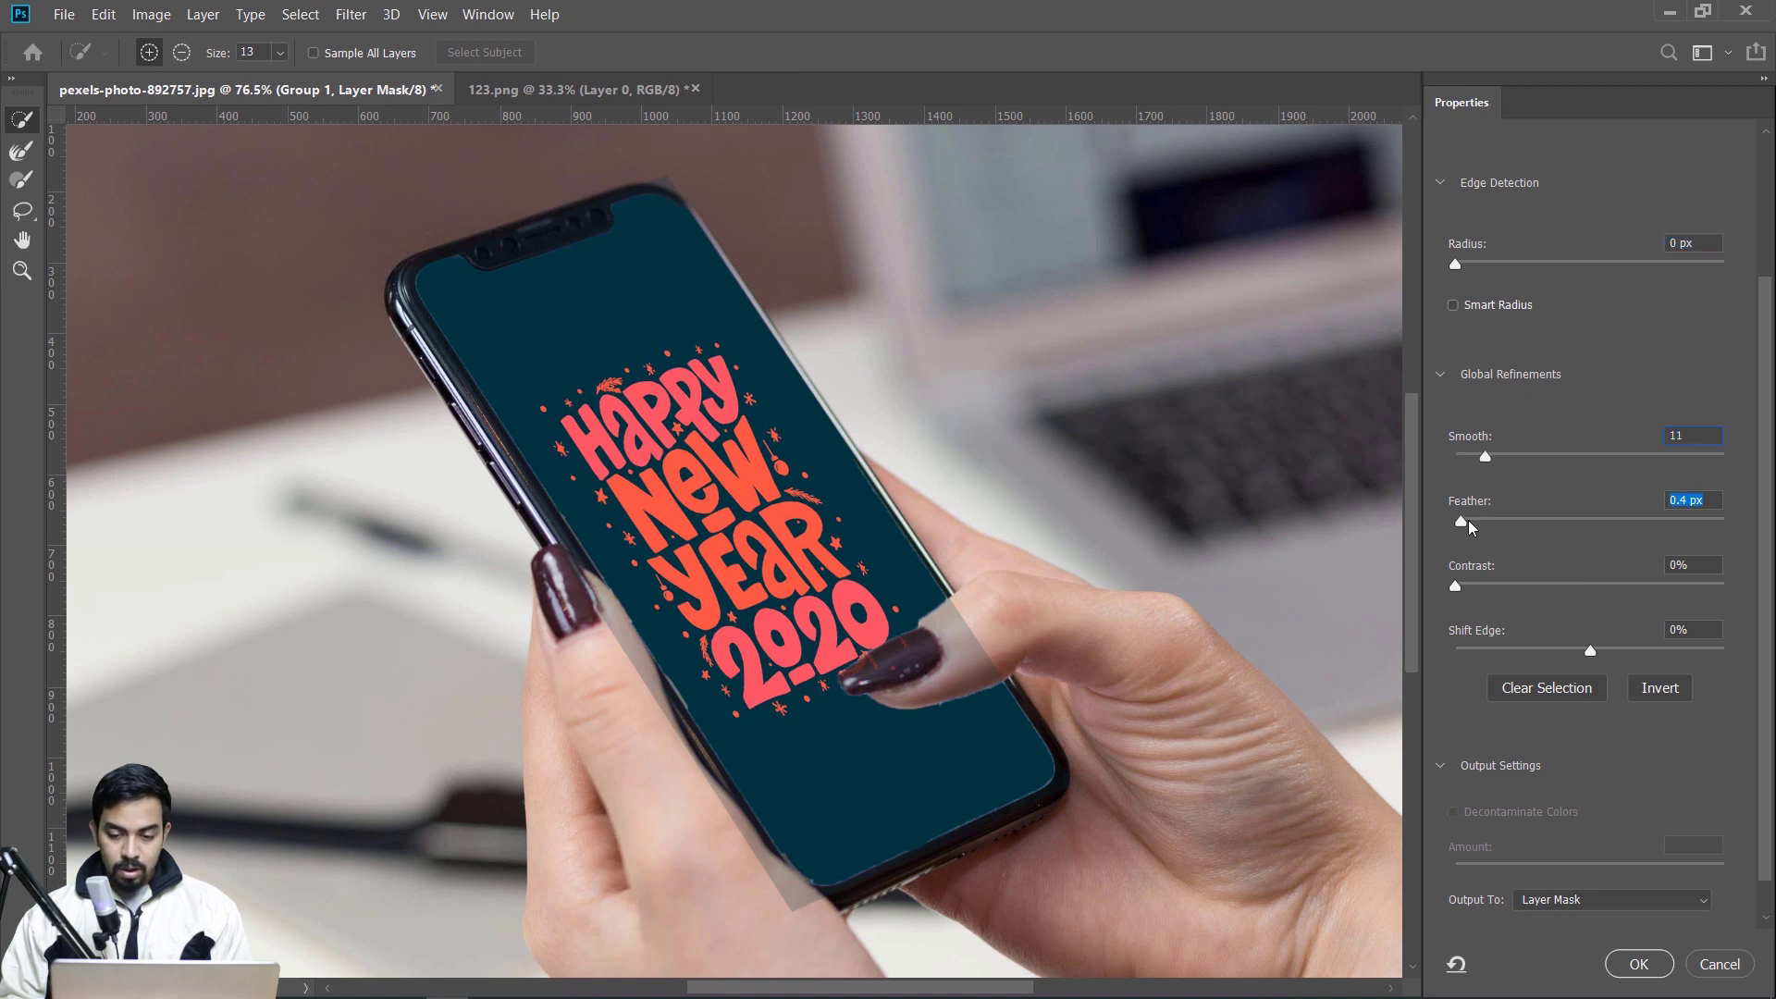
left_click_drag(1453, 596, 1468, 595)
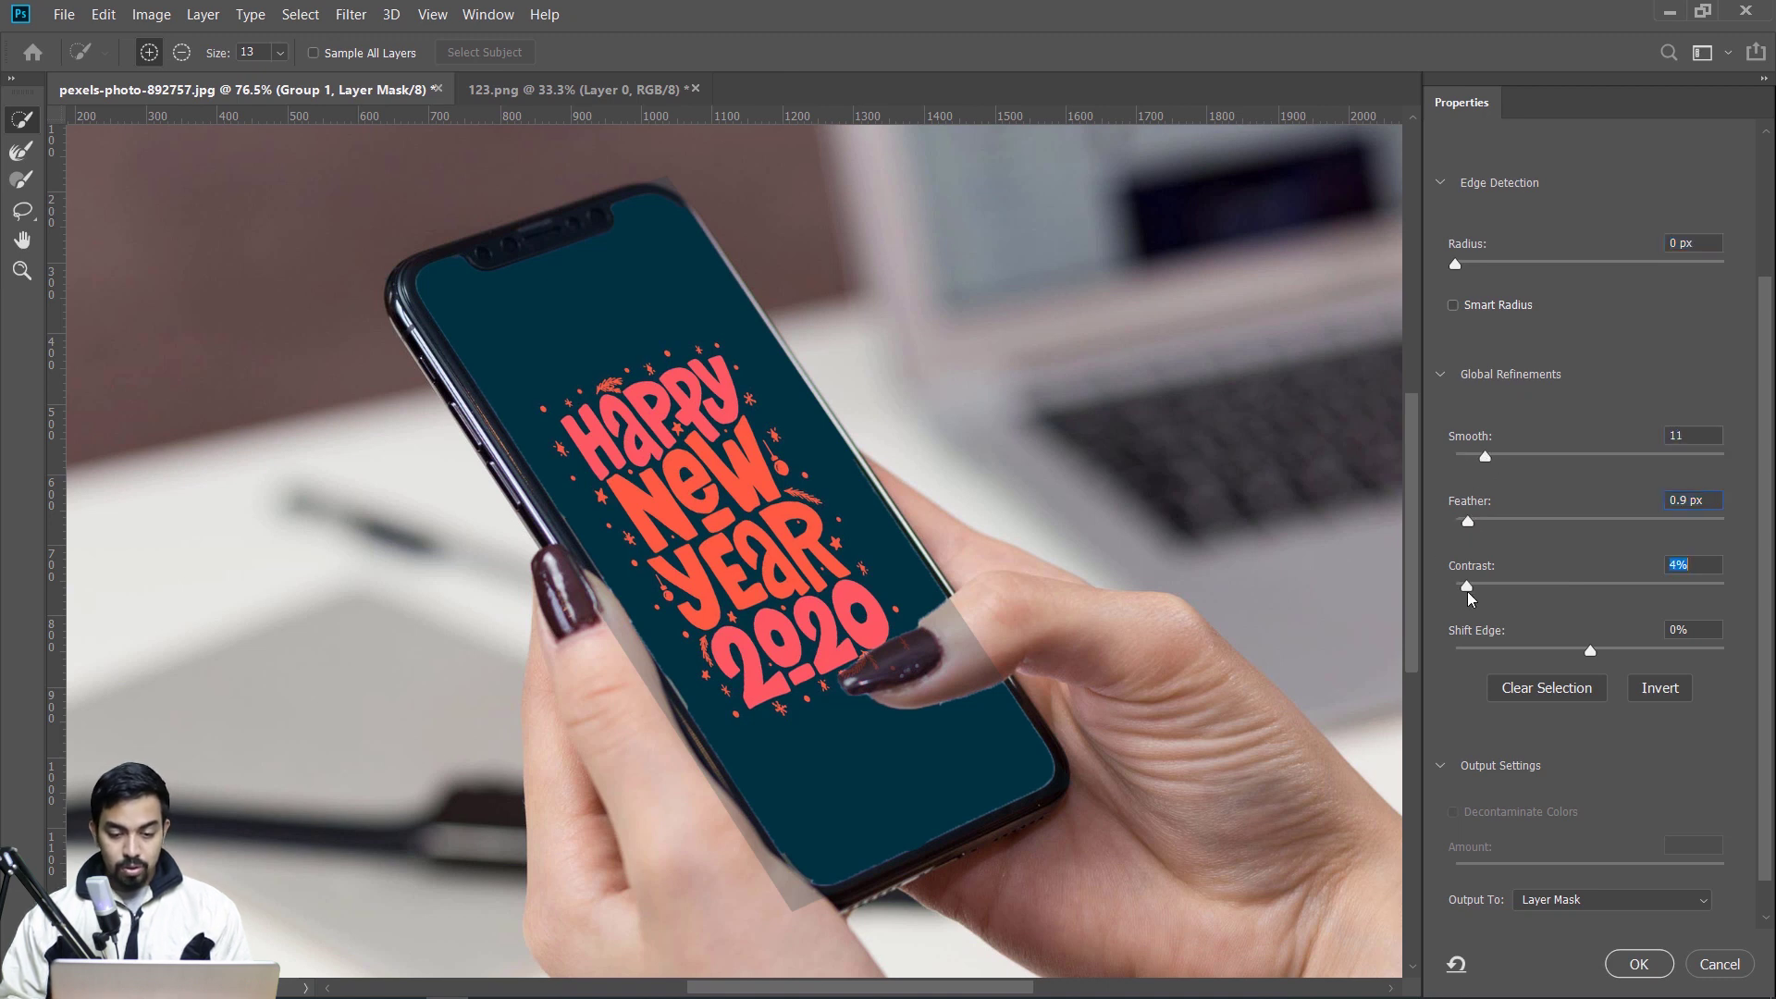
left_click(1457, 266)
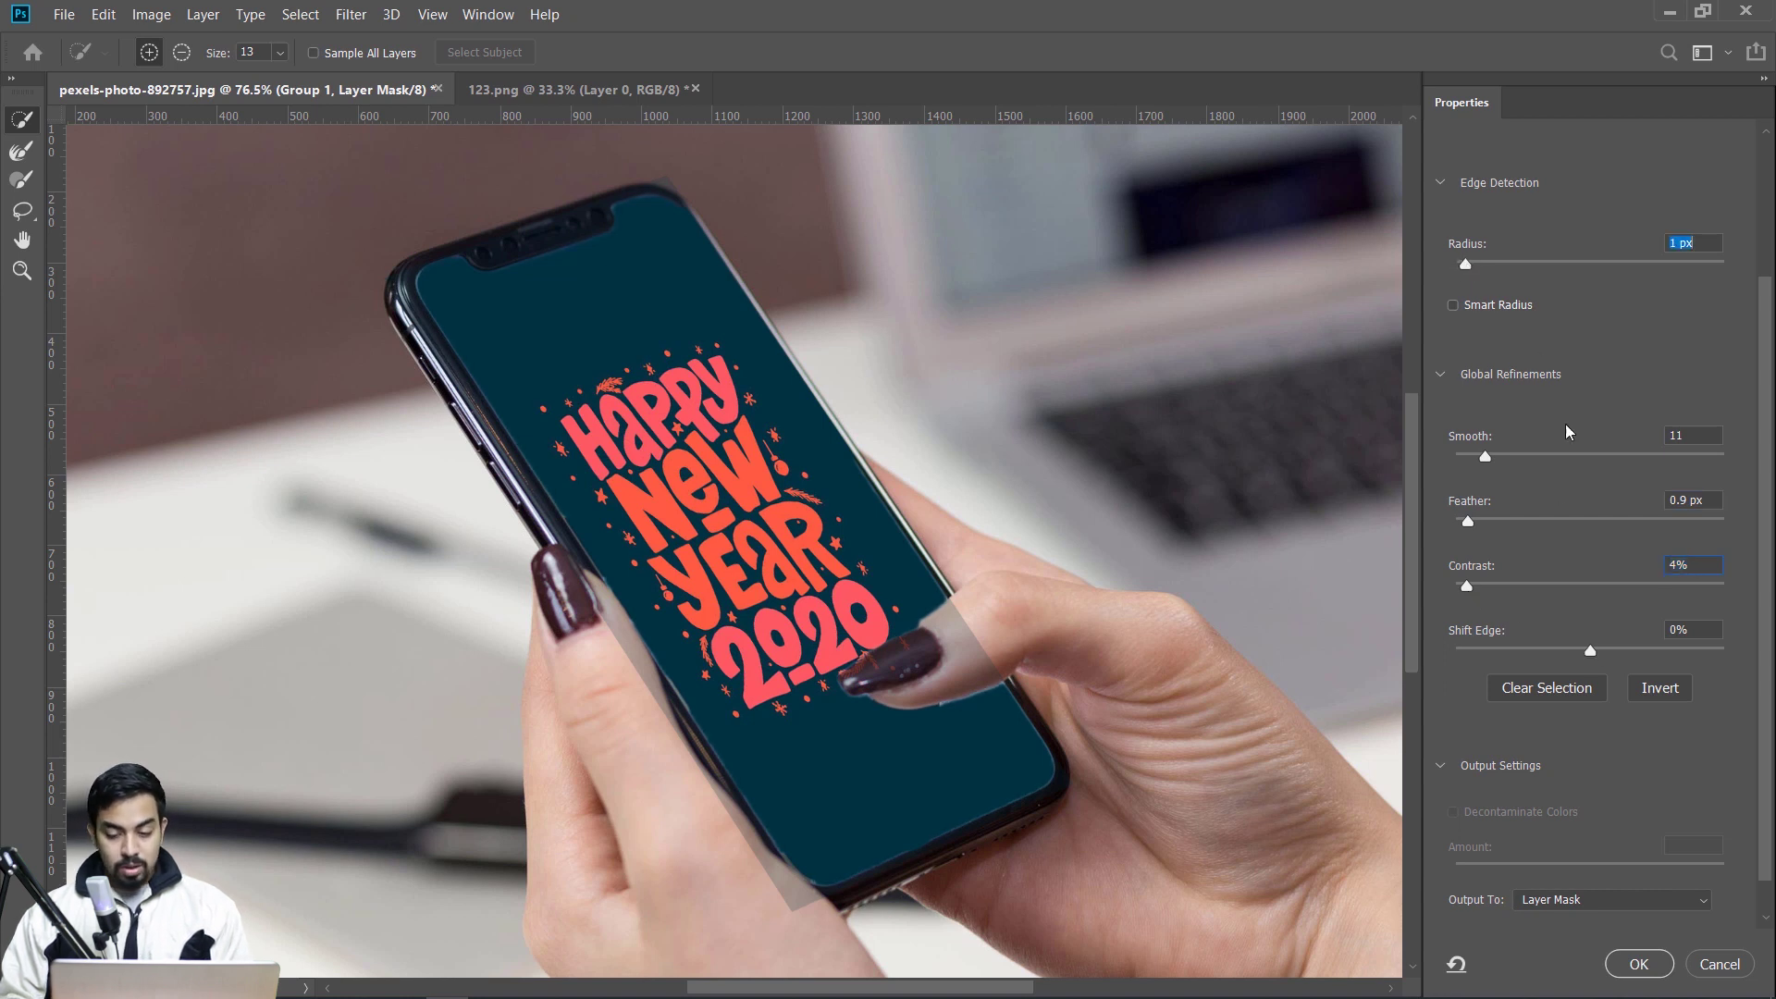
left_click(1639, 964)
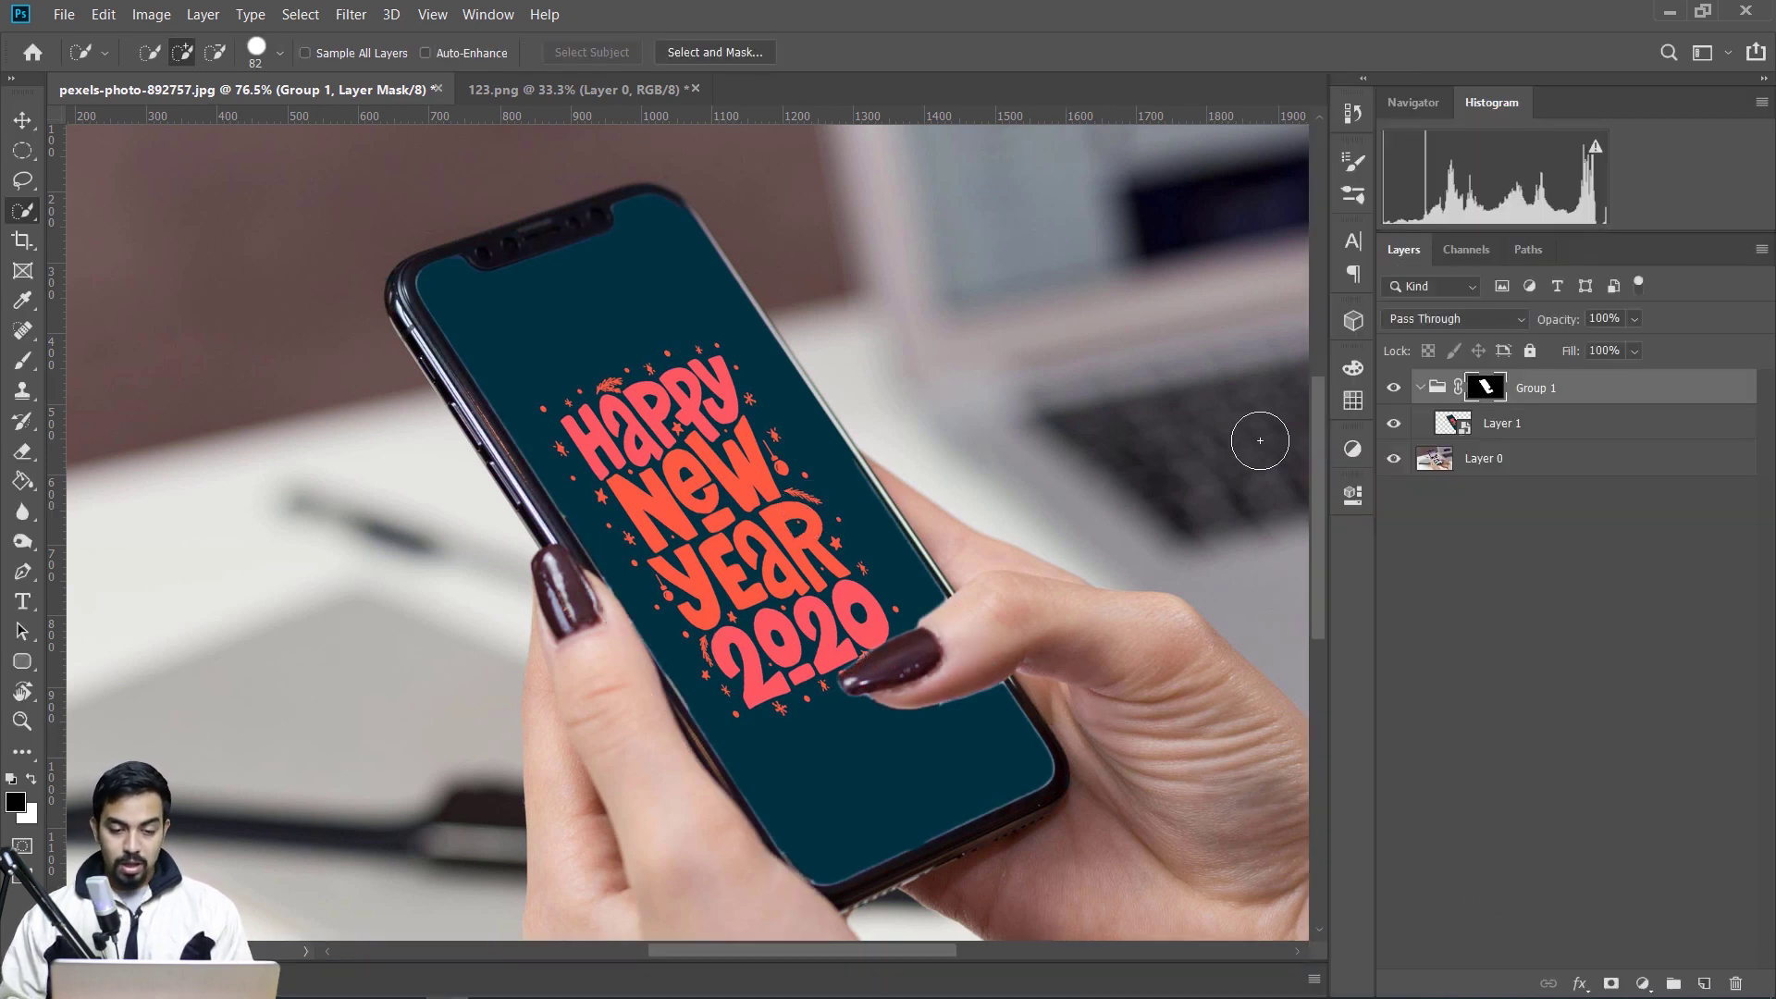
left_click(1497, 431)
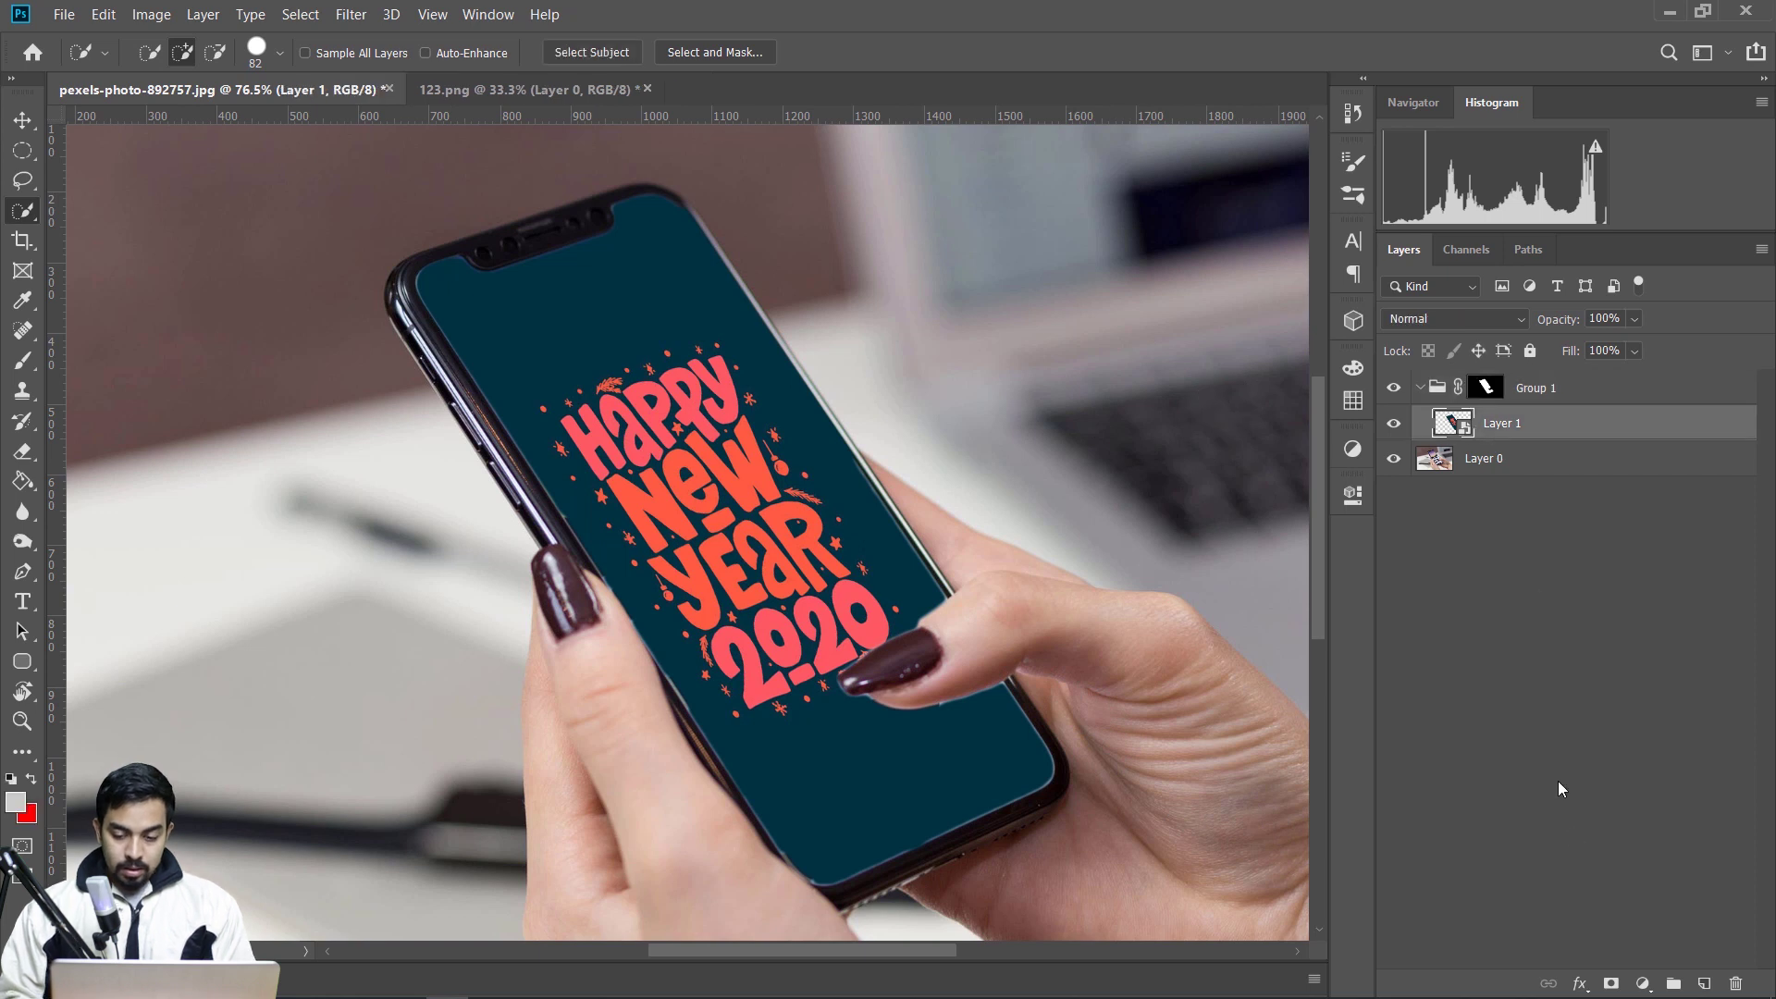
- Add a Curves 1 adjustment above Layer 1 to shift the screen tones, then a new empty Layer 2
left_click(1630, 982)
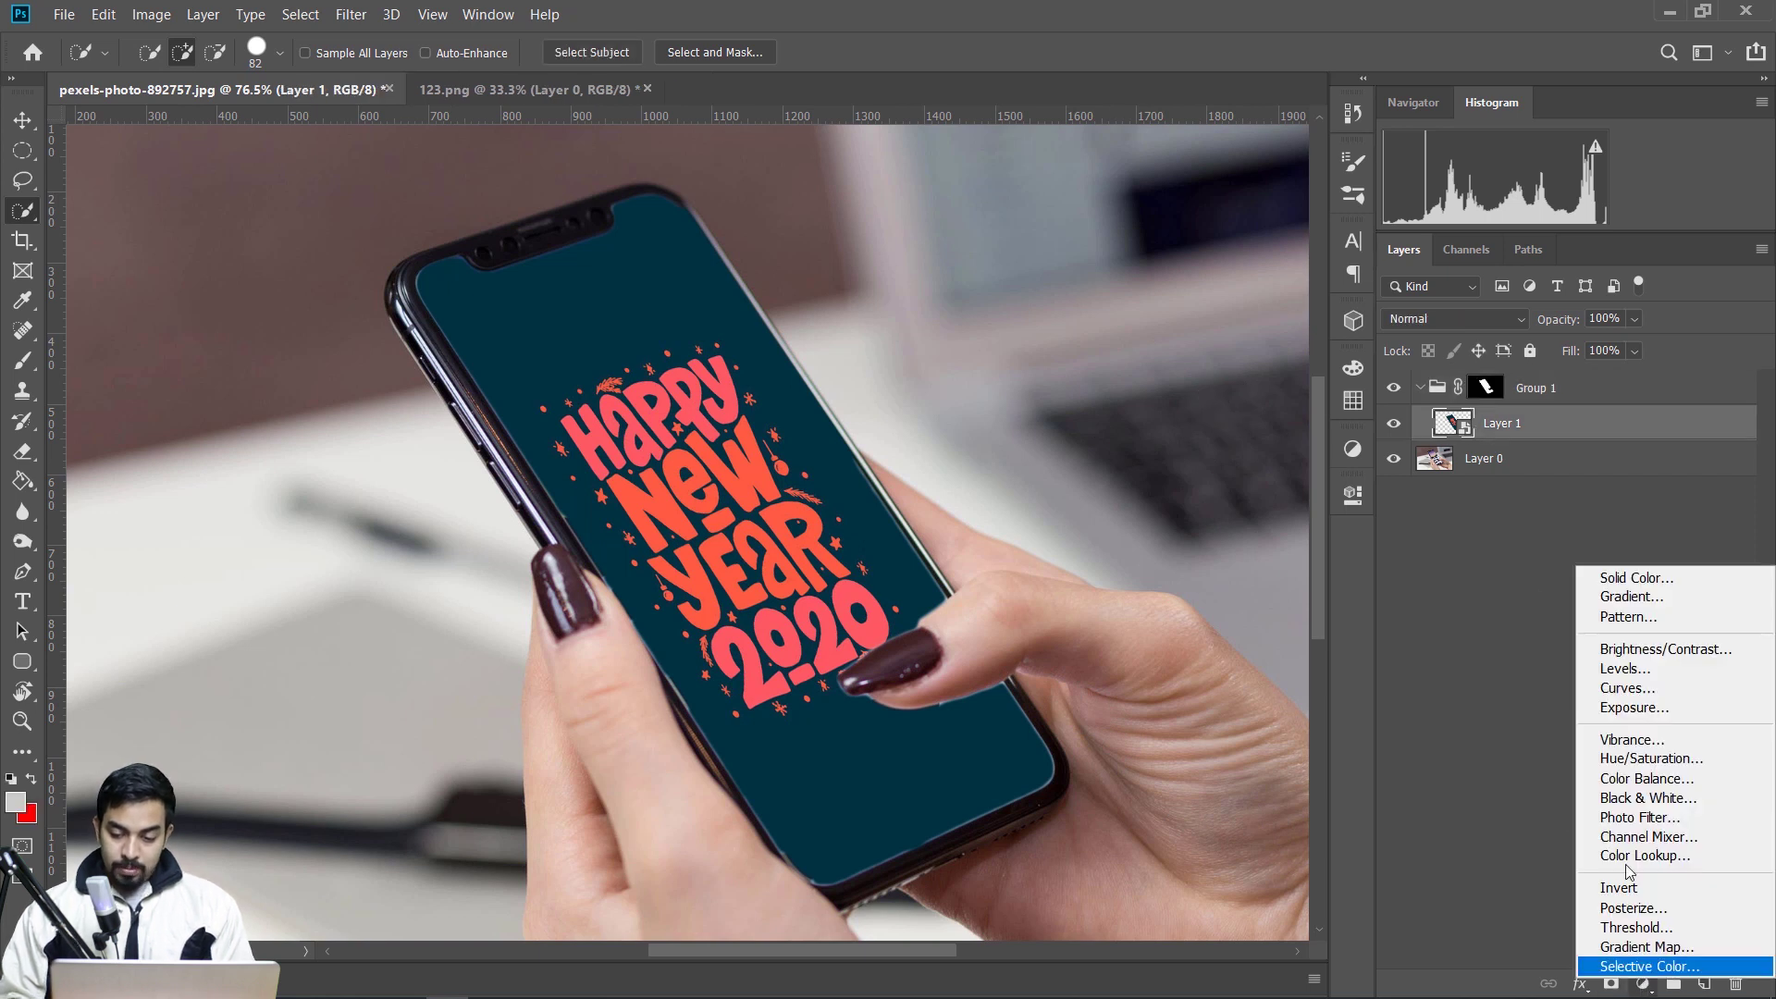
left_click(1624, 690)
mouse_move(1147, 666)
left_mouse_down()
mouse_move(1158, 699)
mouse_move(1122, 646)
left_mouse_up()
left_click(1284, 394)
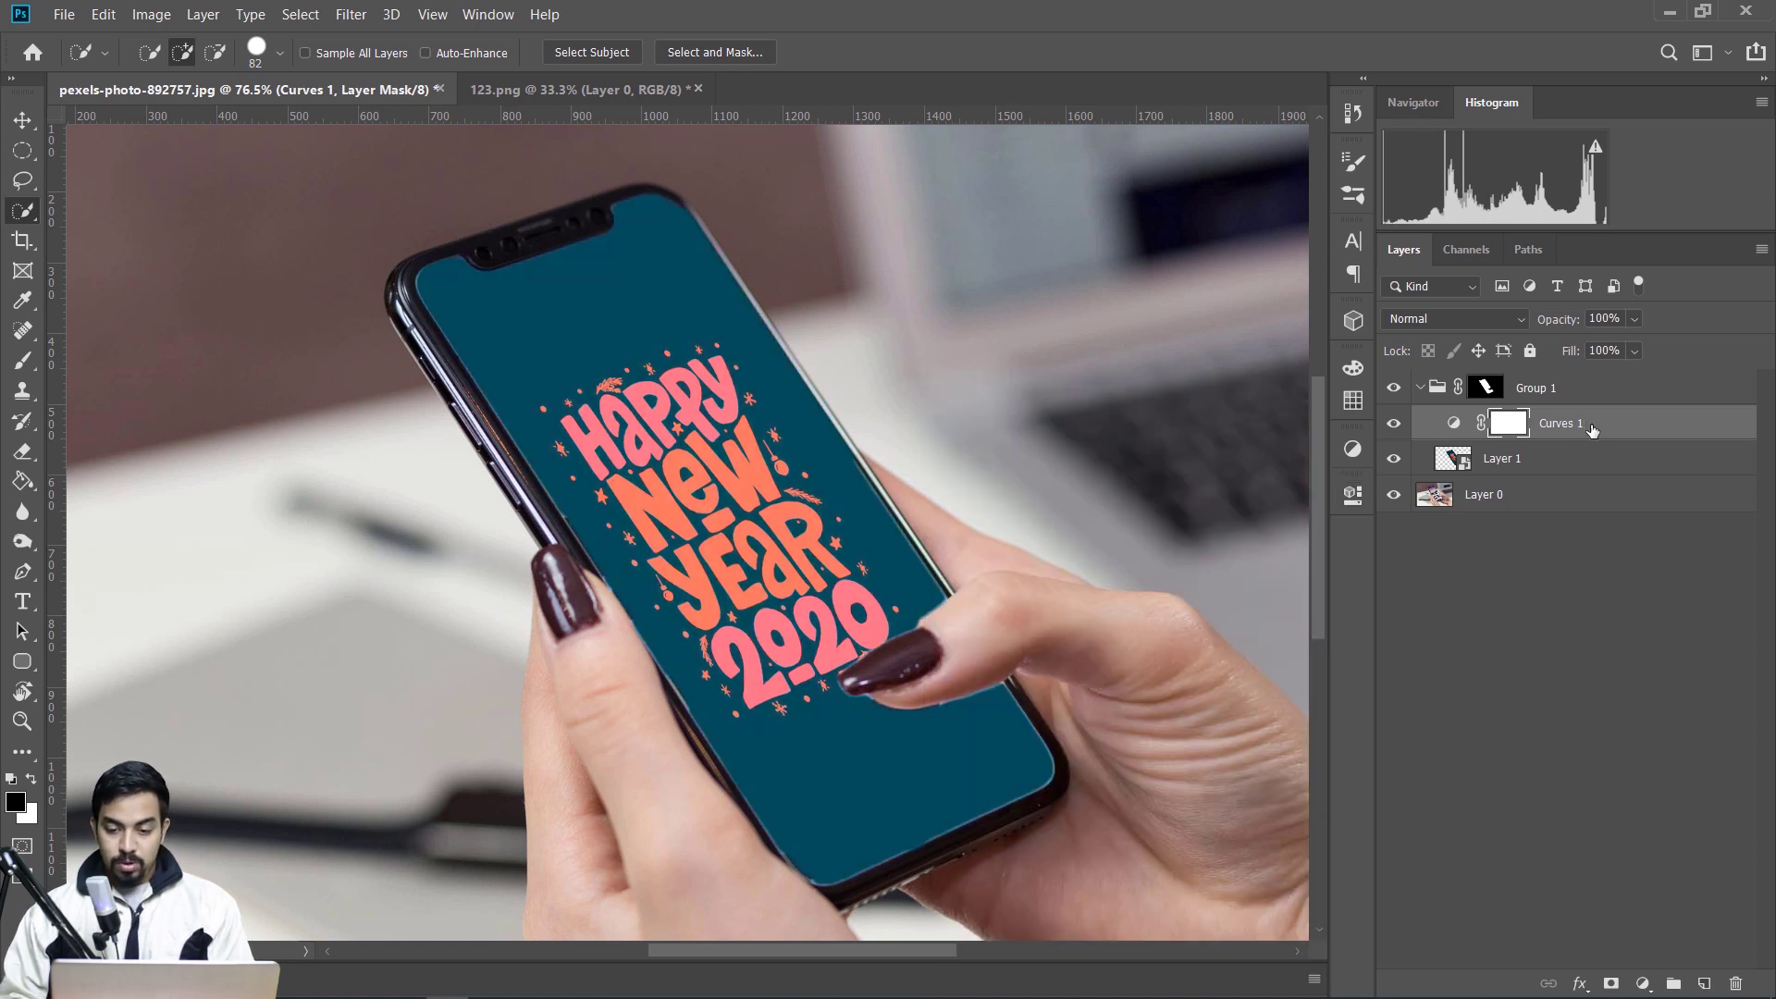
left_click(1593, 430)
key("ctrl+shift+alt+n")
- Brush a Screen-mode glare across the upper phone screen with a large brush of about 675 px
key("b")
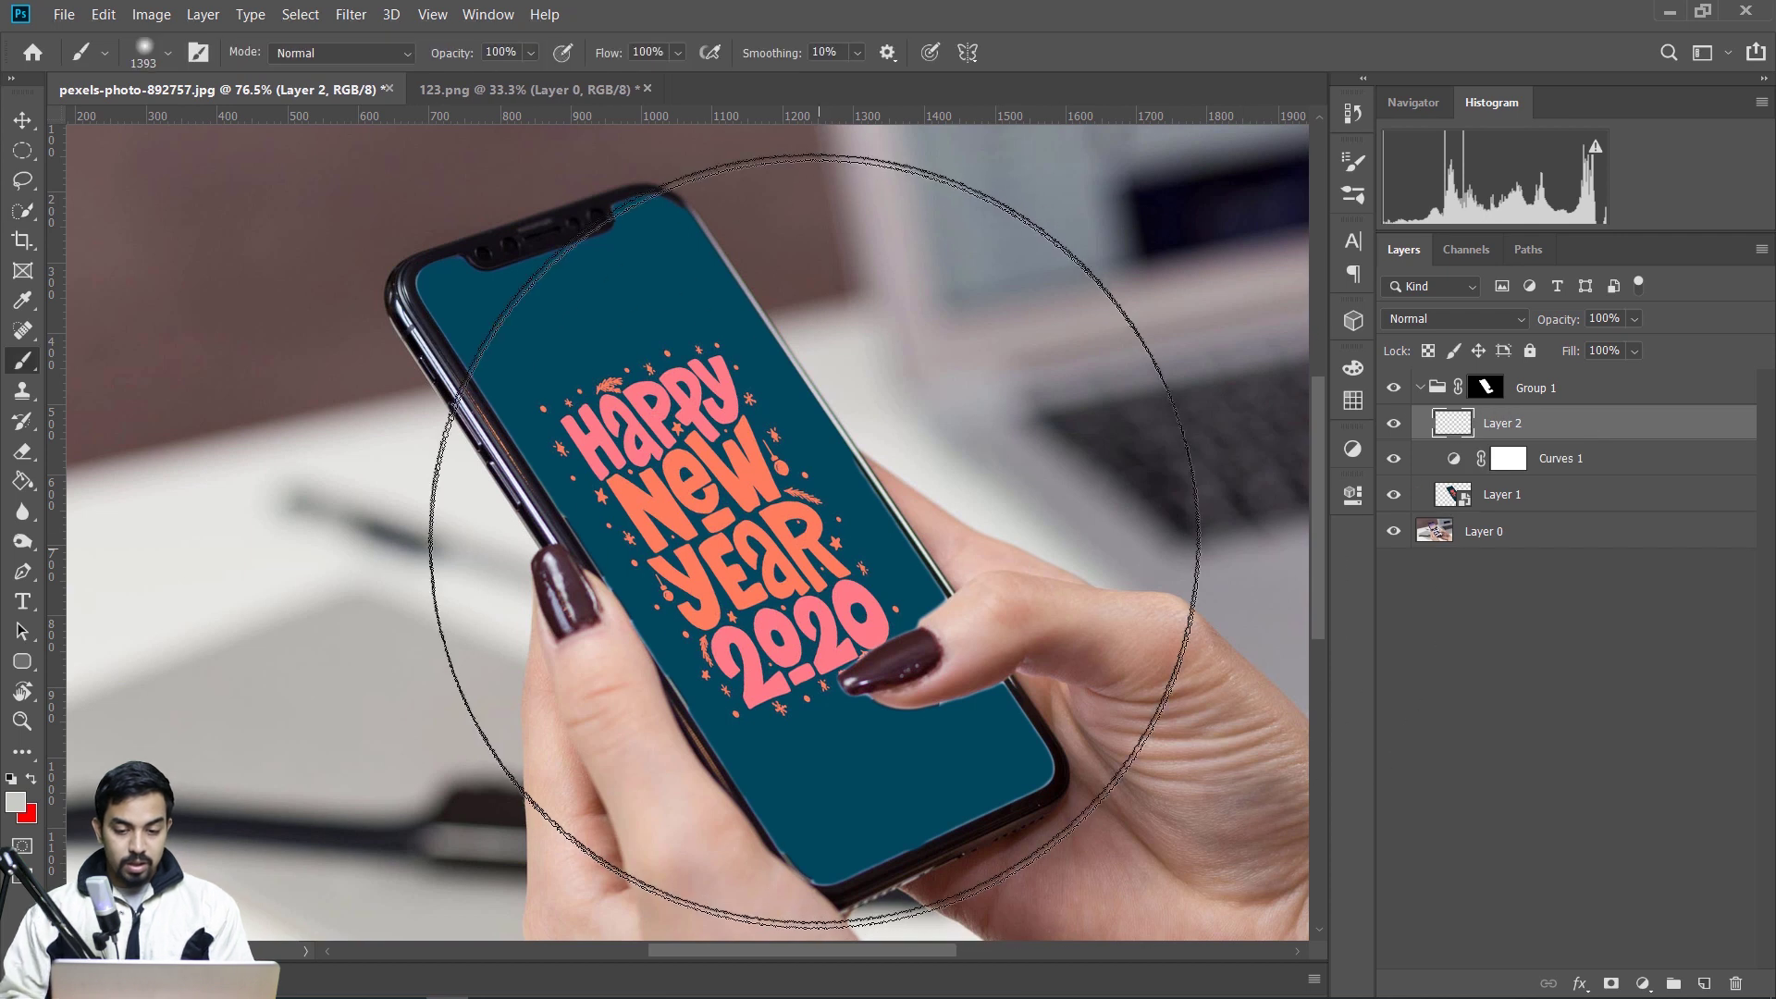
mouse_move(851, 518)
left_mouse_down()
mouse_move(847, 455)
mouse_move(631, 463)
left_mouse_up()
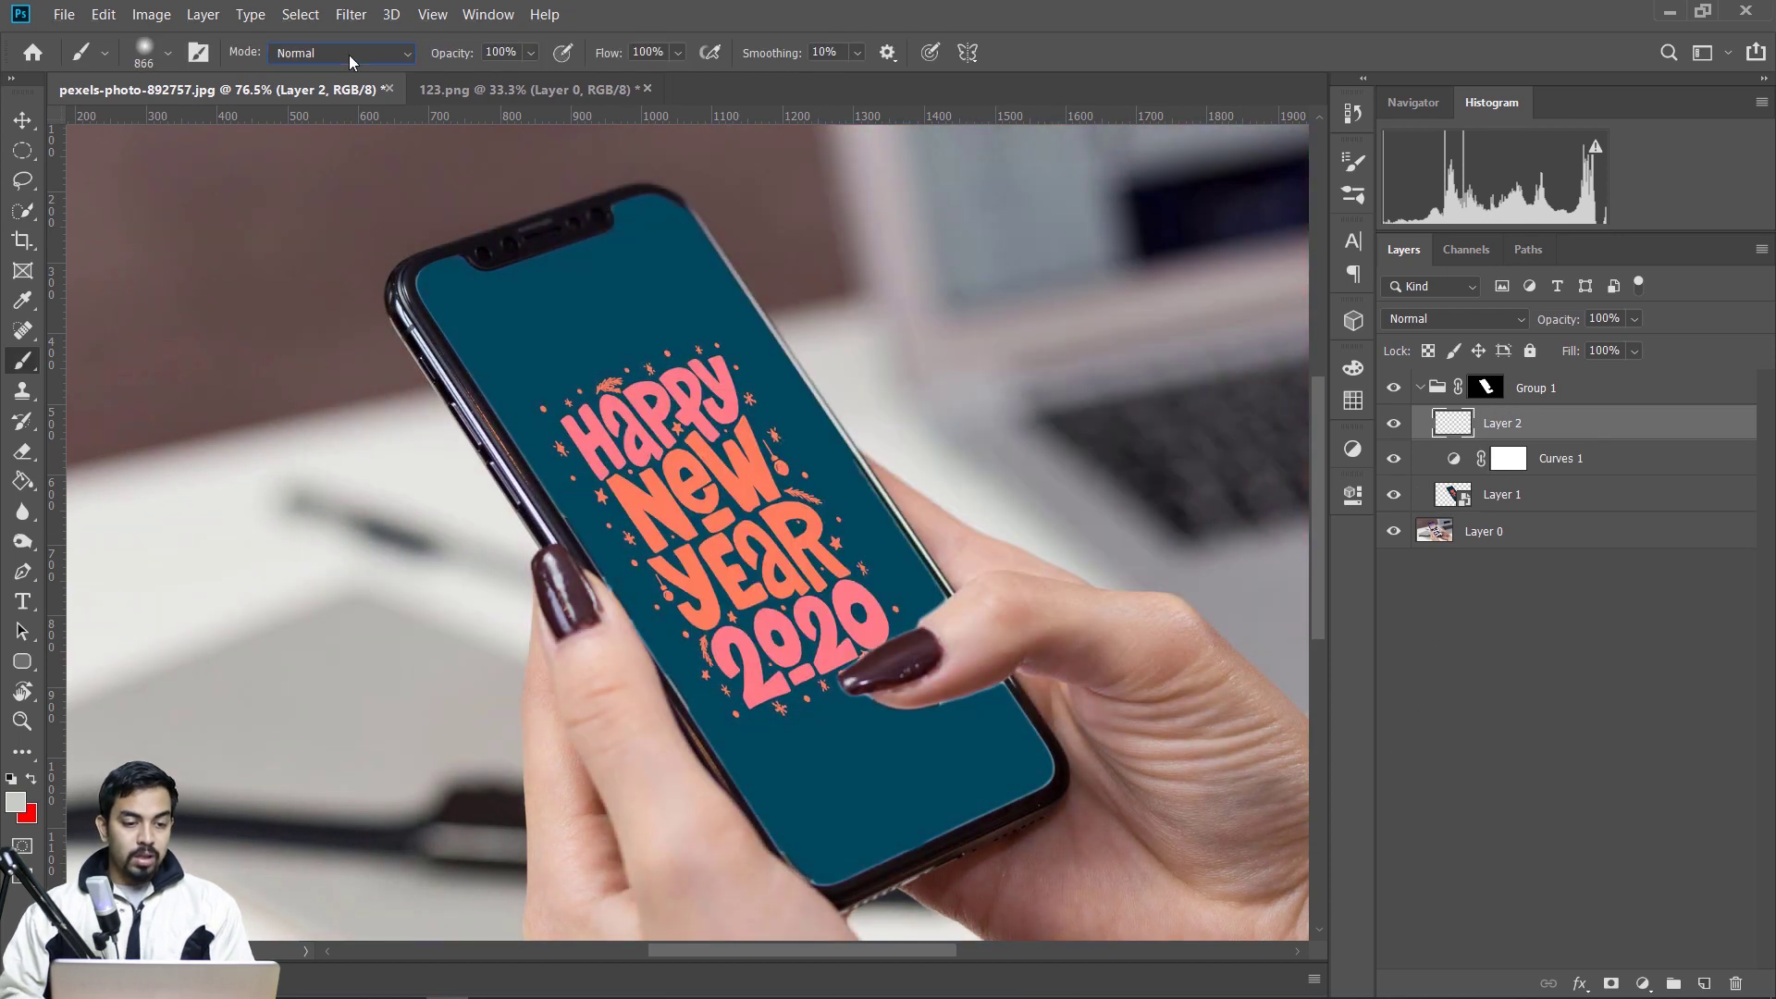
left_click(344, 53)
left_click(328, 282)
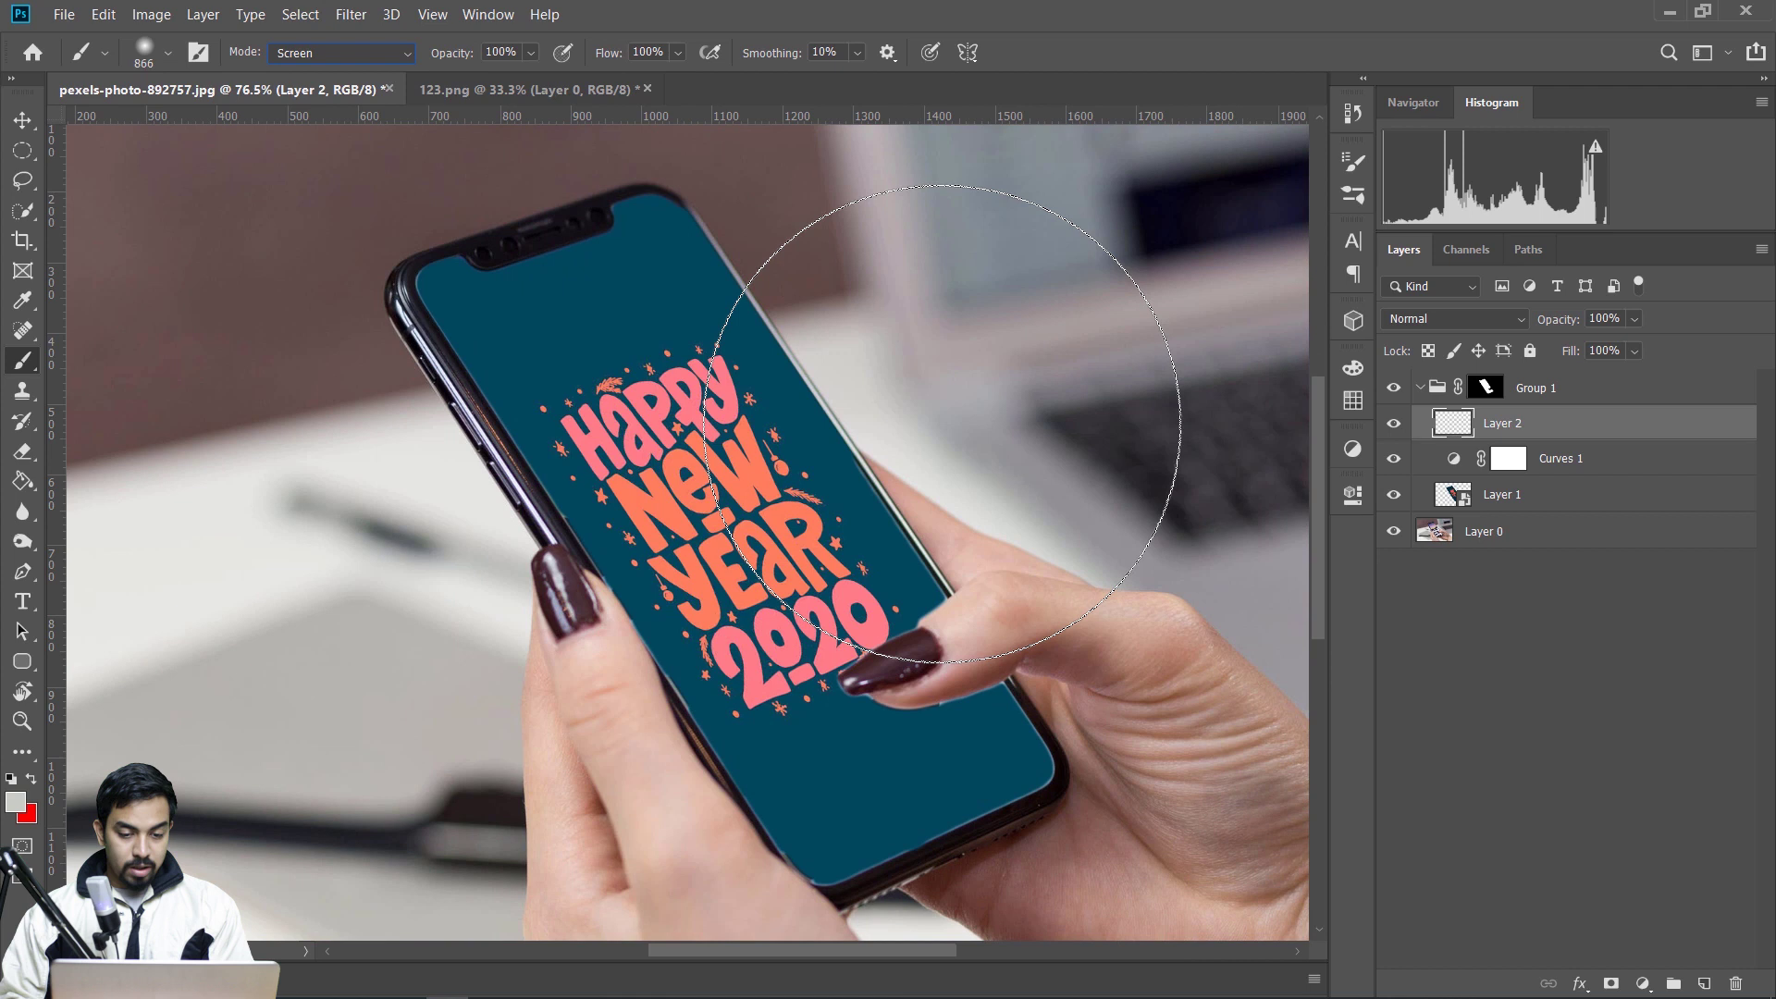
left_click_drag(934, 423, 850, 421)
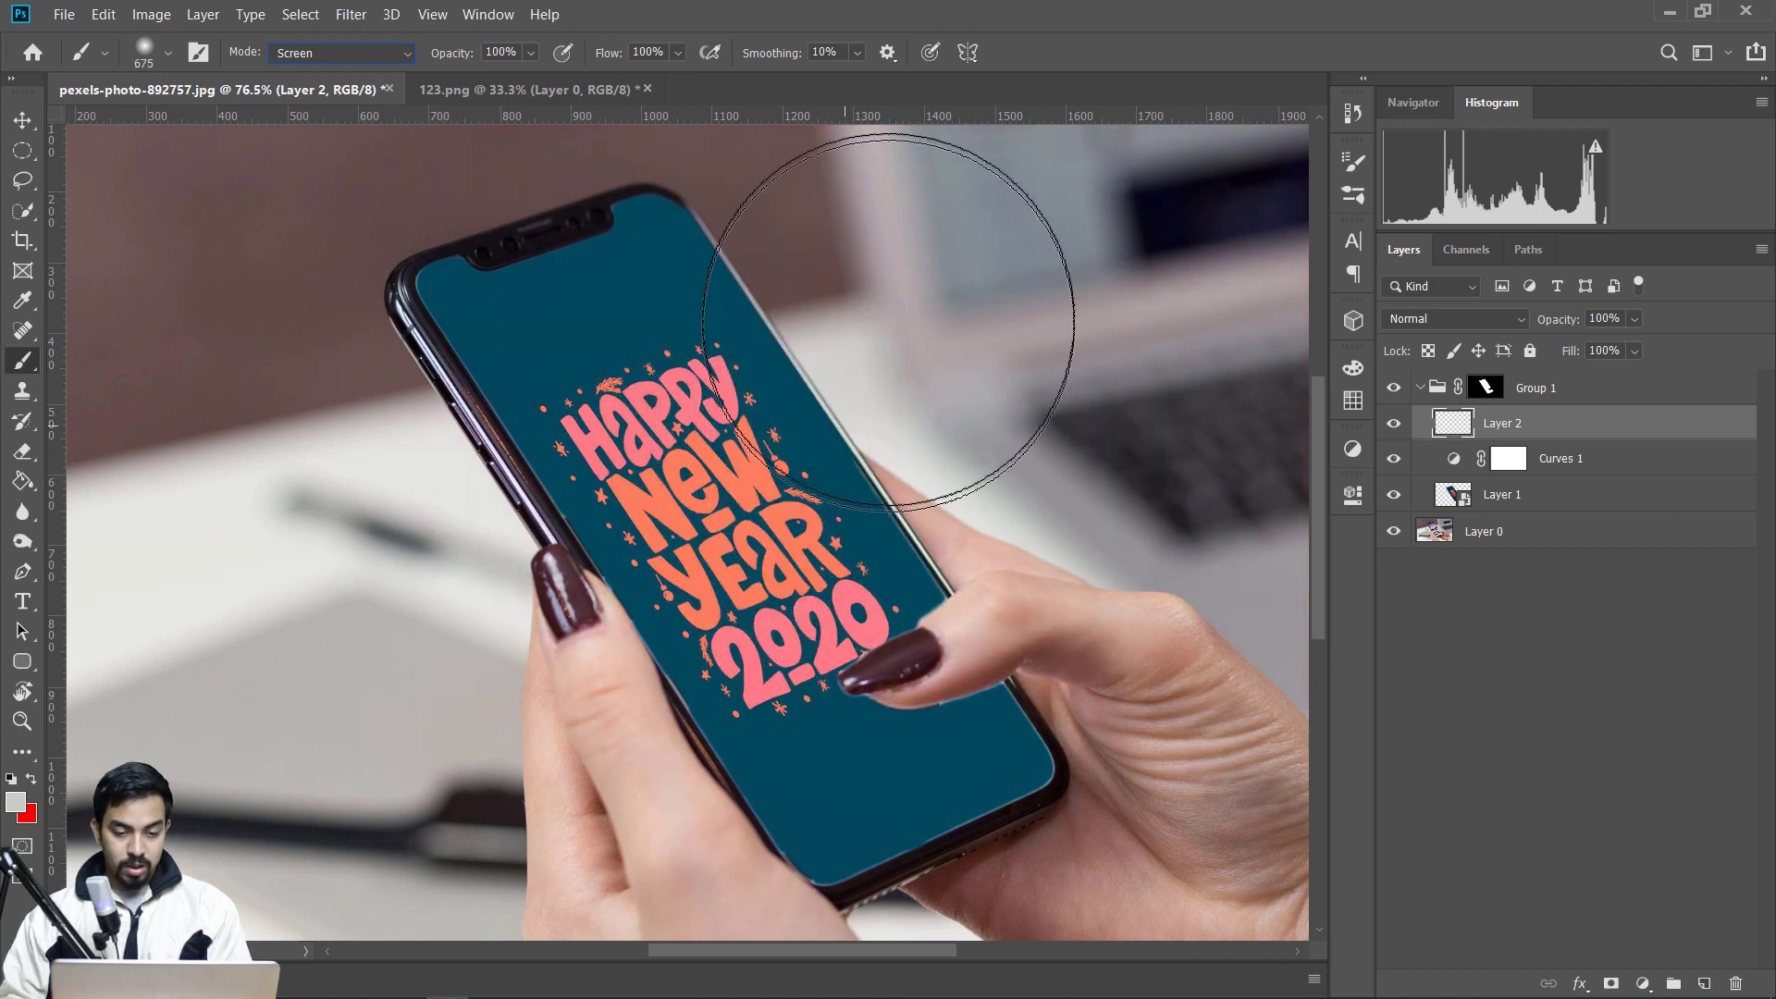
mouse_move(879, 318)
left_mouse_down()
mouse_move(832, 238)
mouse_move(1089, 555)
left_mouse_up()
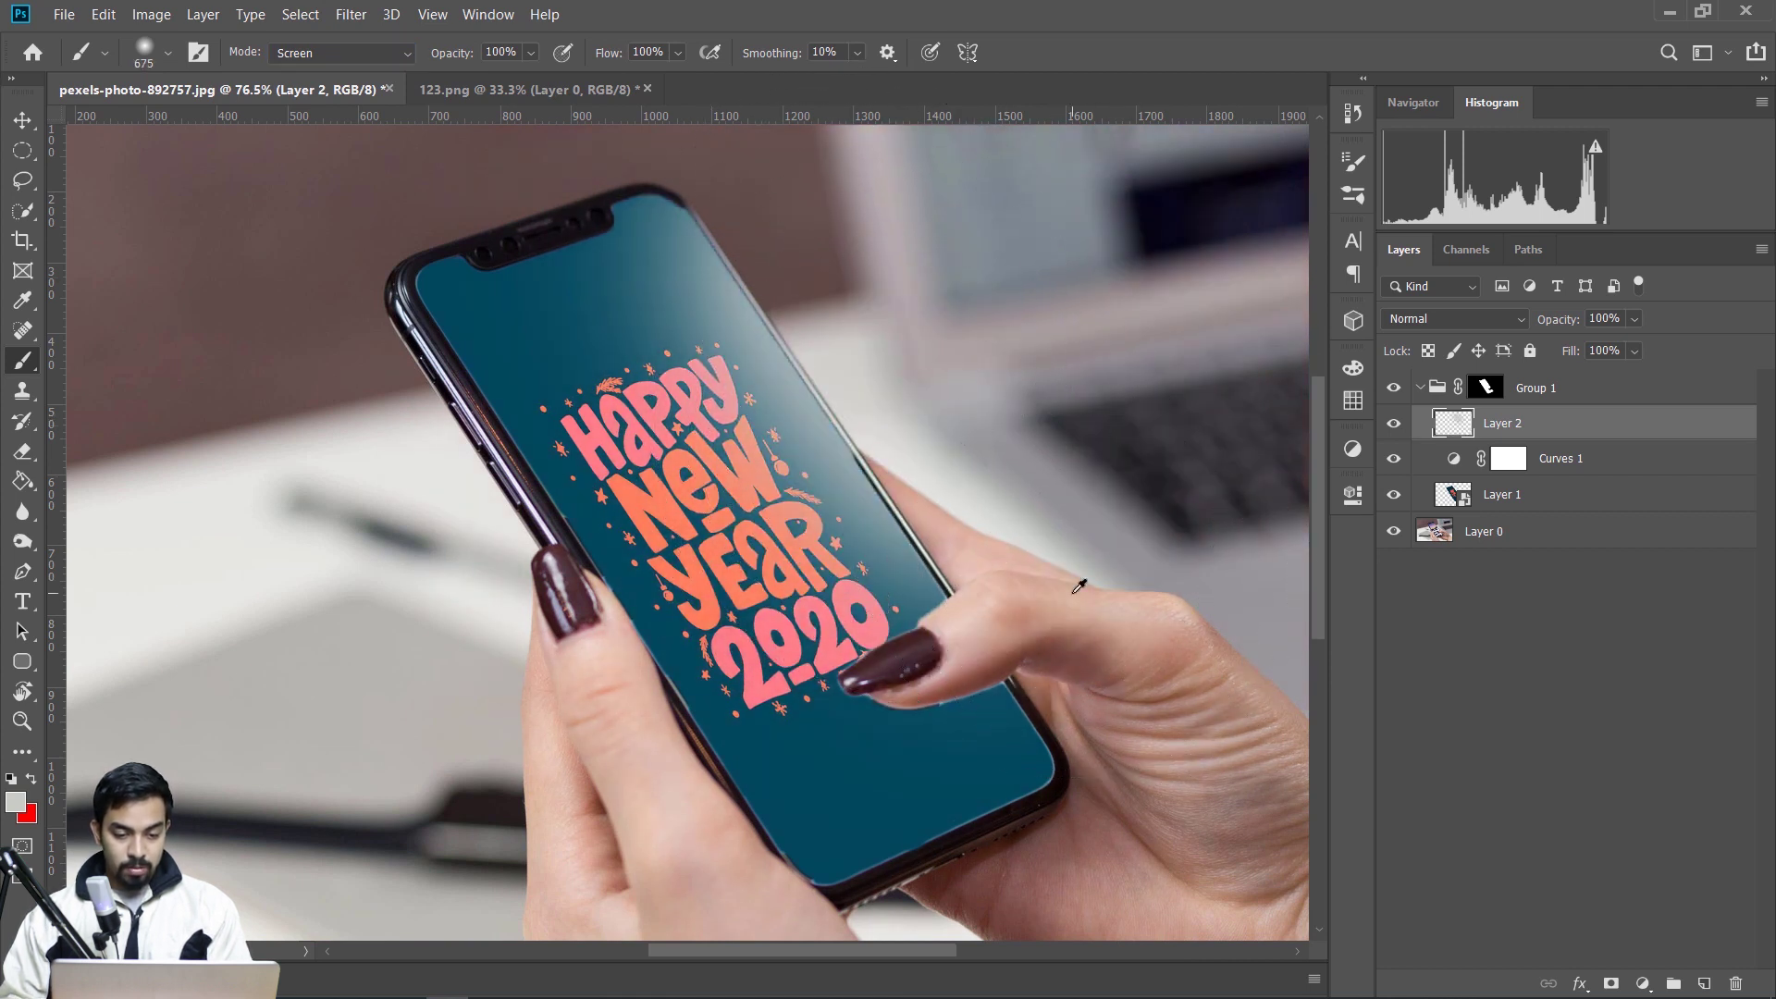
- Lower the glare layer's opacity to 48% and select Layer 0
key("ctrl+0")
left_click_drag(1633, 321, 1603, 339)
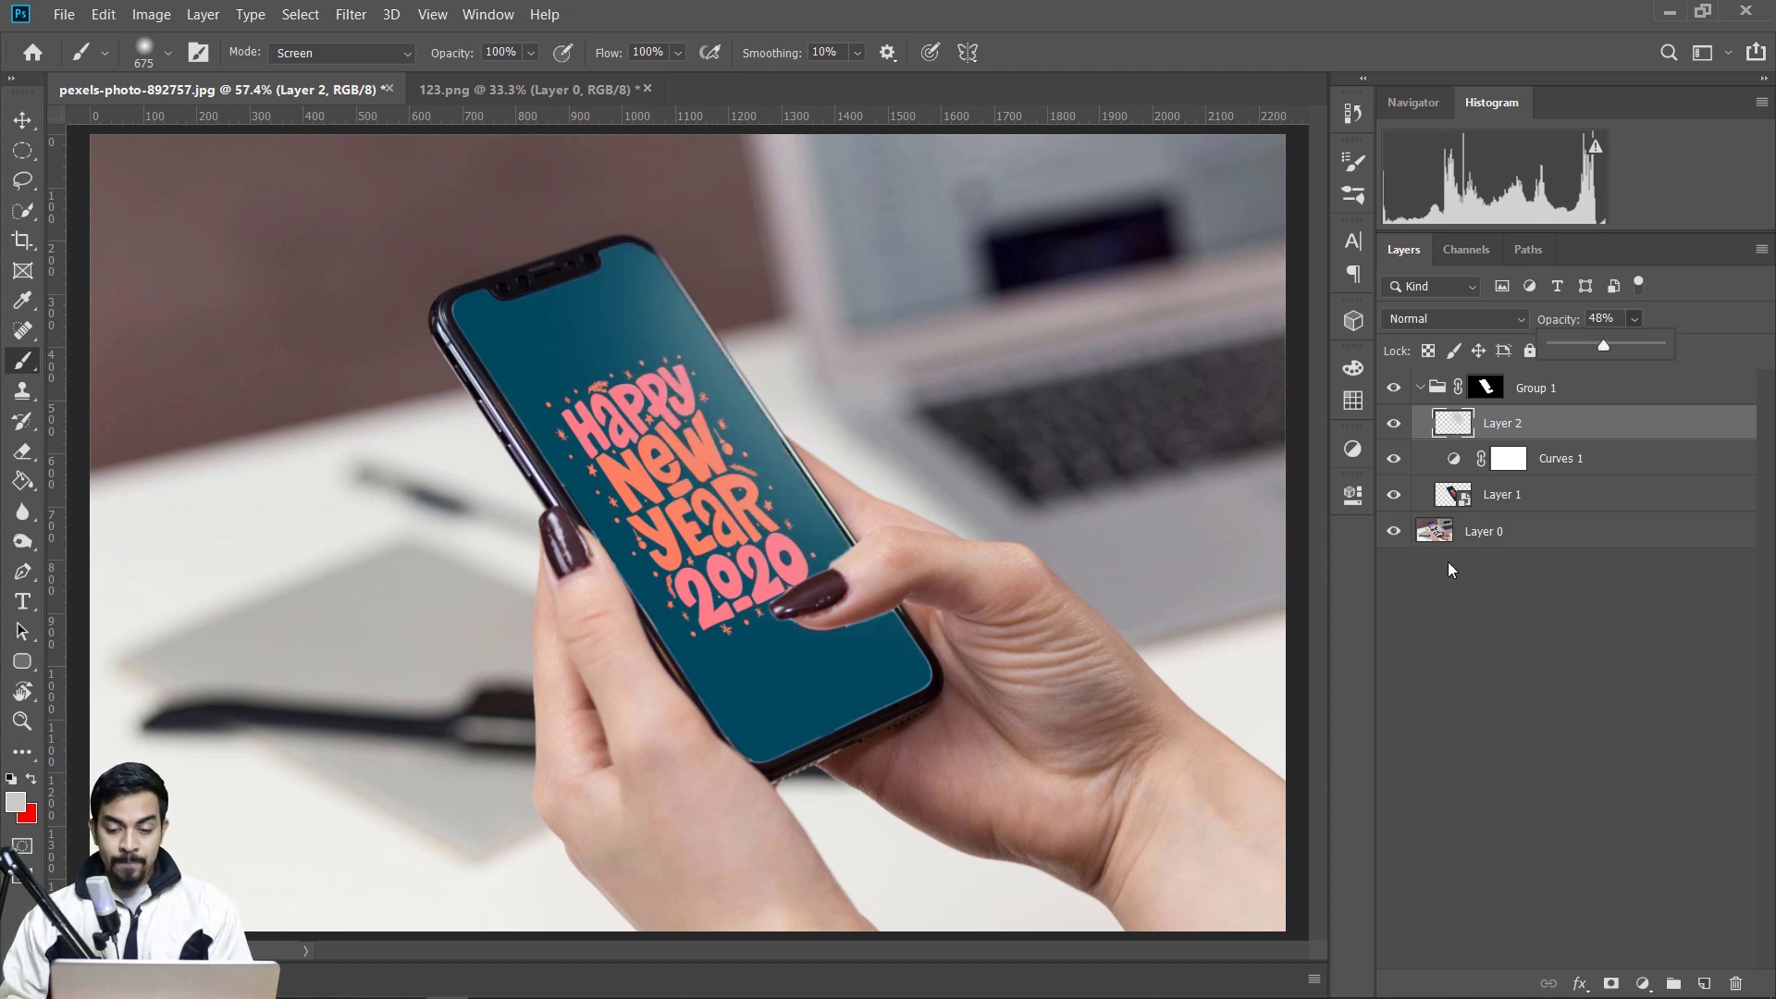
left_click(1491, 532)
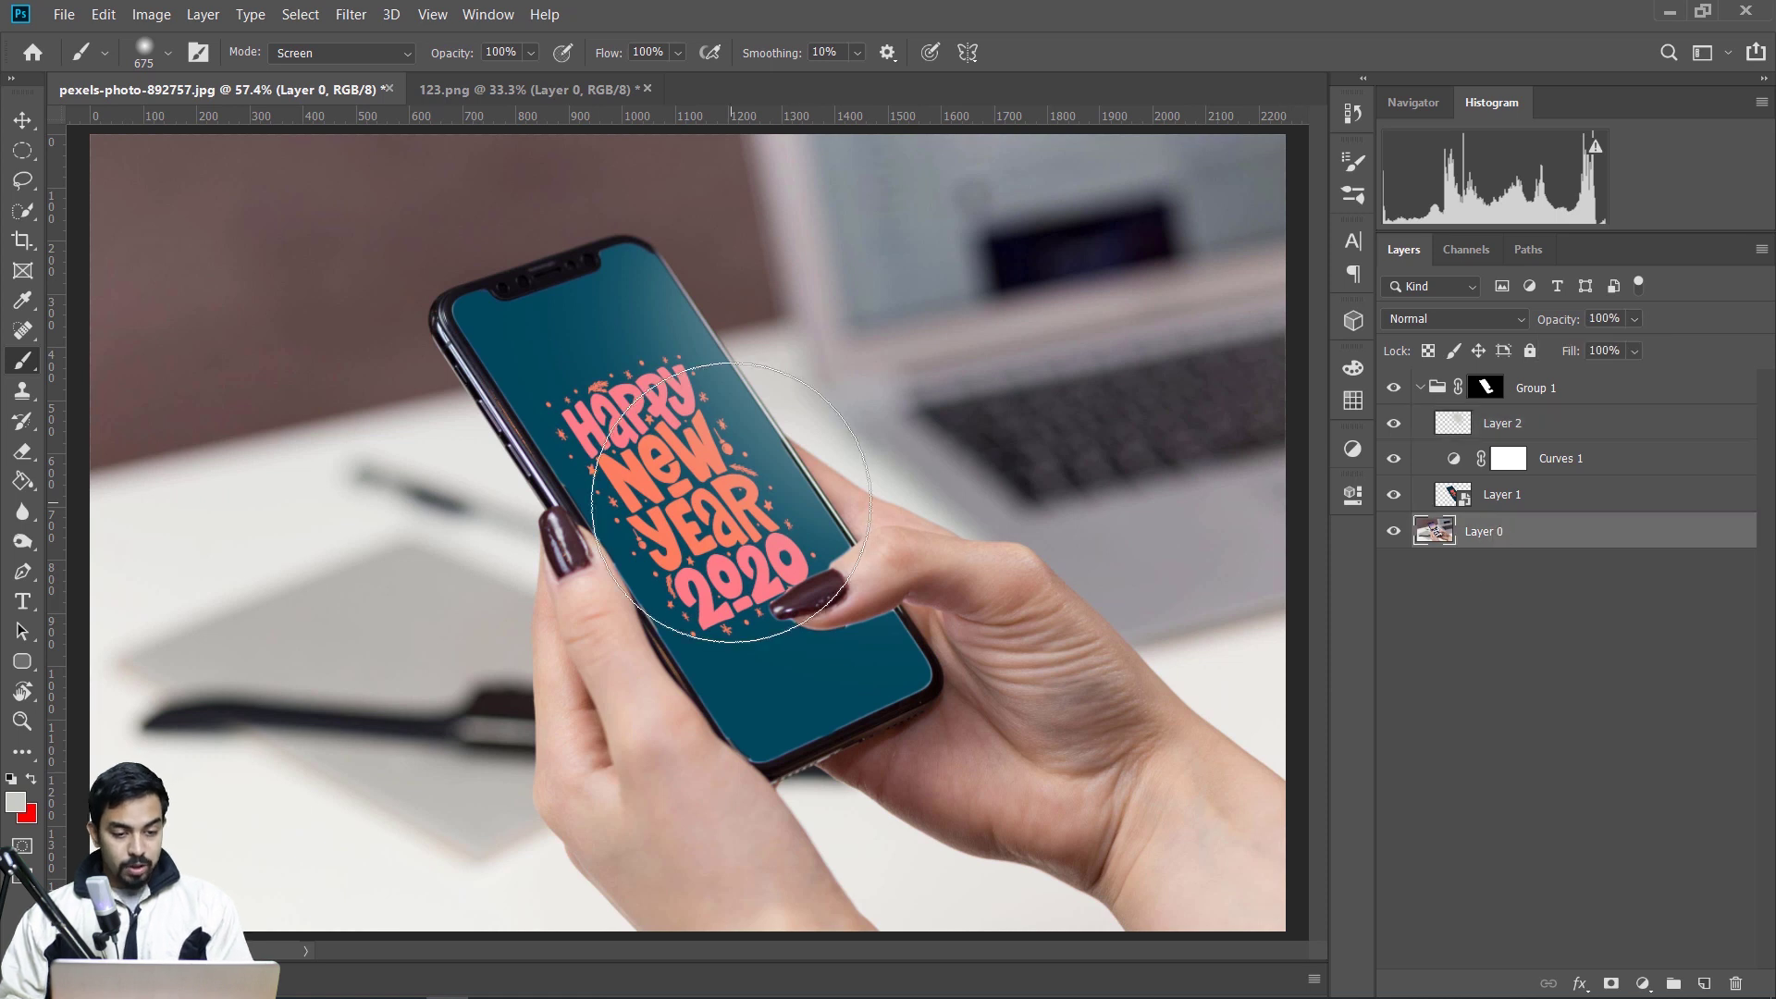
scroll(754, 500, "down", 1)
- Rename Layer 1 to 'image here' and open its smart object contents as Layer 1.psb
key("v")
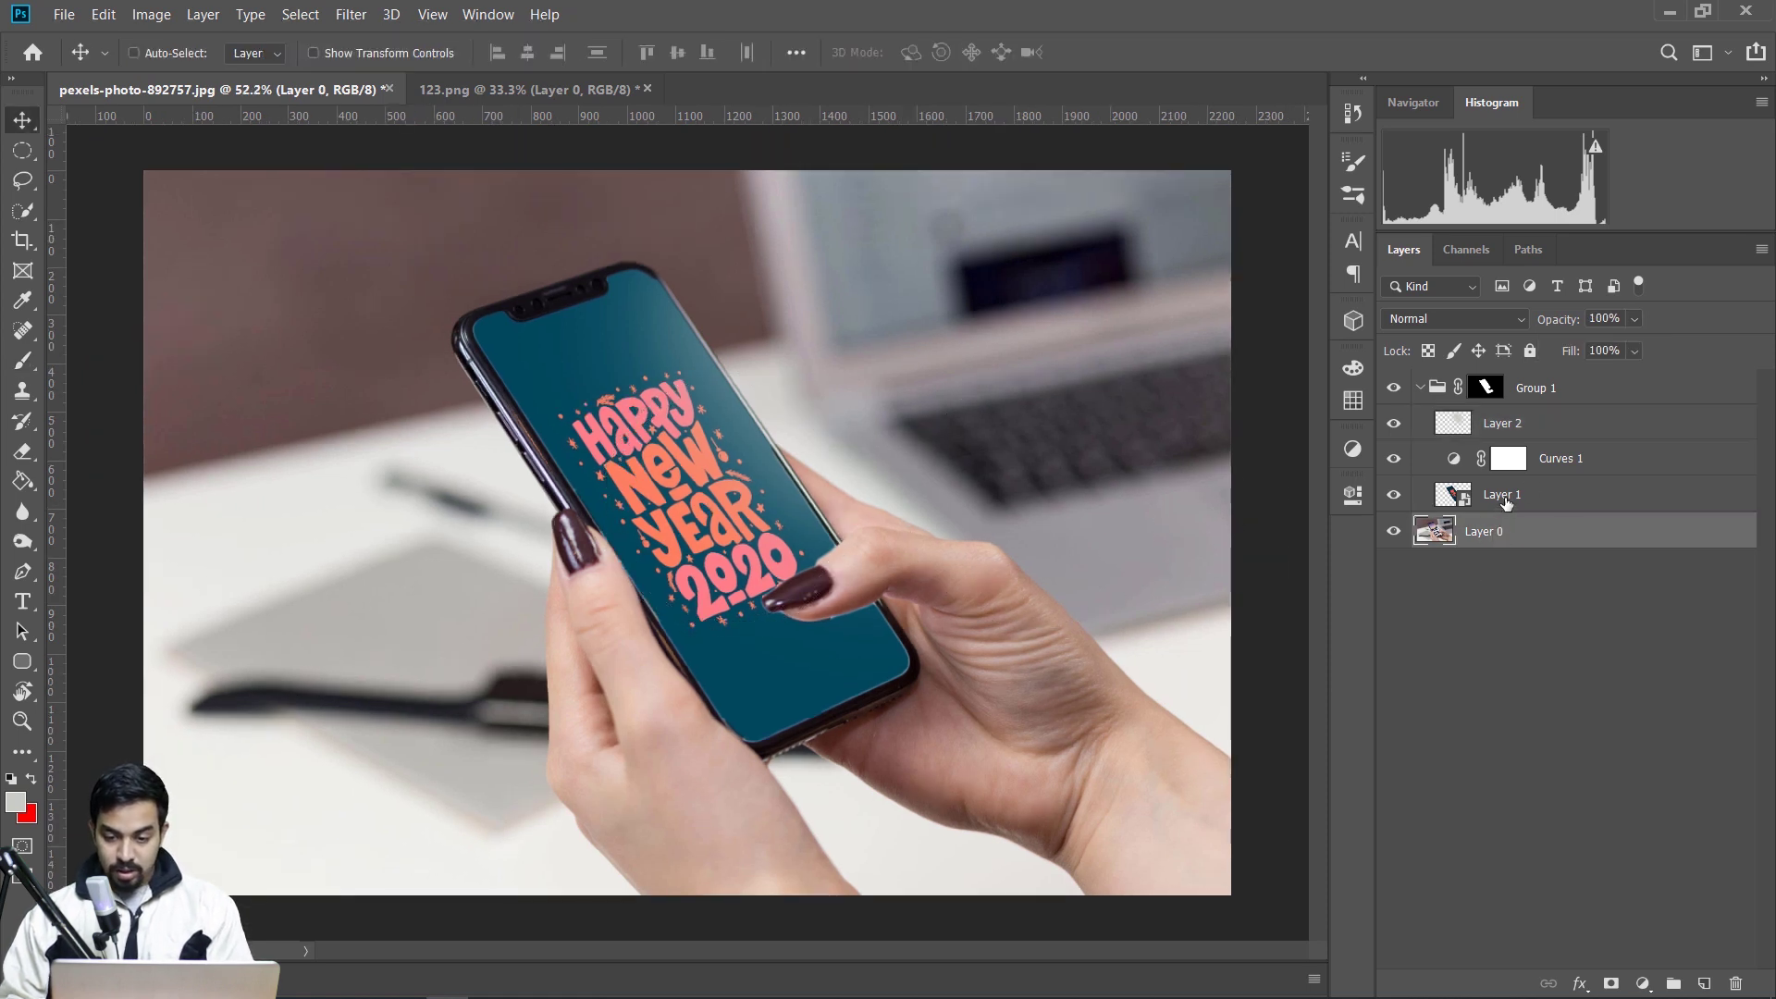
double_click(1502, 495)
type("image h")
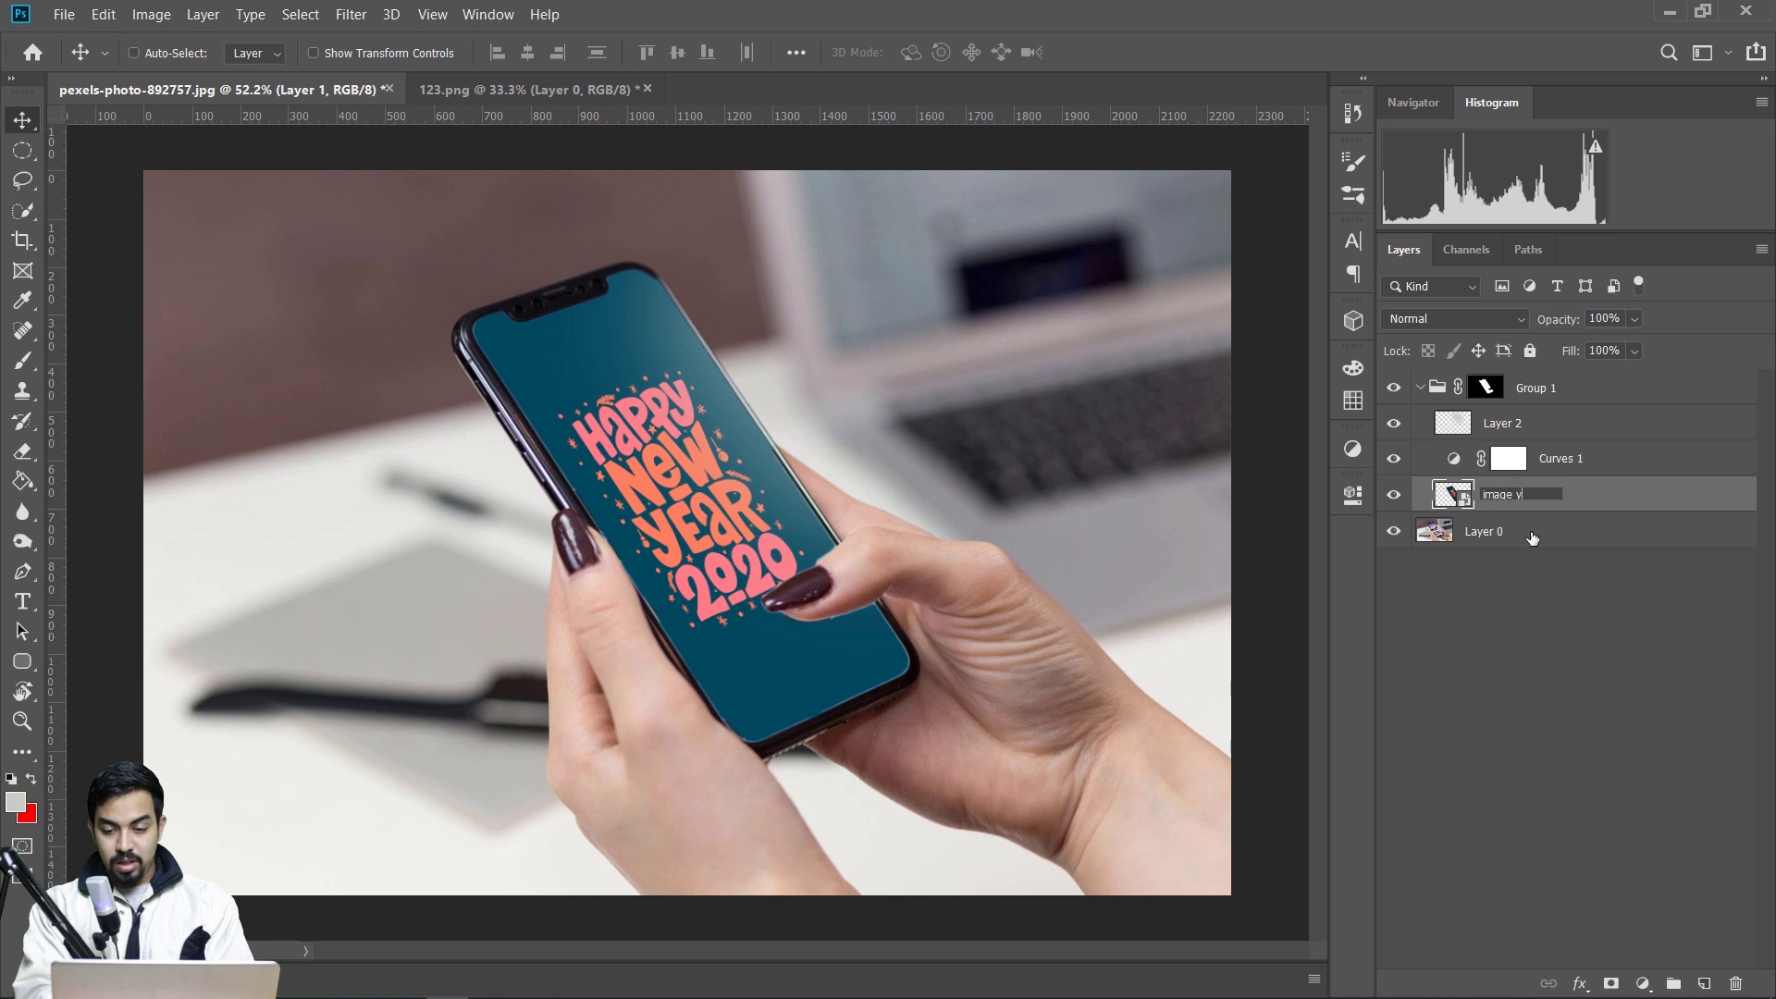
type("ere")
key("Return")
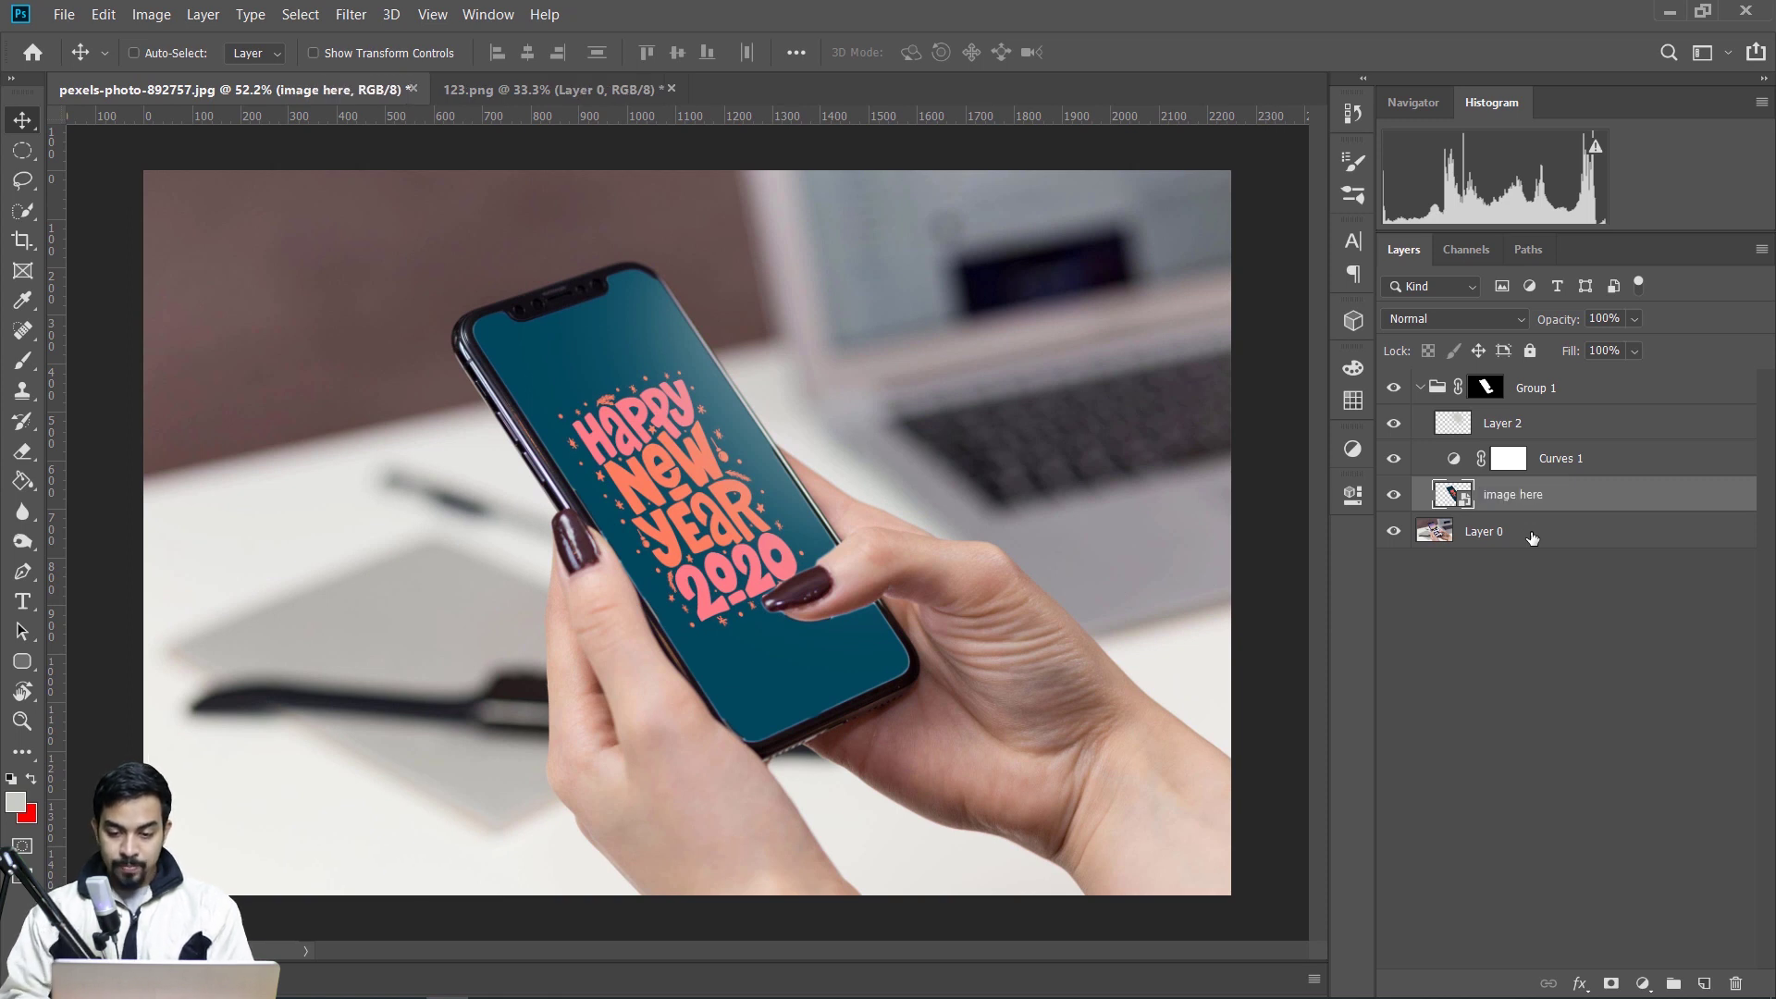
double_click(1452, 497)
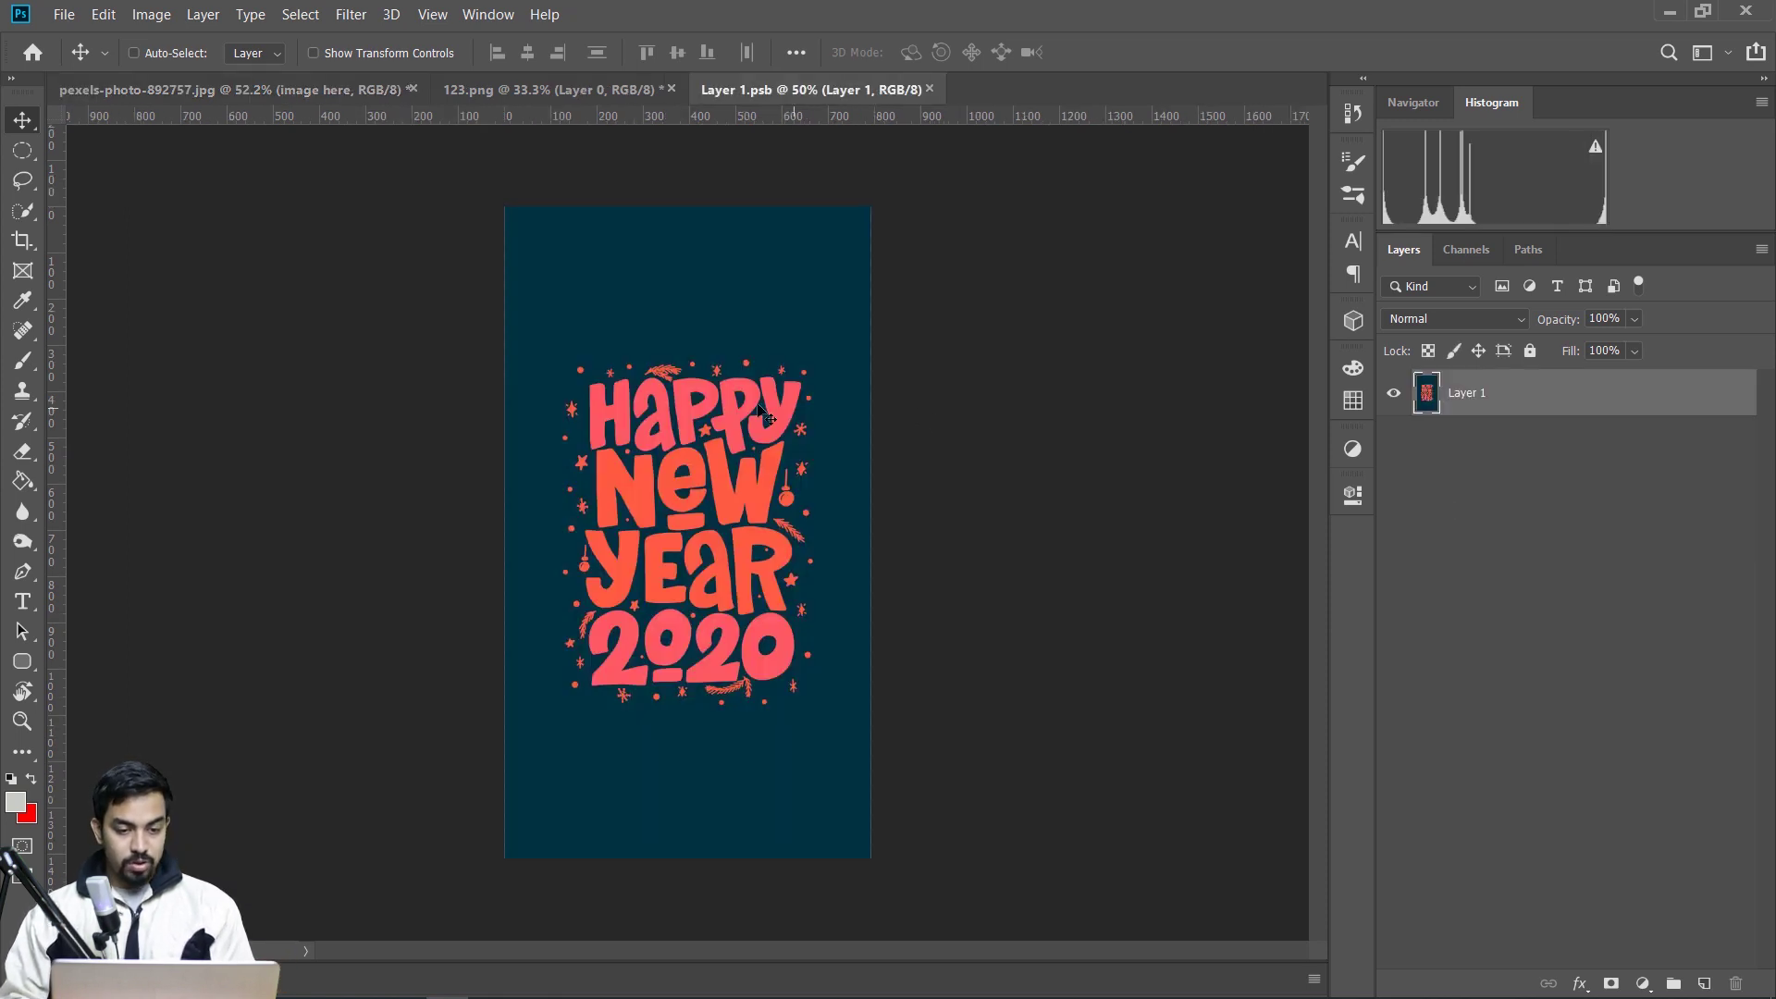
- Close 123.png without saving and add a new empty layer
left_click(673, 88)
left_click(895, 399)
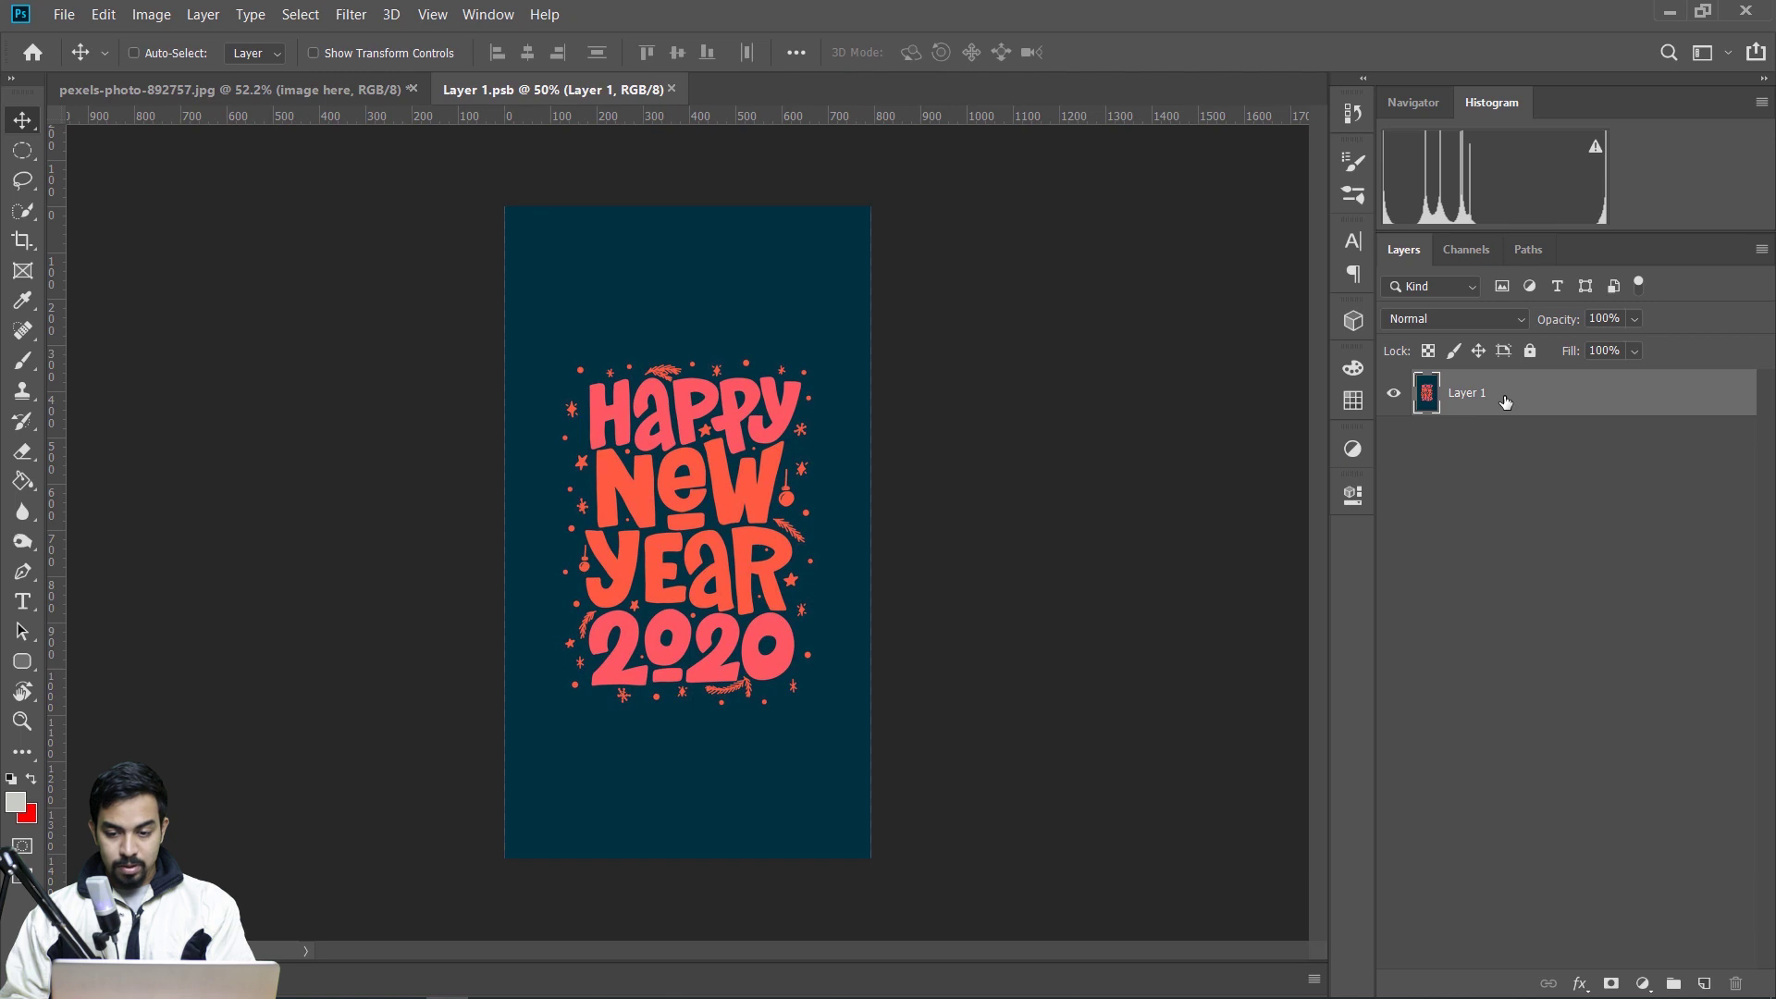
key("ctrl+shift+alt+n")
- Write 'The Curve' below the 2020 lettering and centre it under the artwork
key("t")
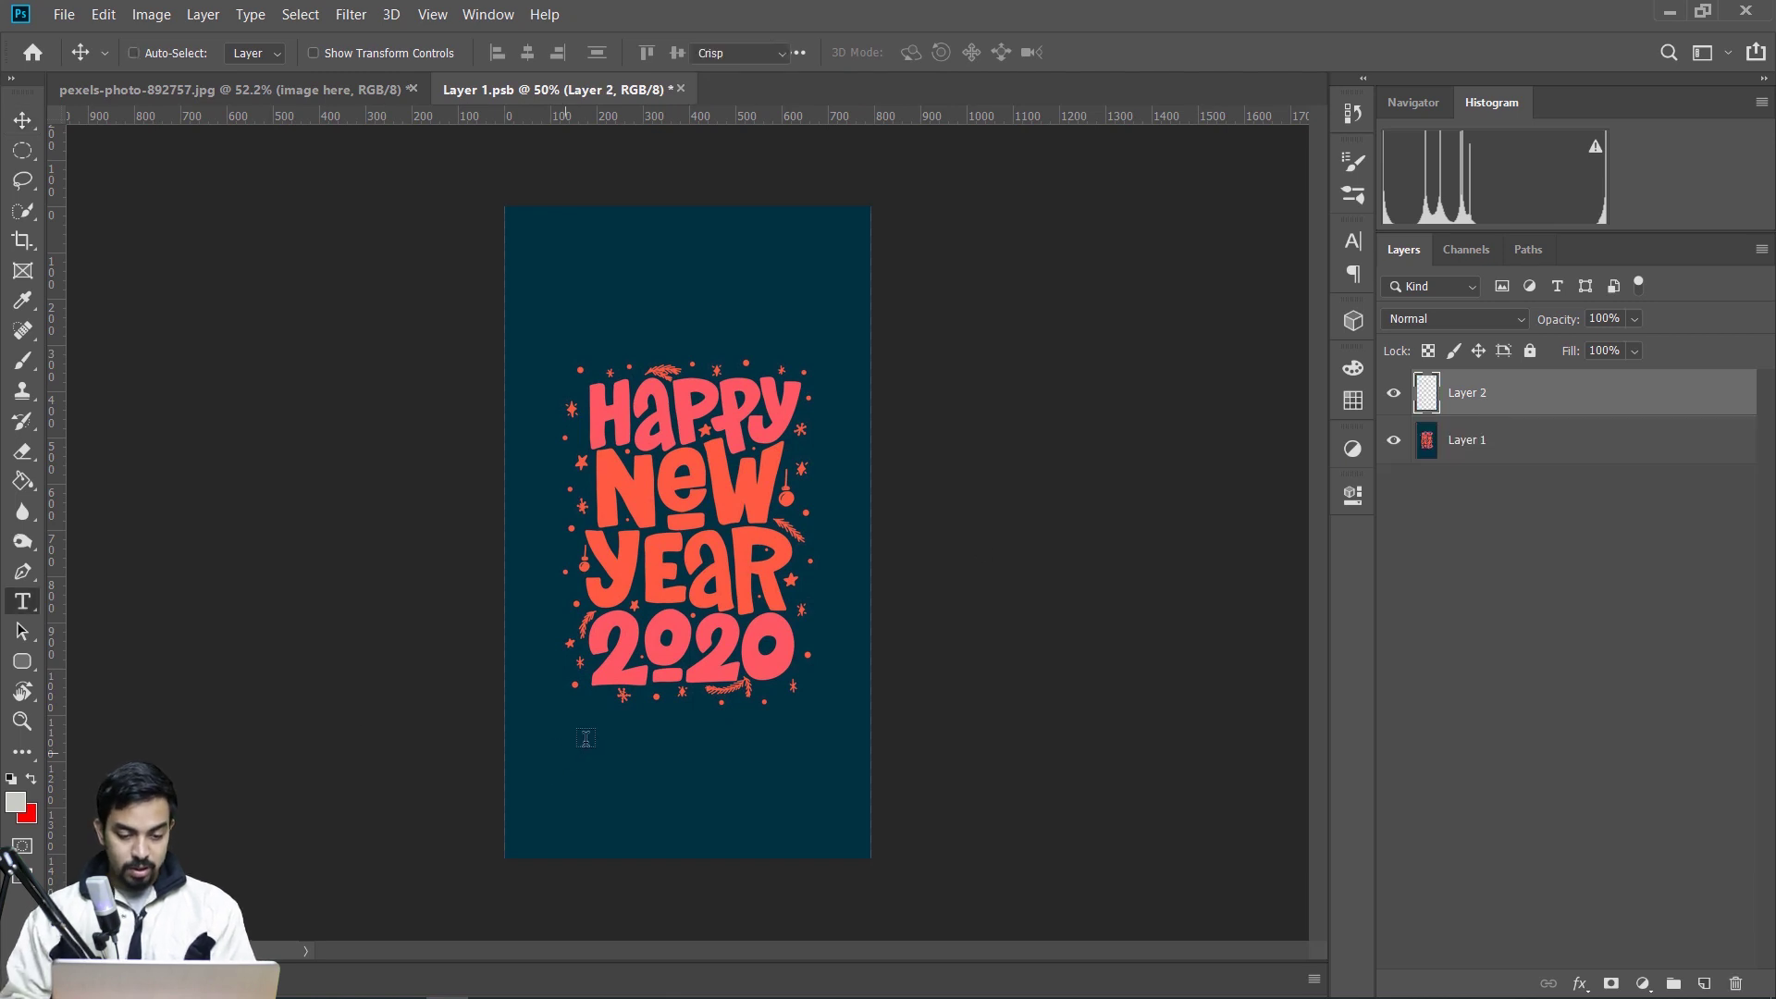
left_click(586, 733)
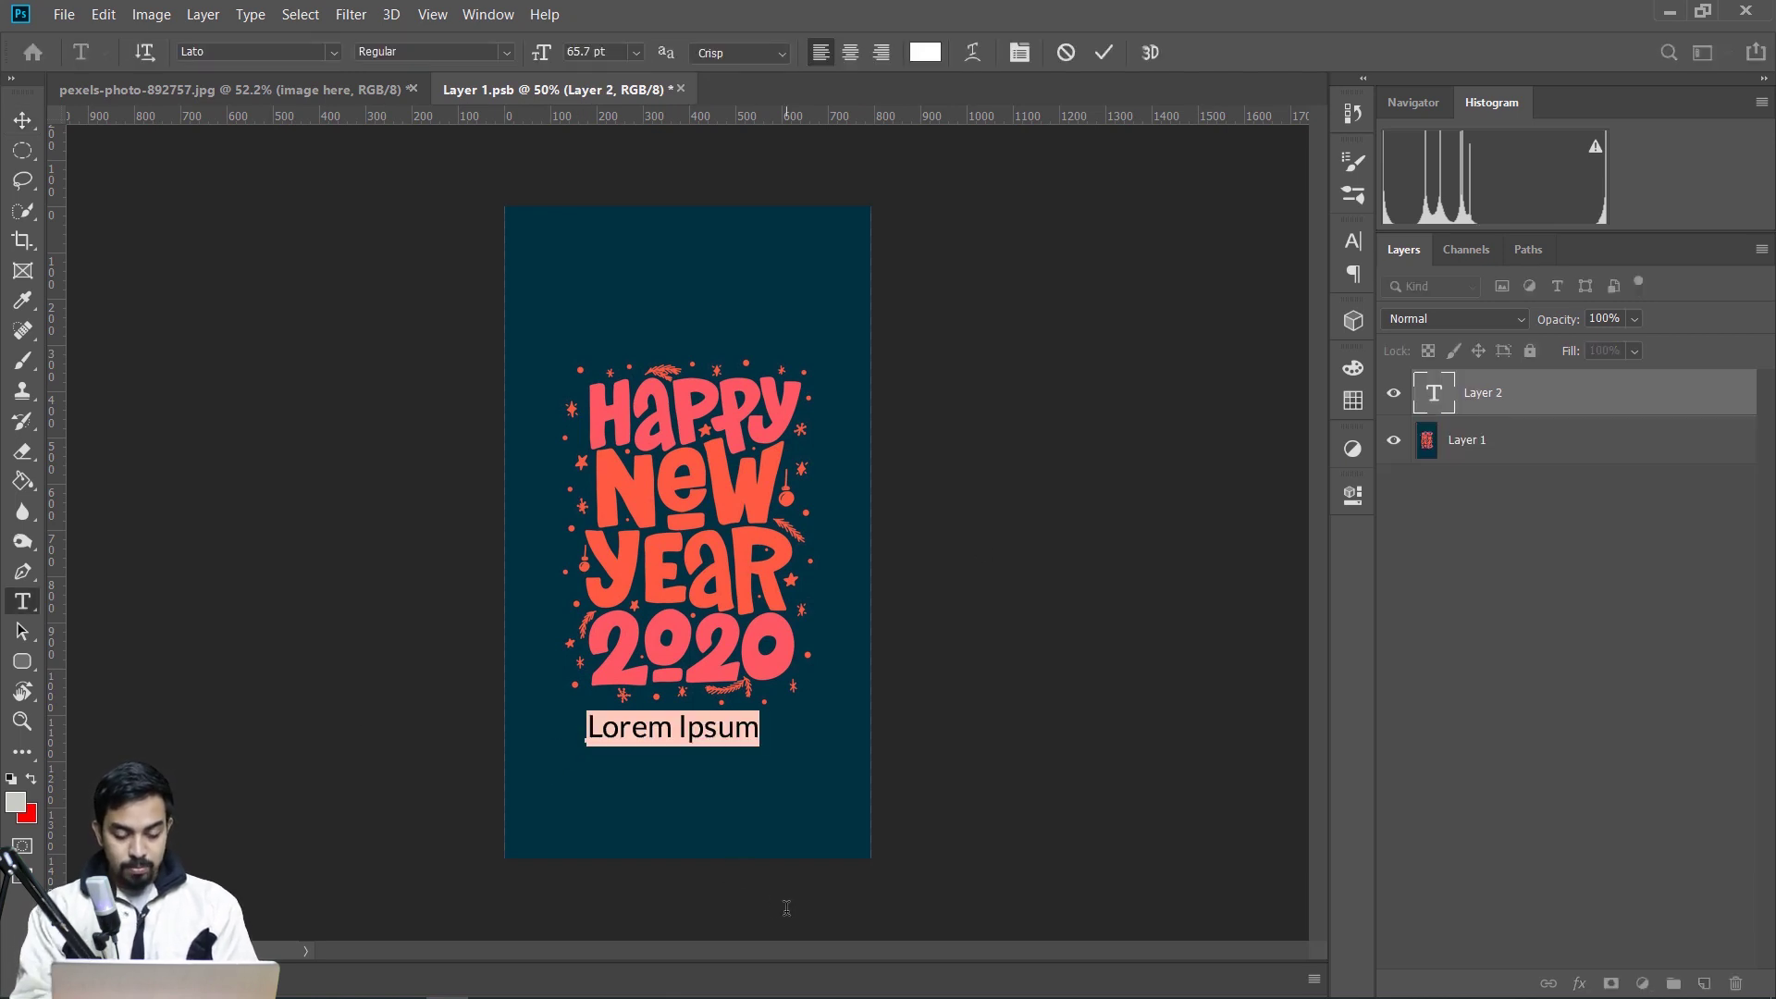
type("THe V")
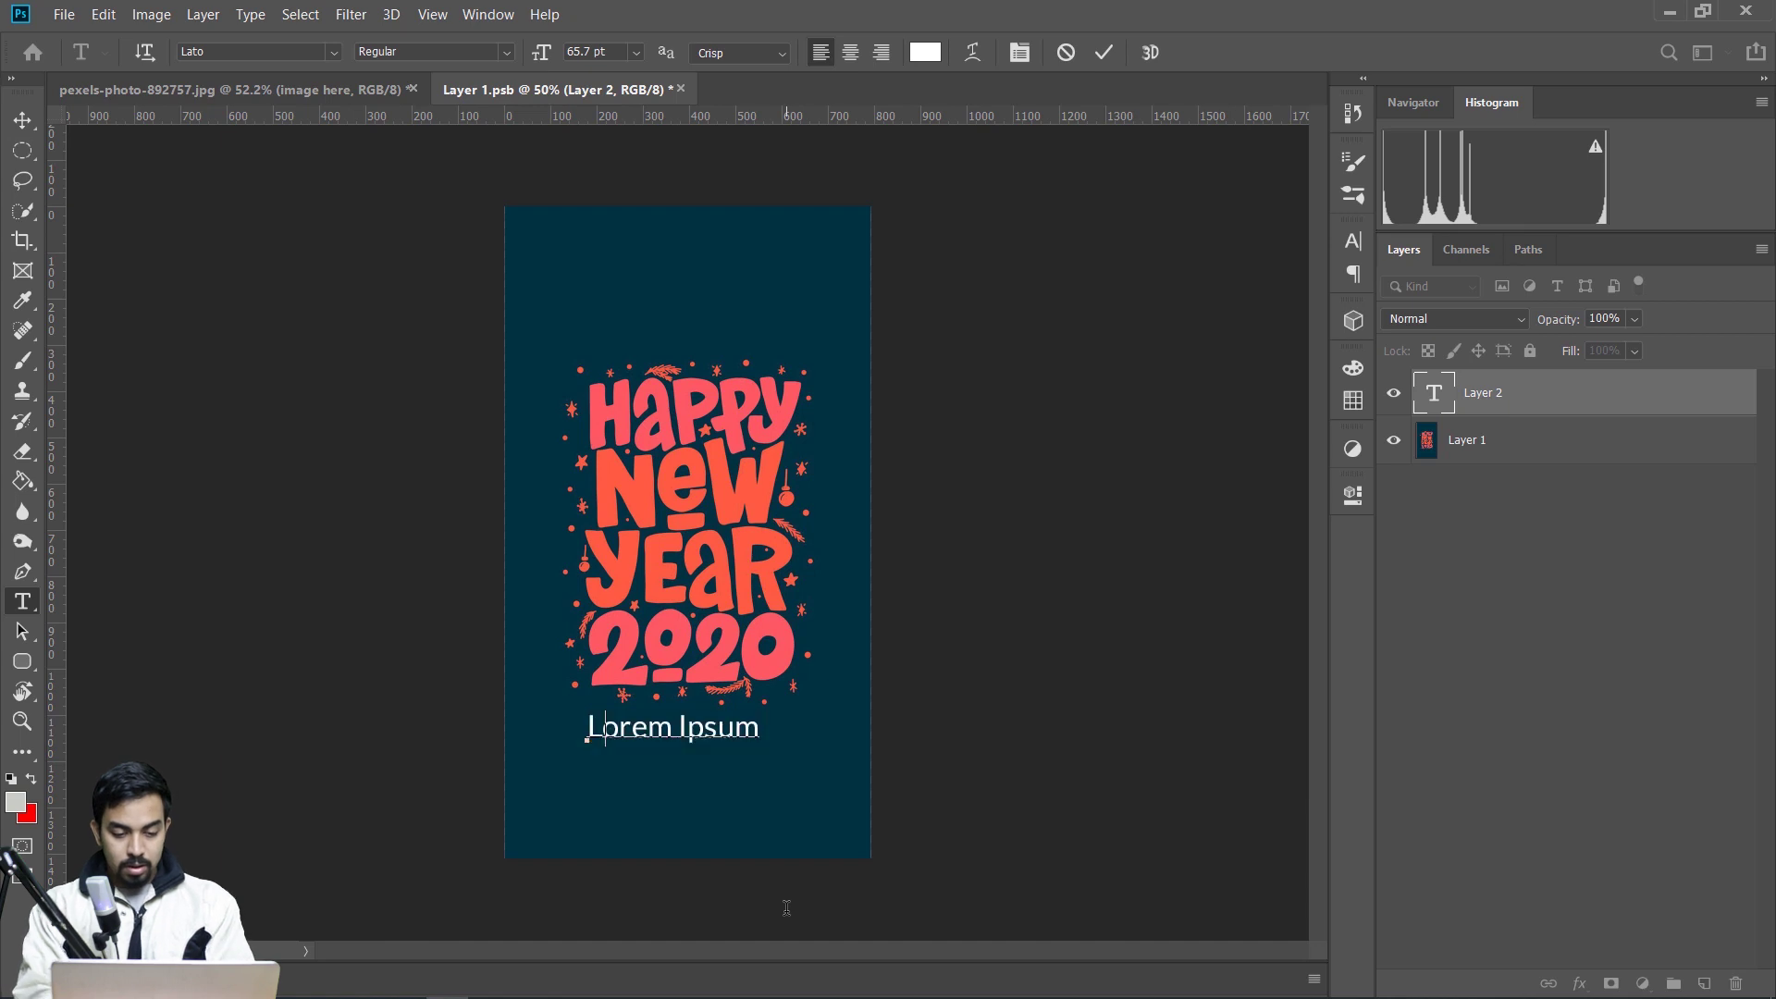
key("BackSpace")
key("BackSpace")
key("BackSpace")
key("BackSpace")
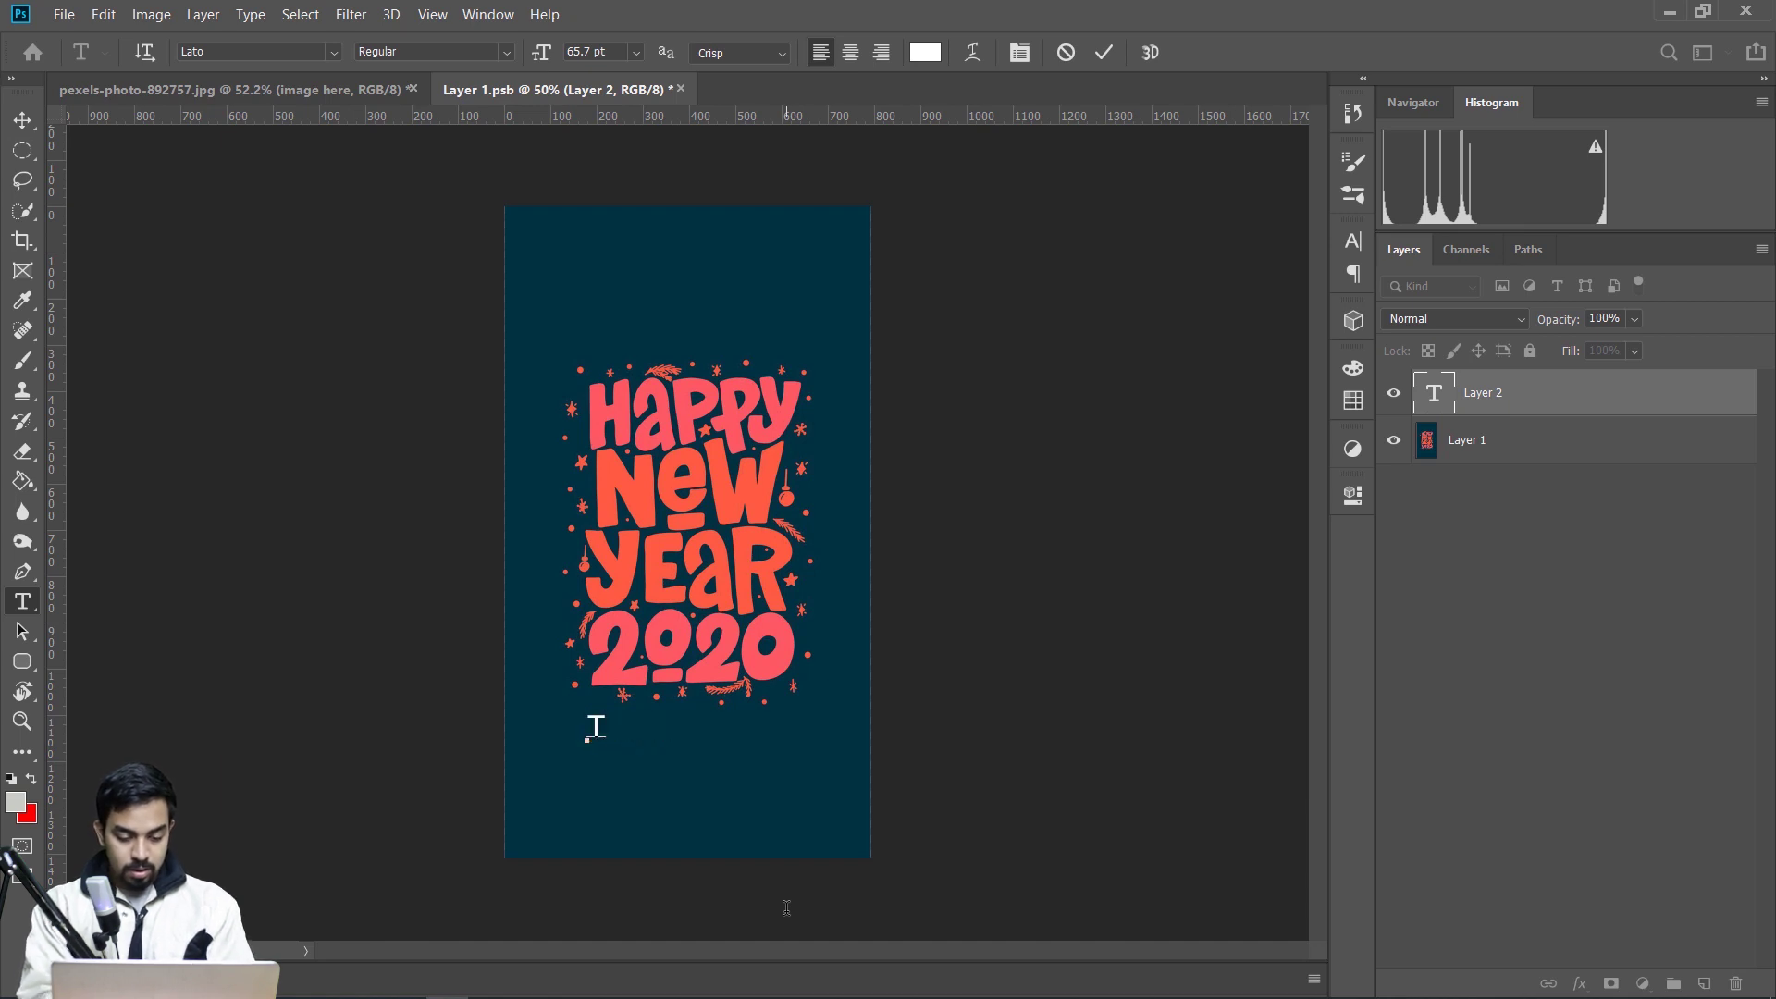
type("he Cur")
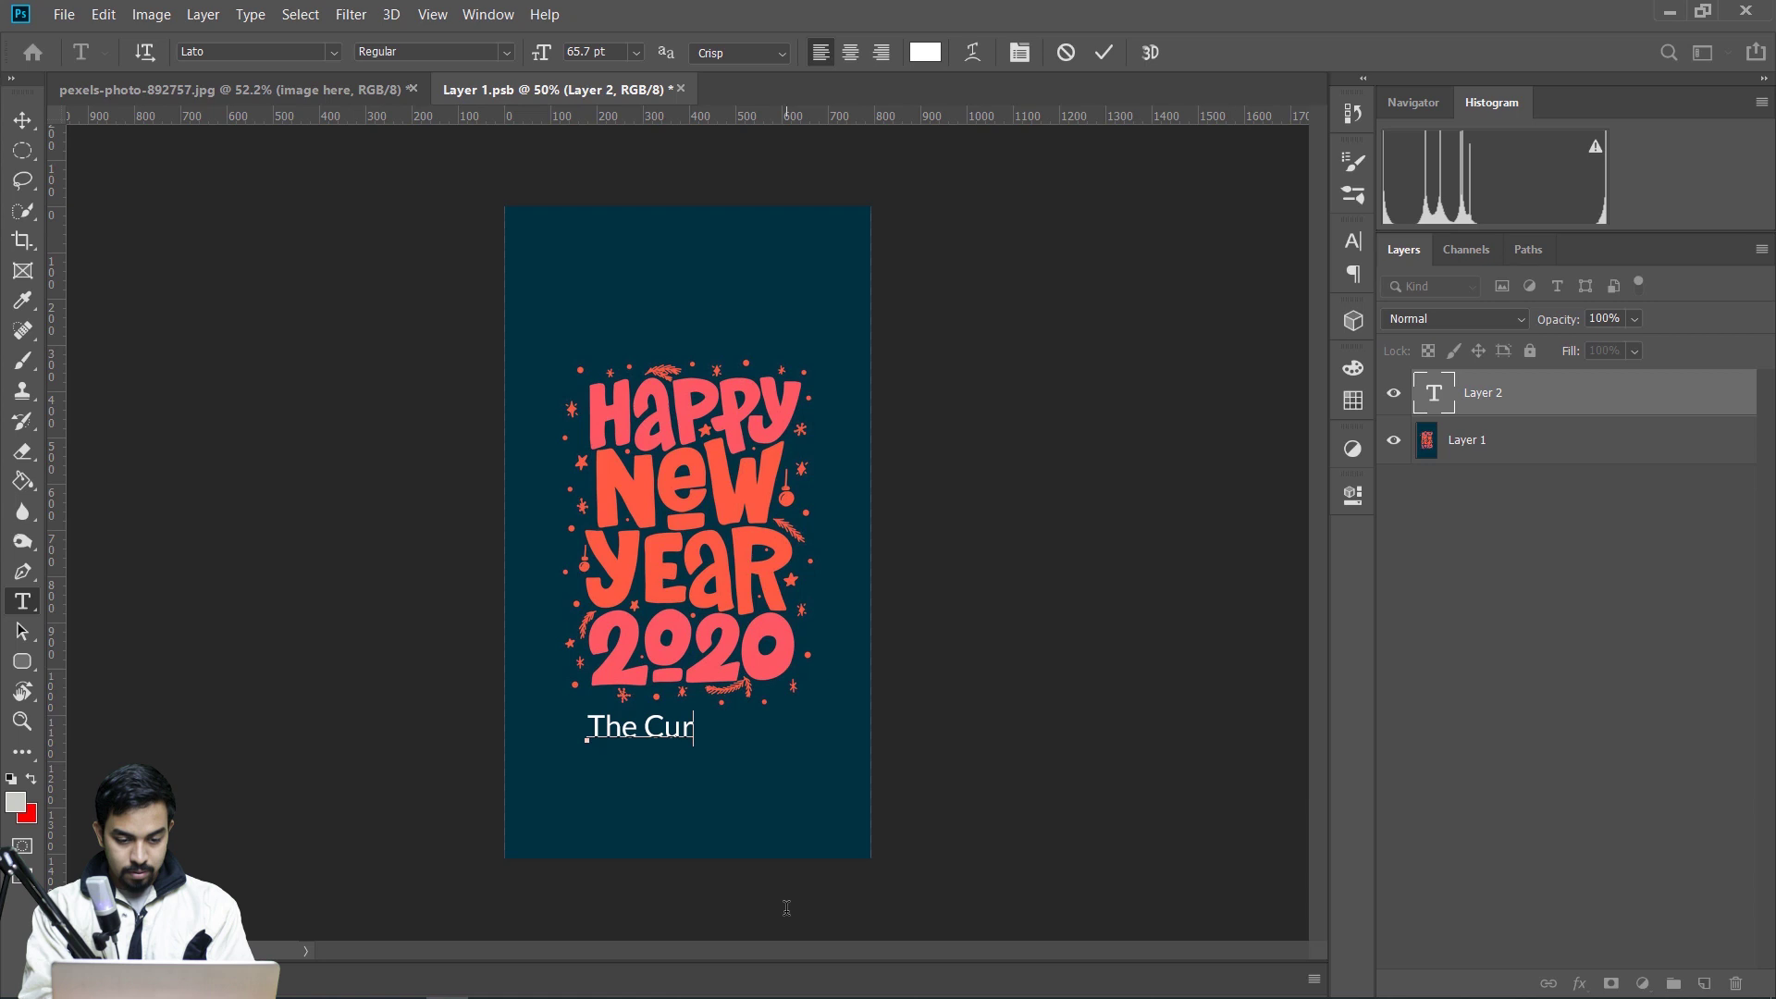
type("eve")
key("ctrl+Return")
key("v")
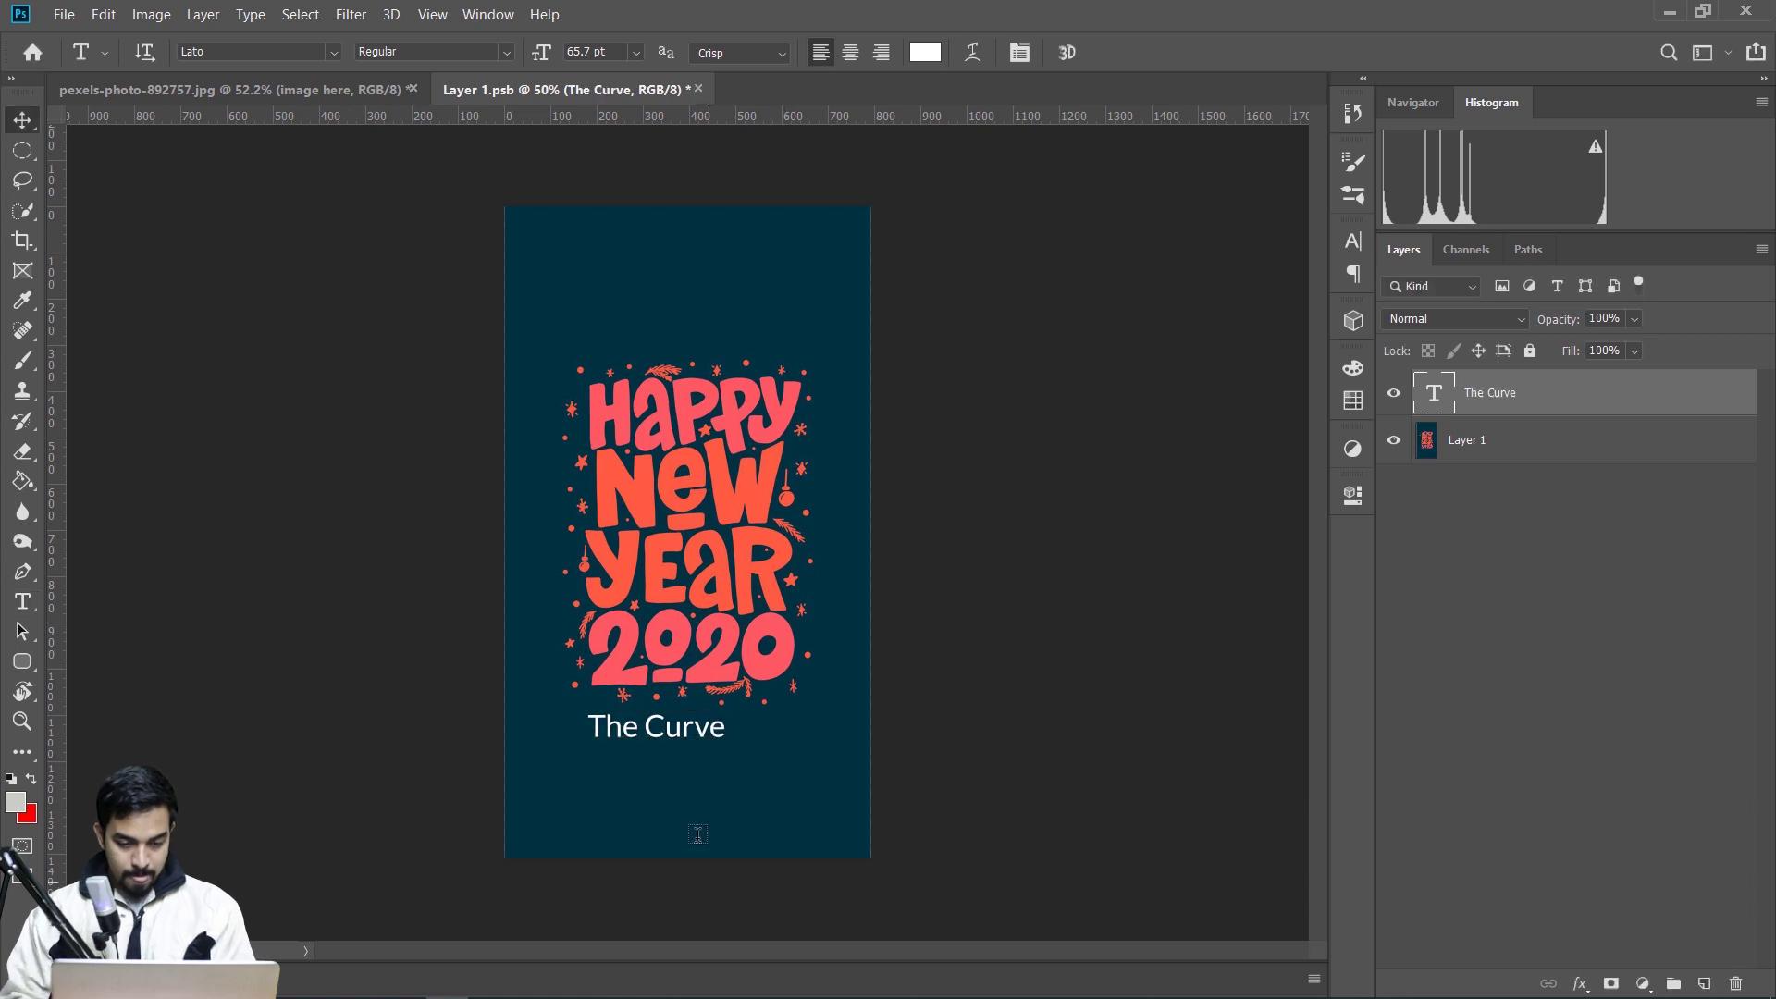
left_click_drag(689, 743, 720, 754)
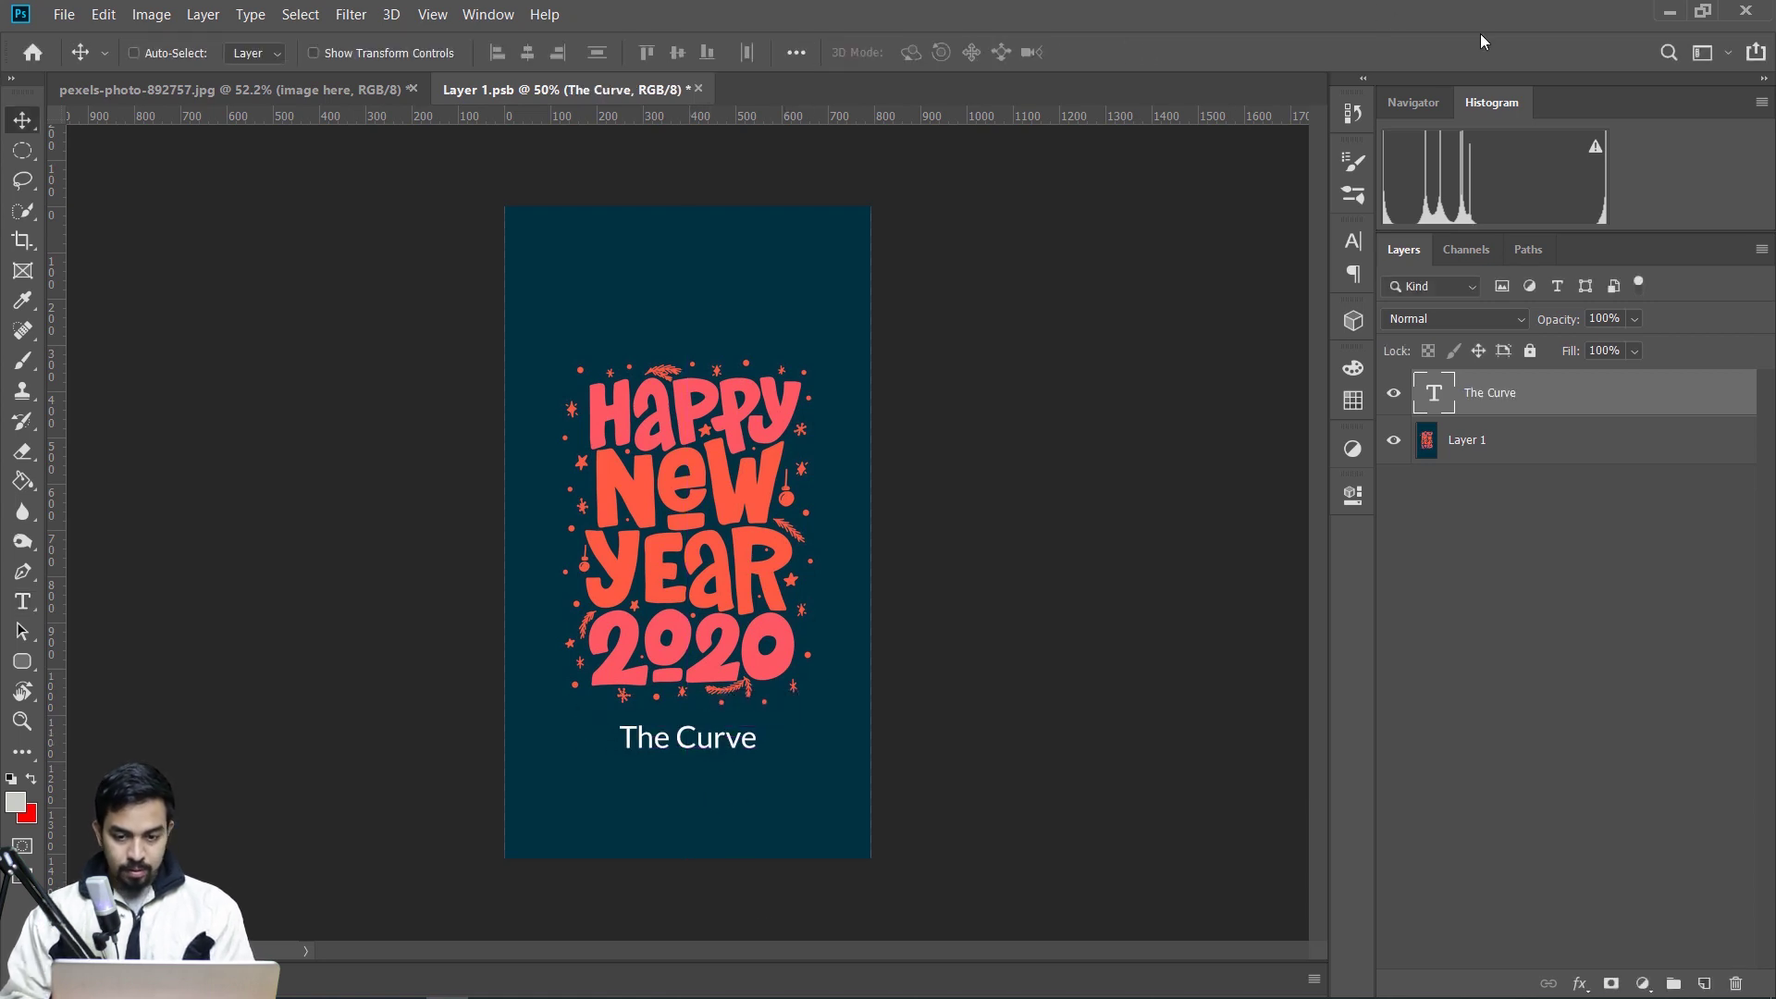
- Make 'The Curve' bold pink ff5963, sampled from the lettering, and save the smart object
left_click(1352, 240)
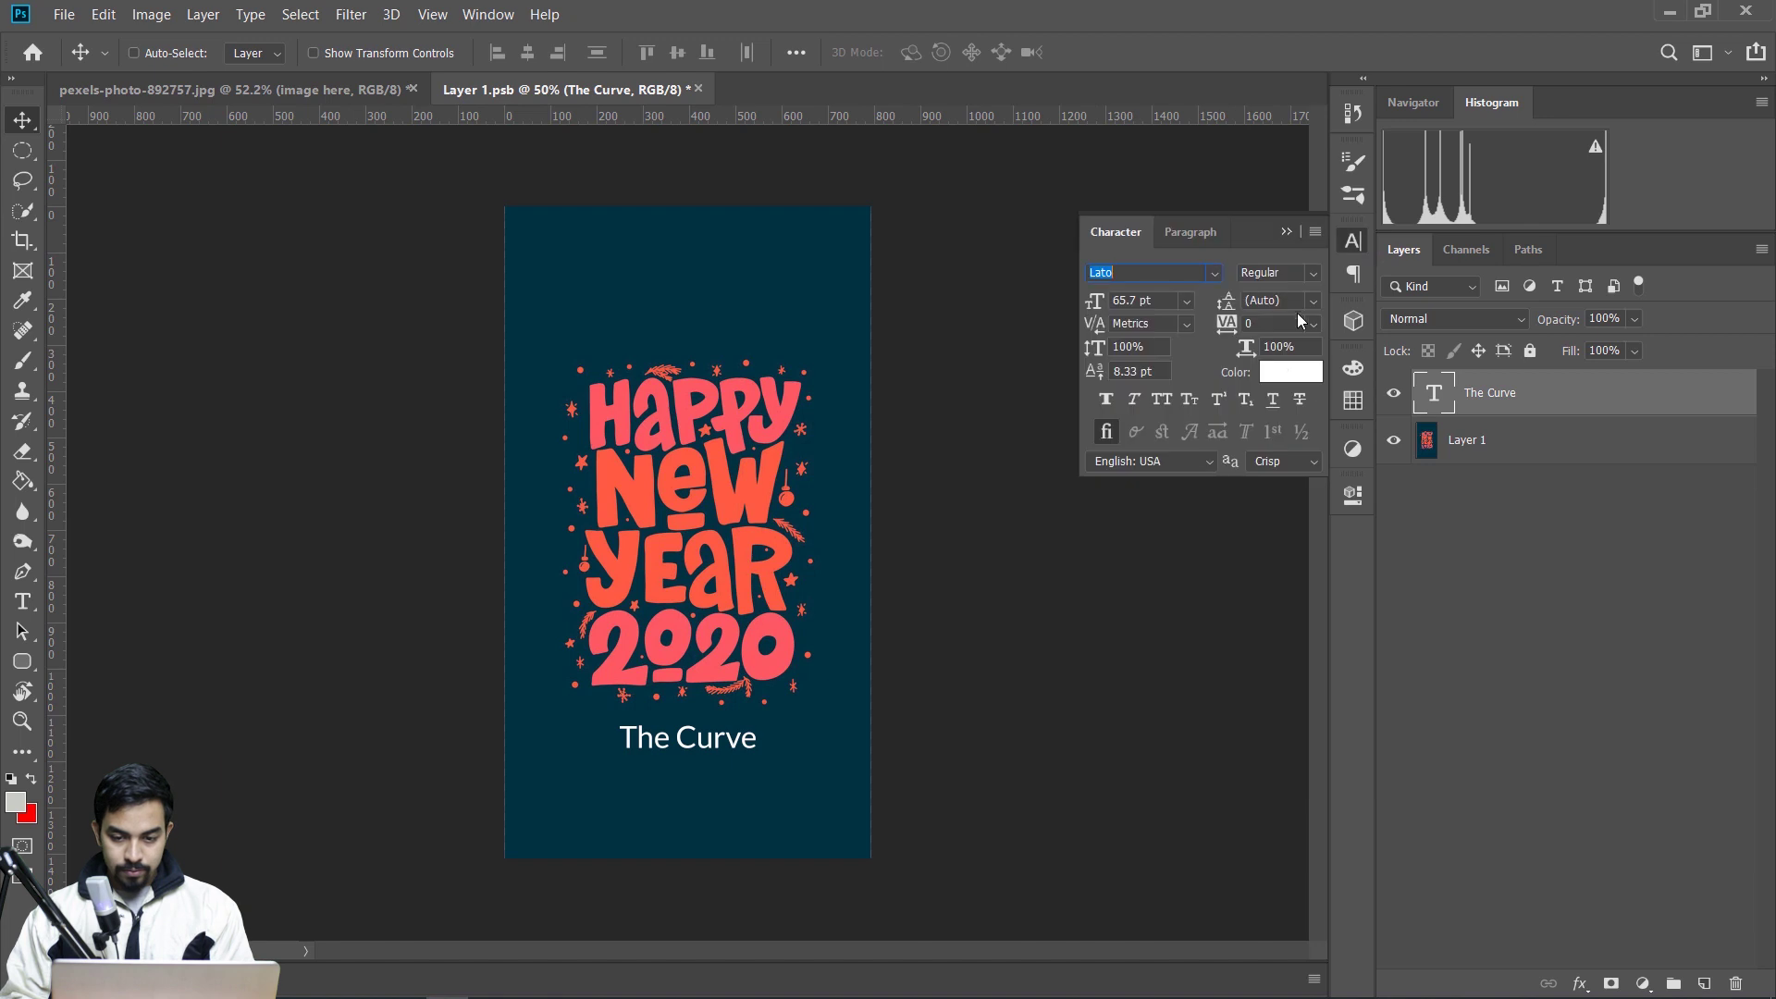
left_click(1283, 371)
left_click(742, 405)
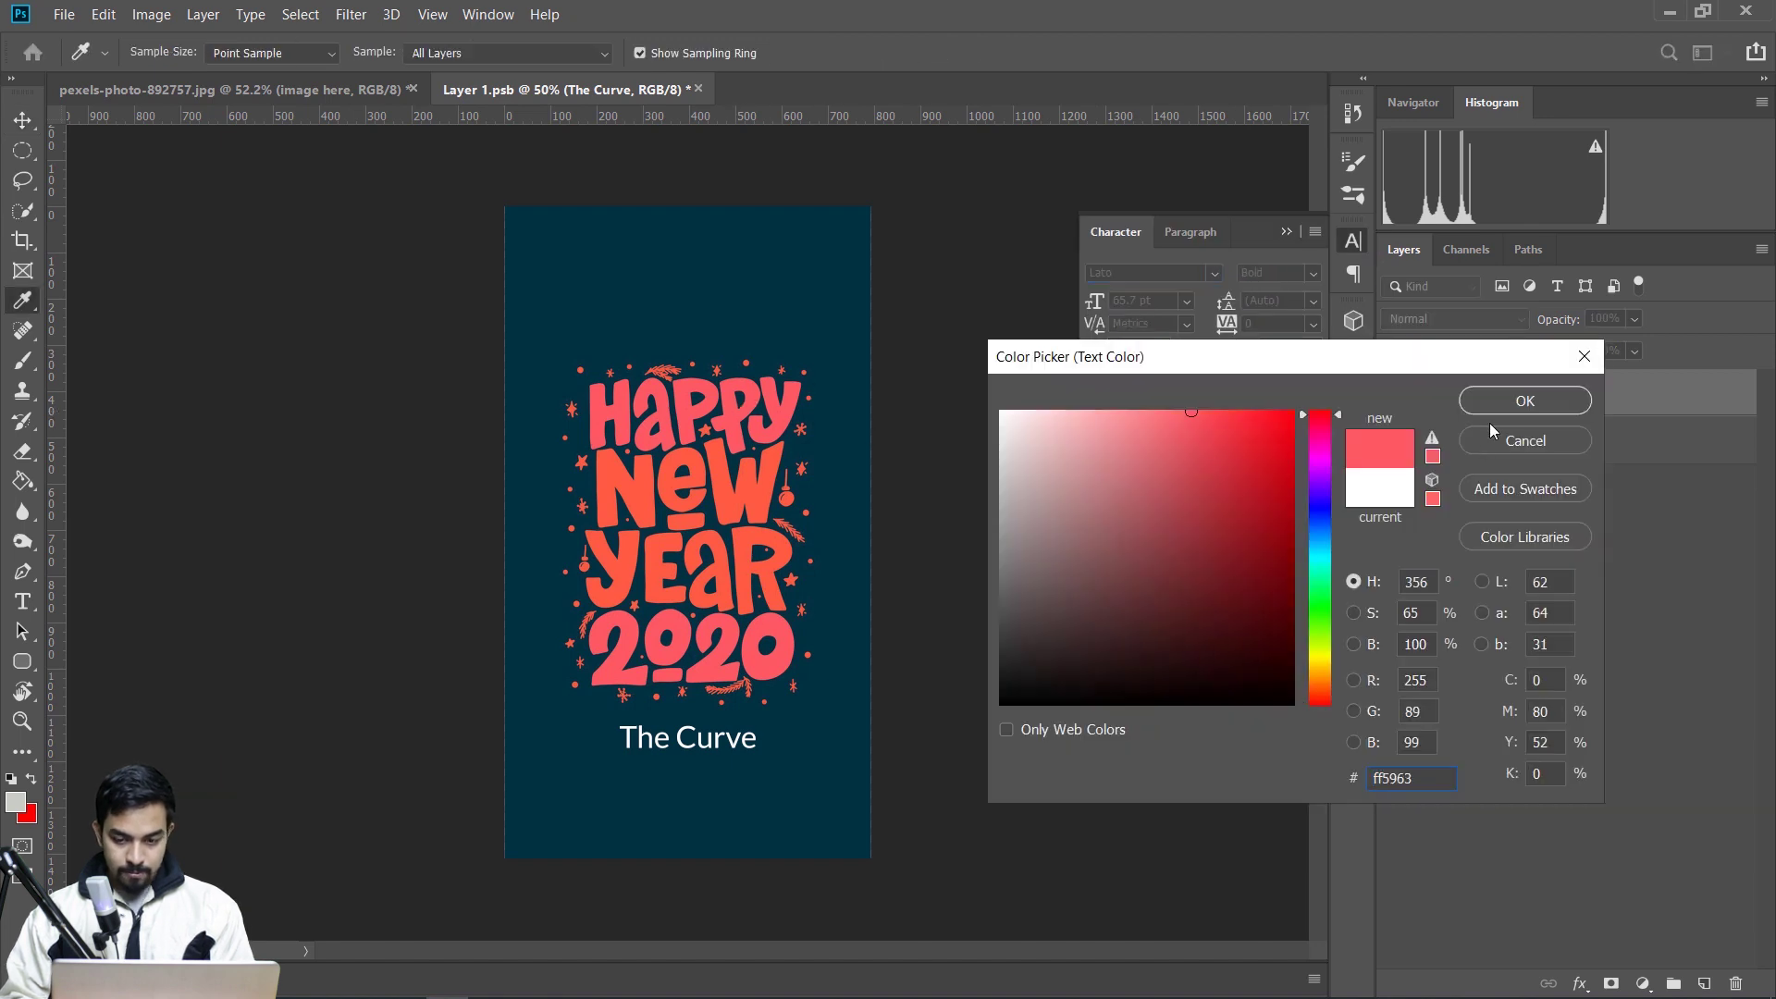
left_click(1517, 405)
left_click(1290, 272)
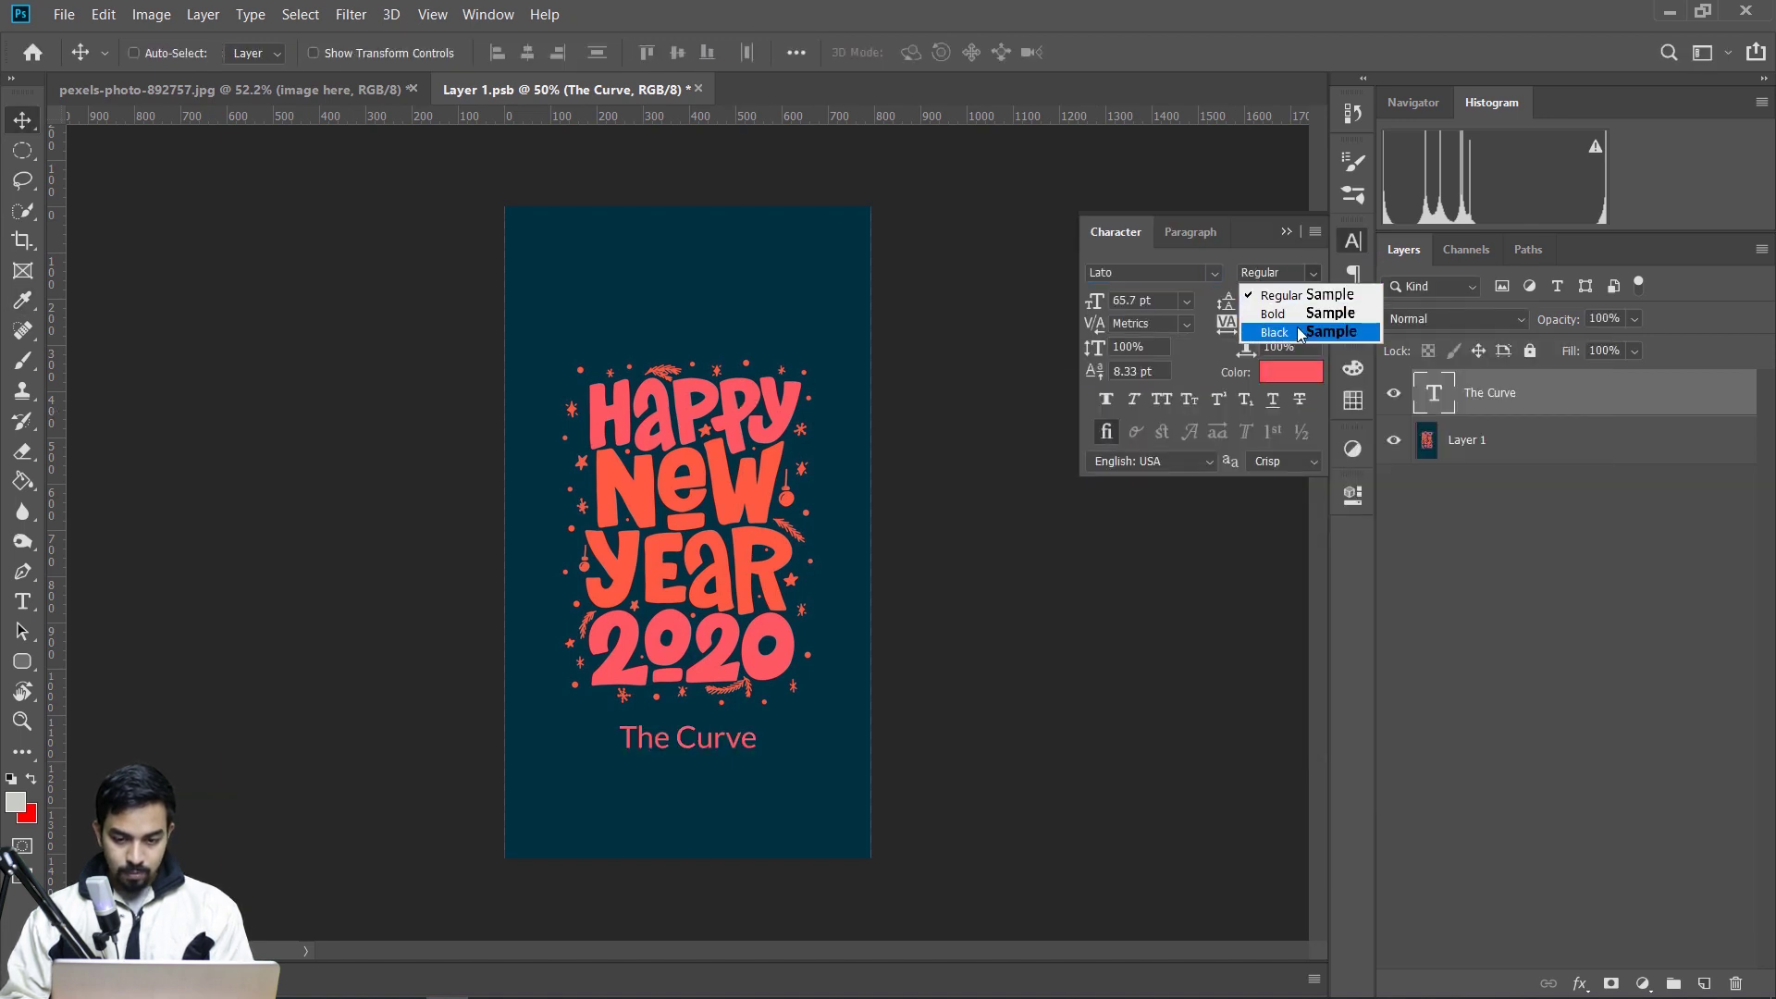
left_click(1295, 314)
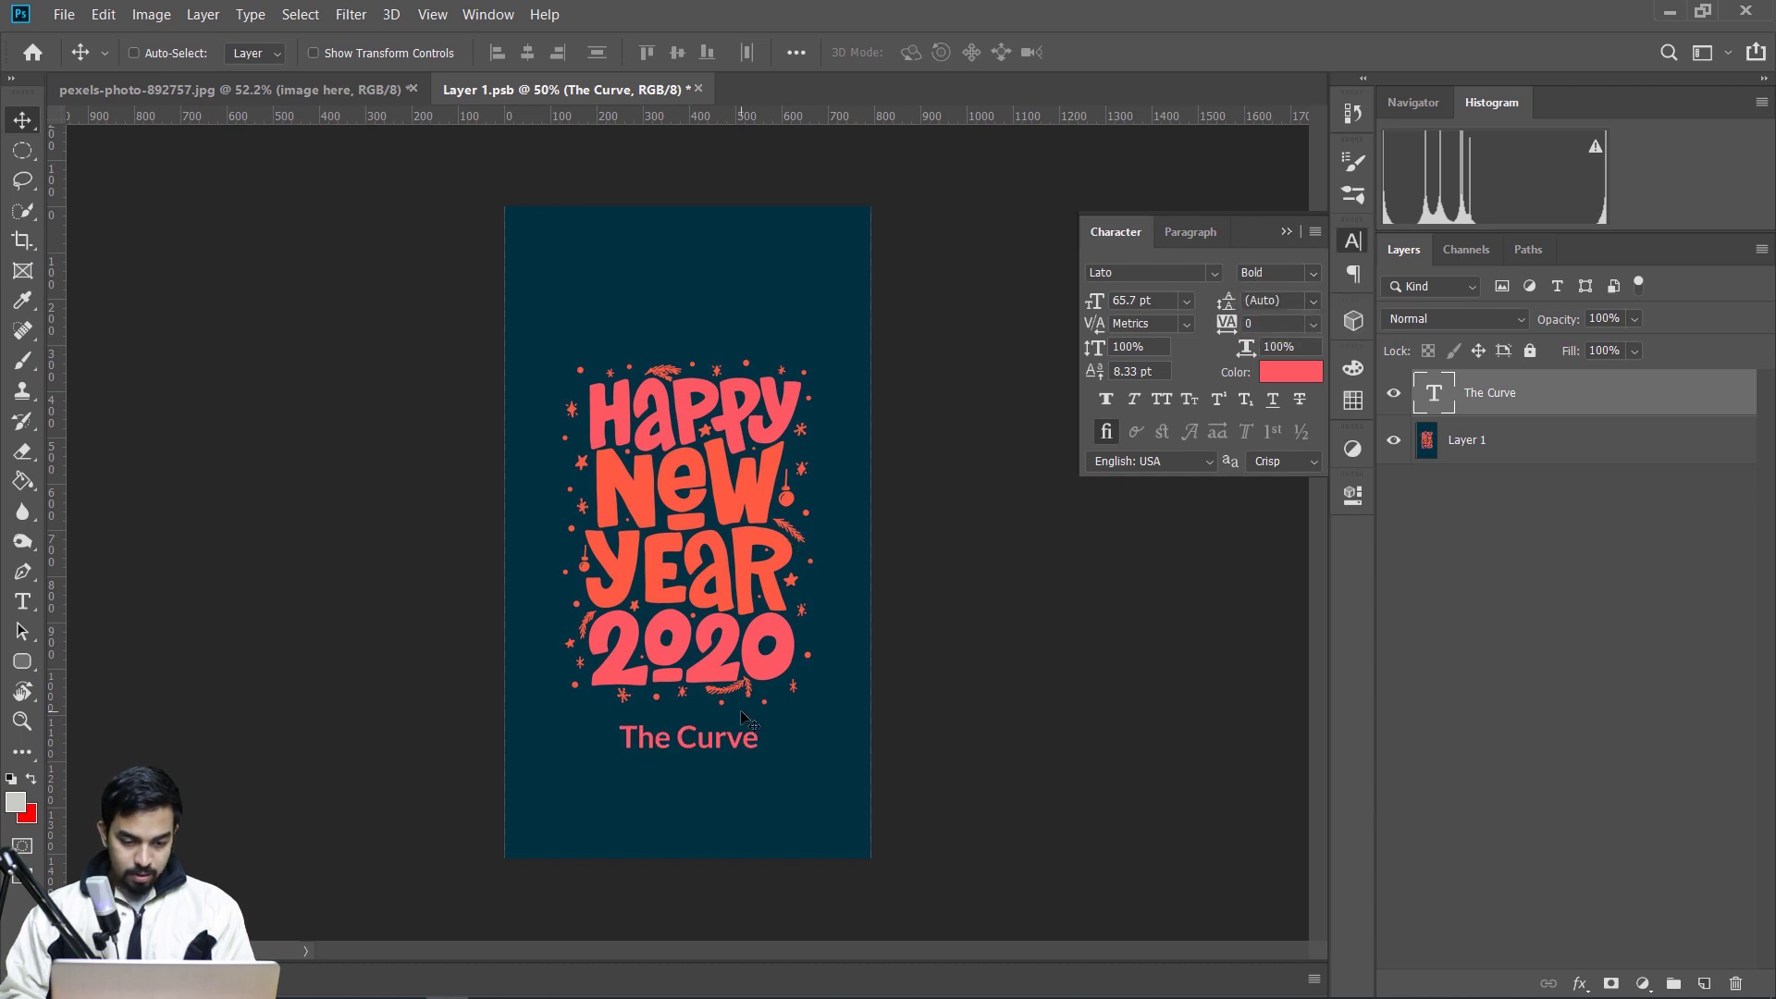
key("ctrl+s")
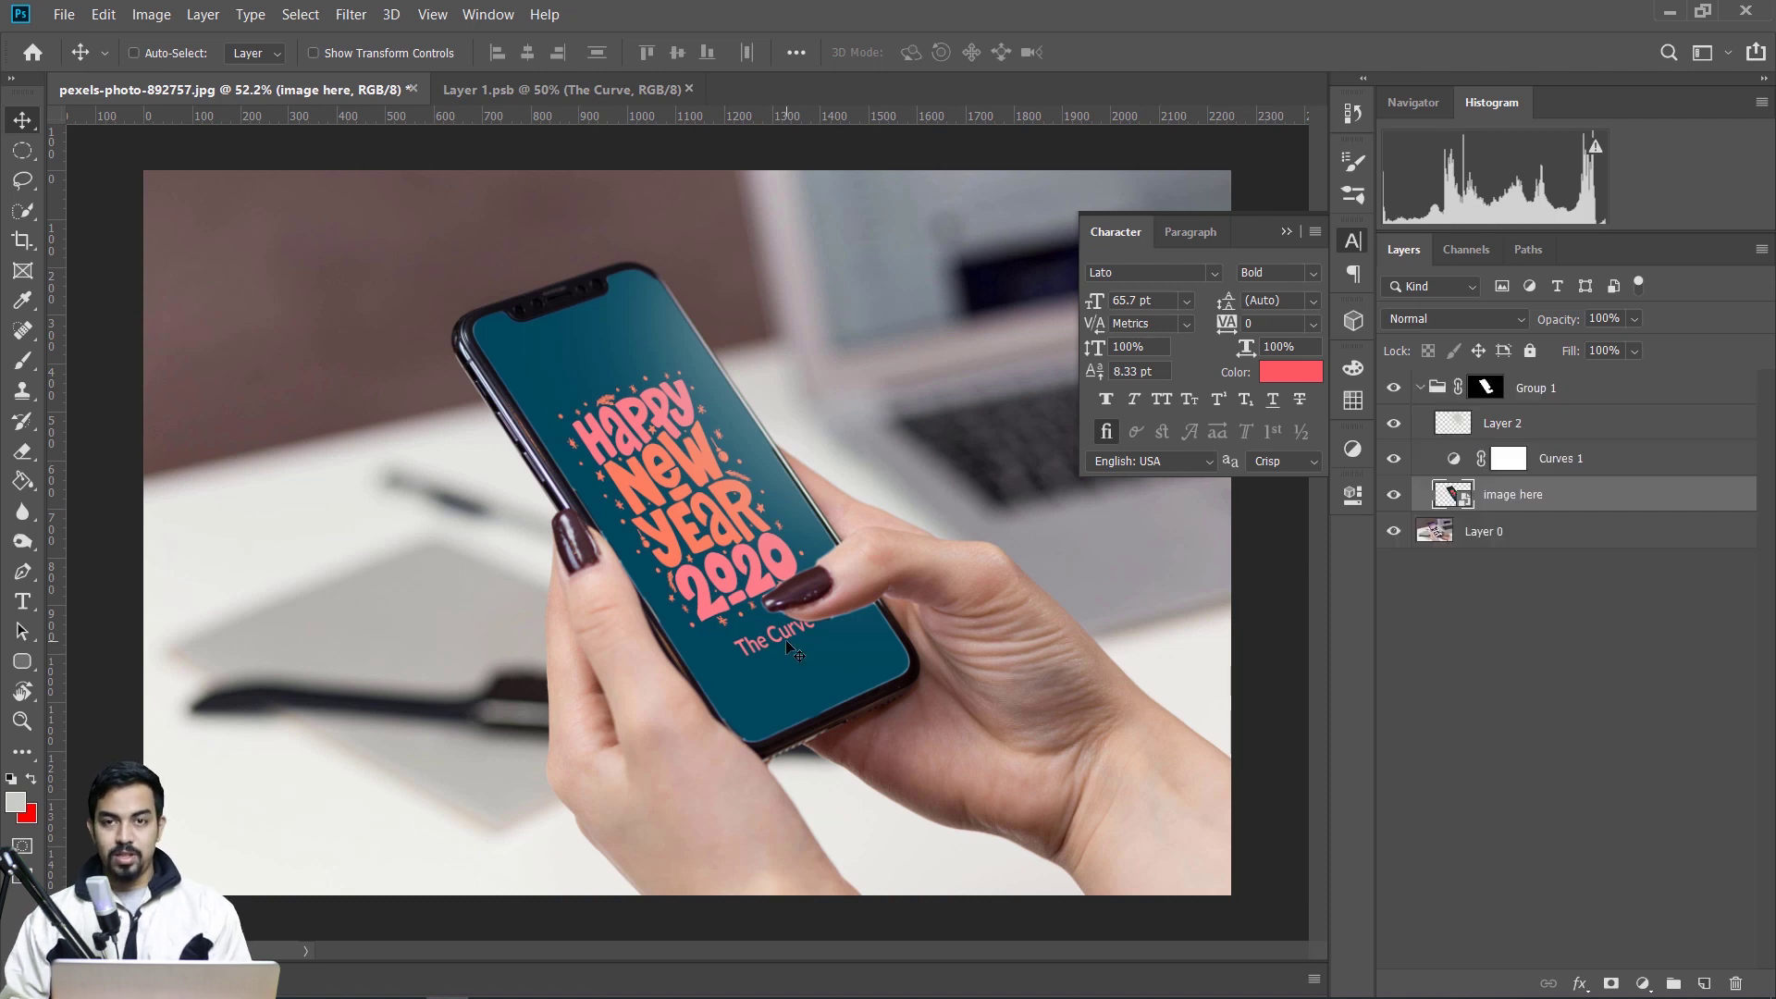
- Close the Layer 1.psb smart object document, returning to the phone mockup
left_click(590, 93)
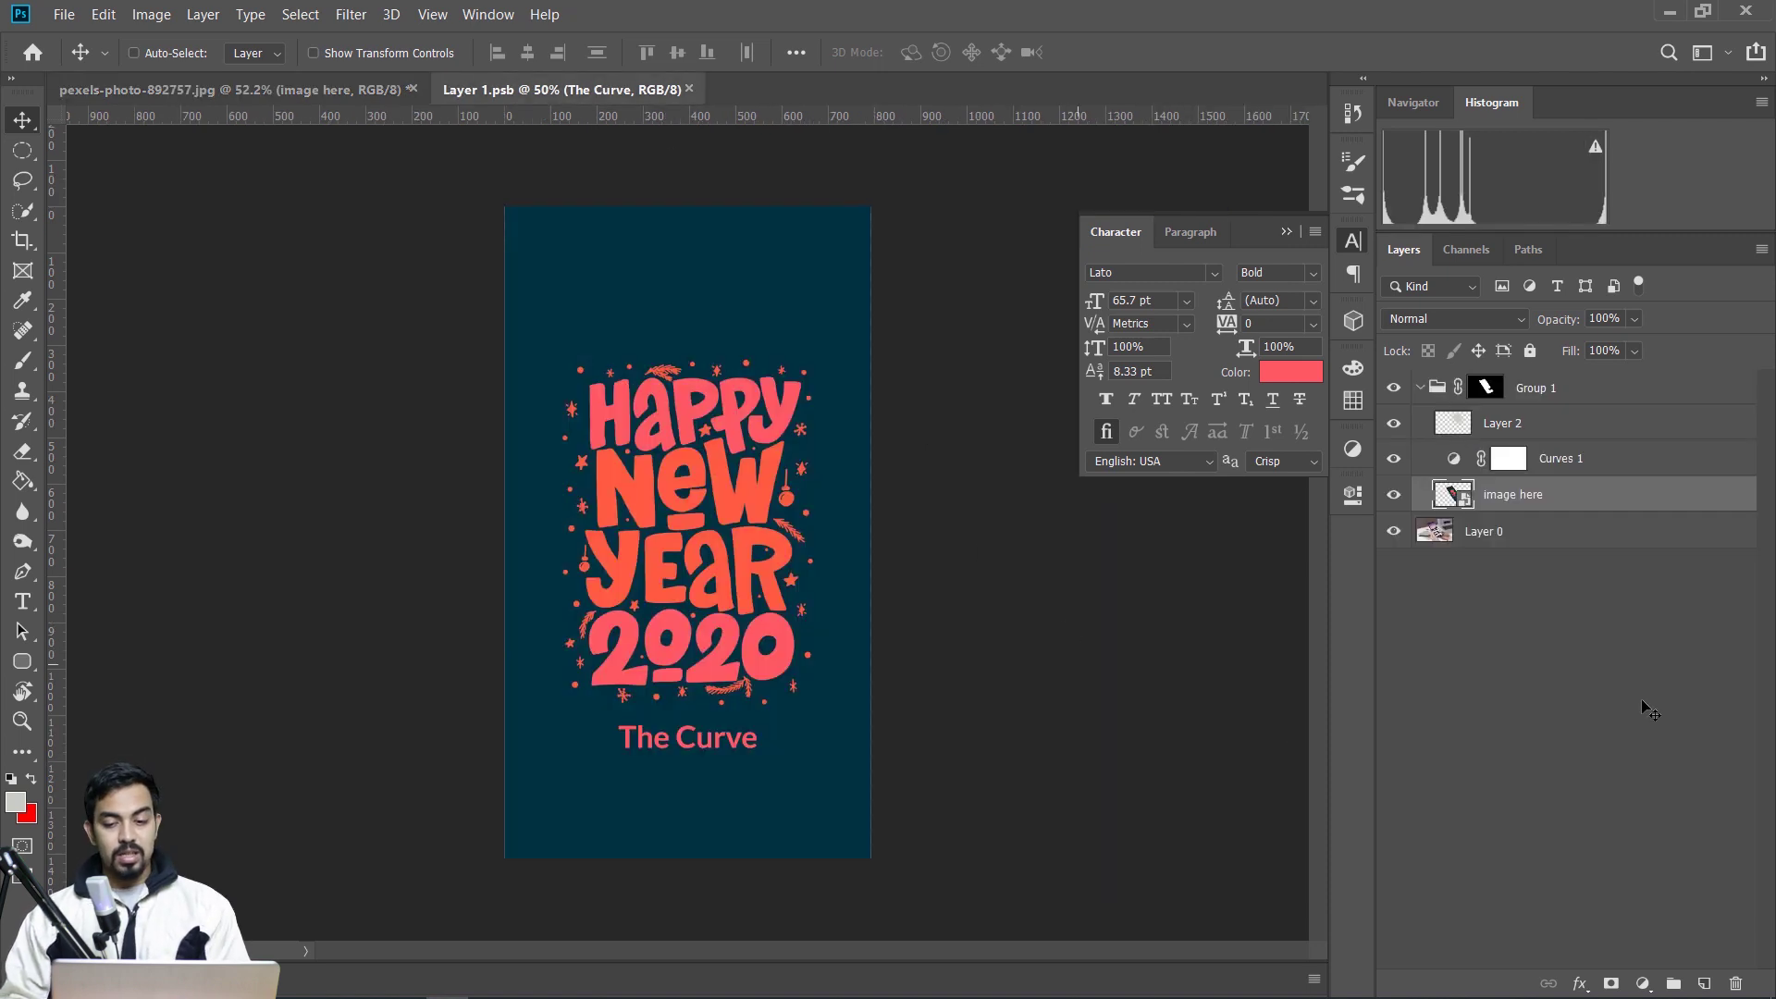
left_click(1460, 451)
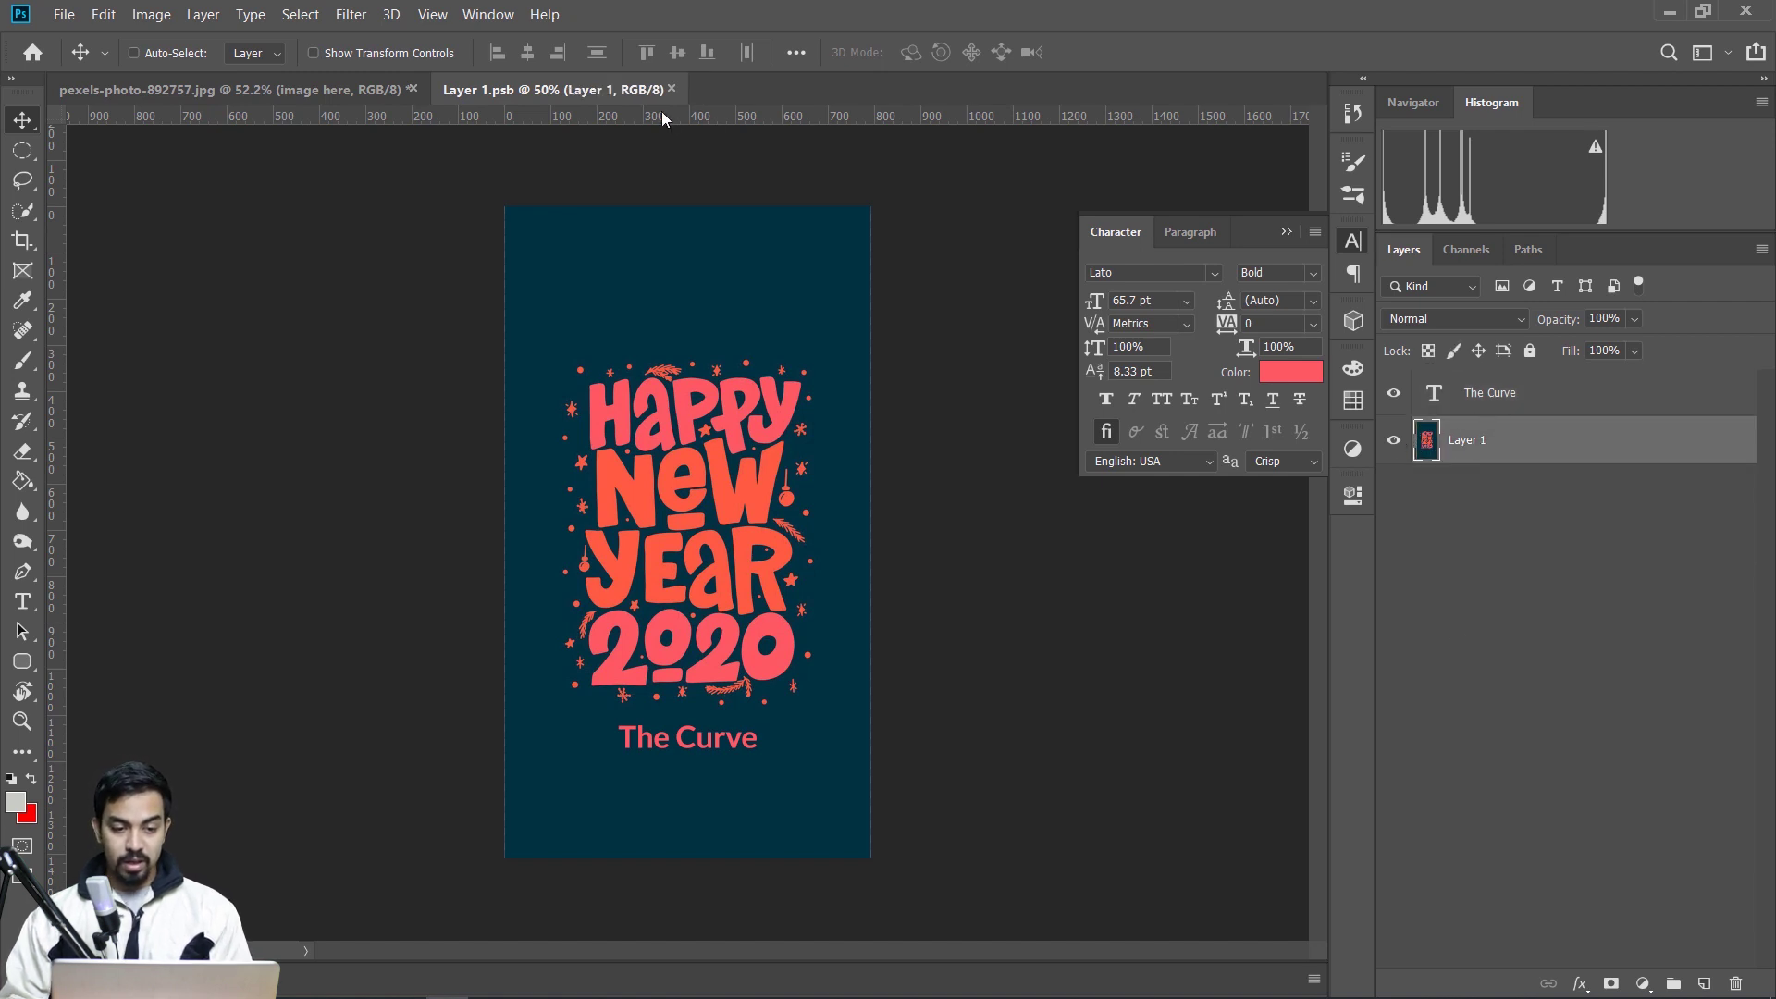
left_click(672, 89)
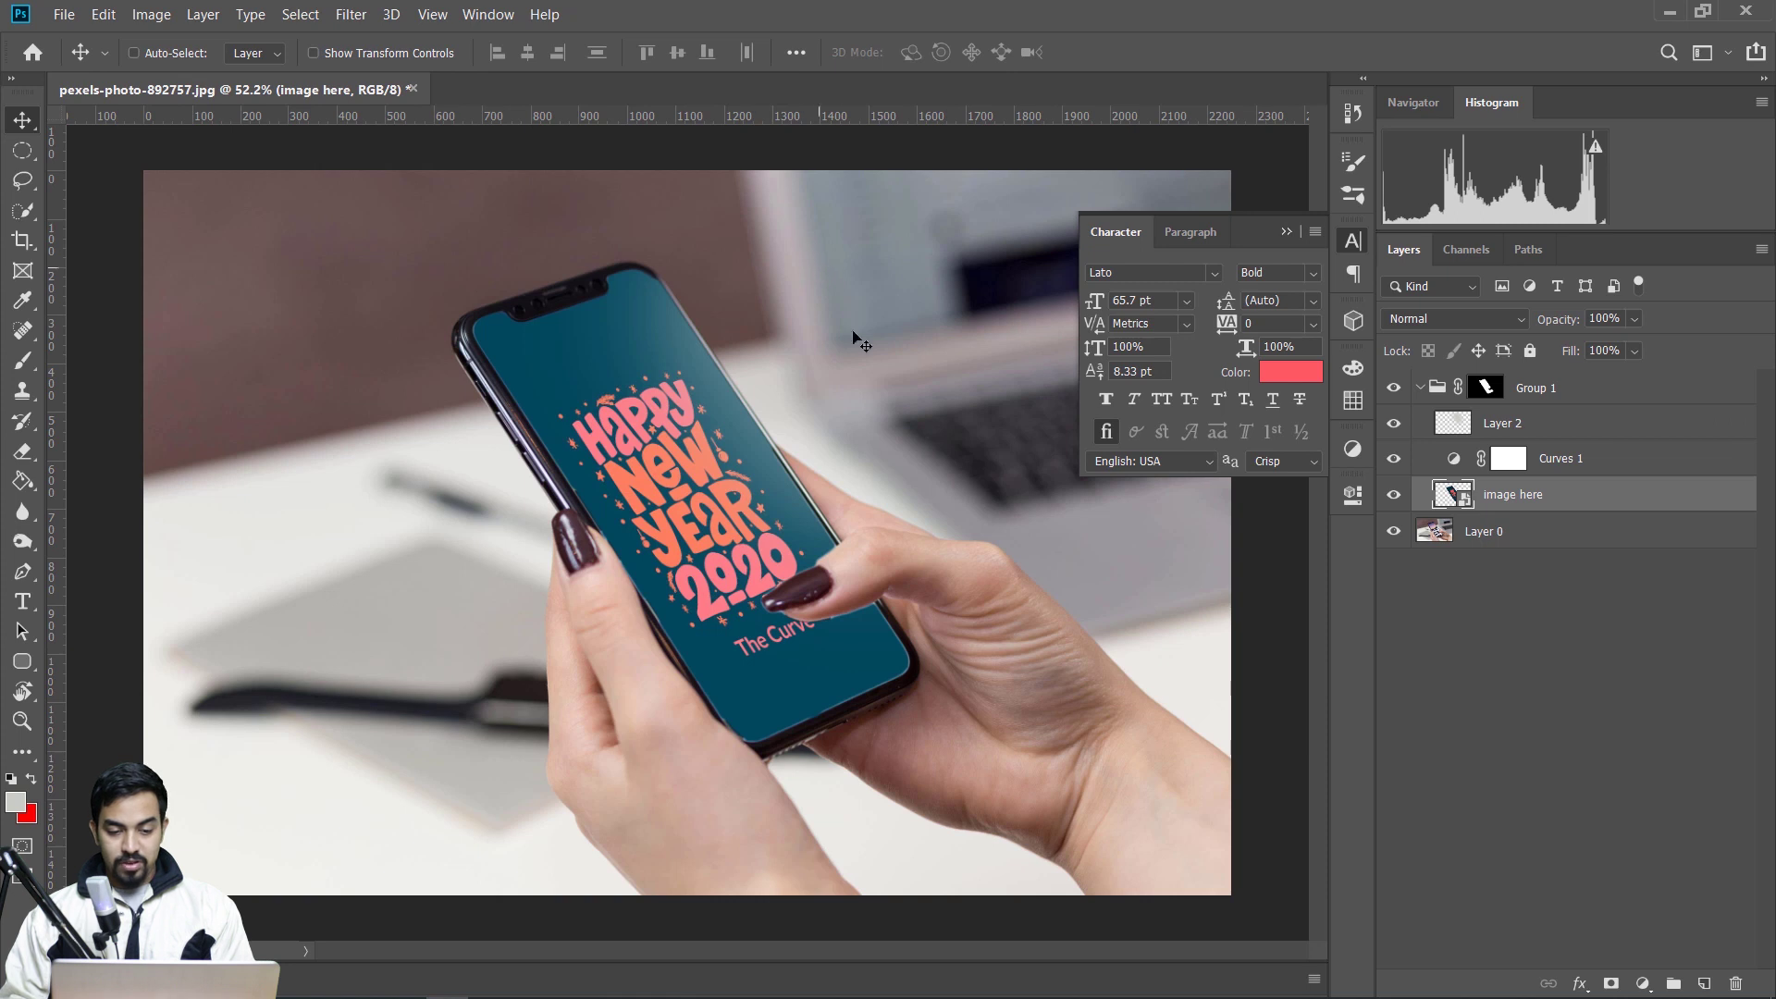